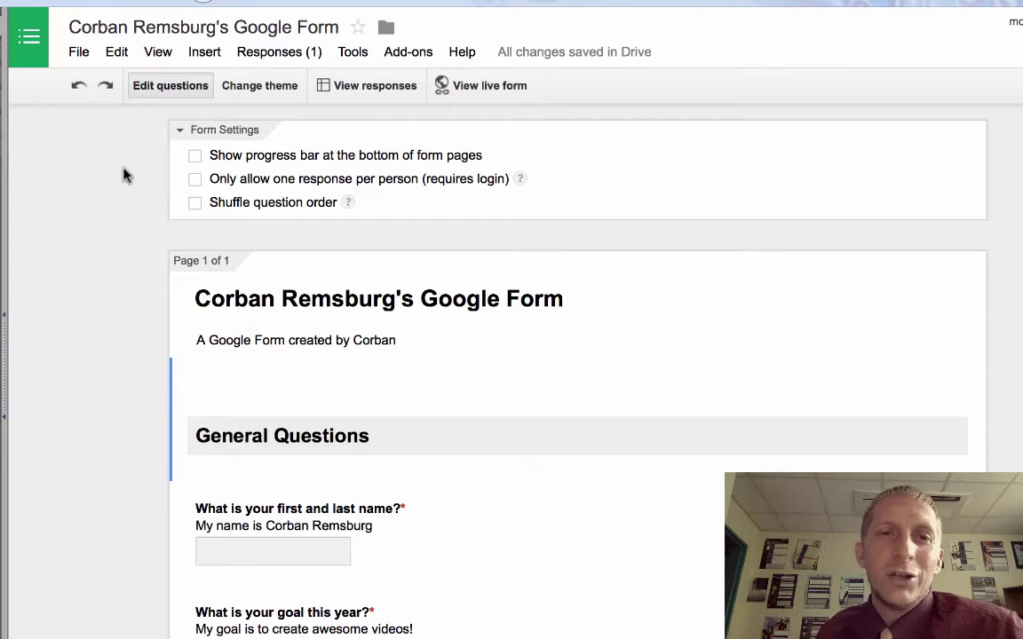
# - Create a new blank Google Form from the currently open form
pyautogui.click(80, 53)
pyautogui.moveTo(104, 153)
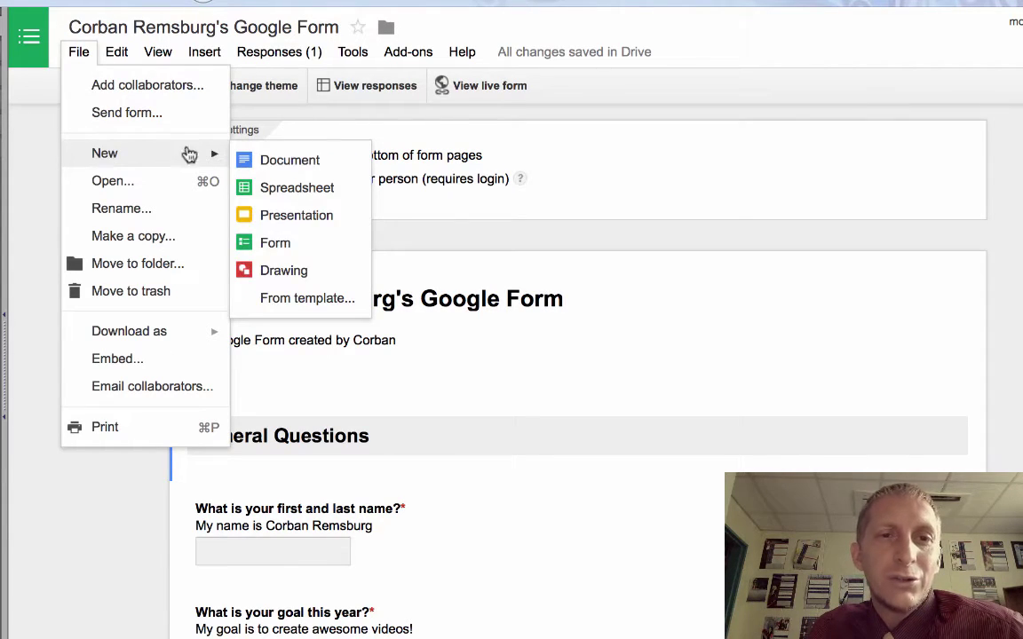
pyautogui.click(295, 245)
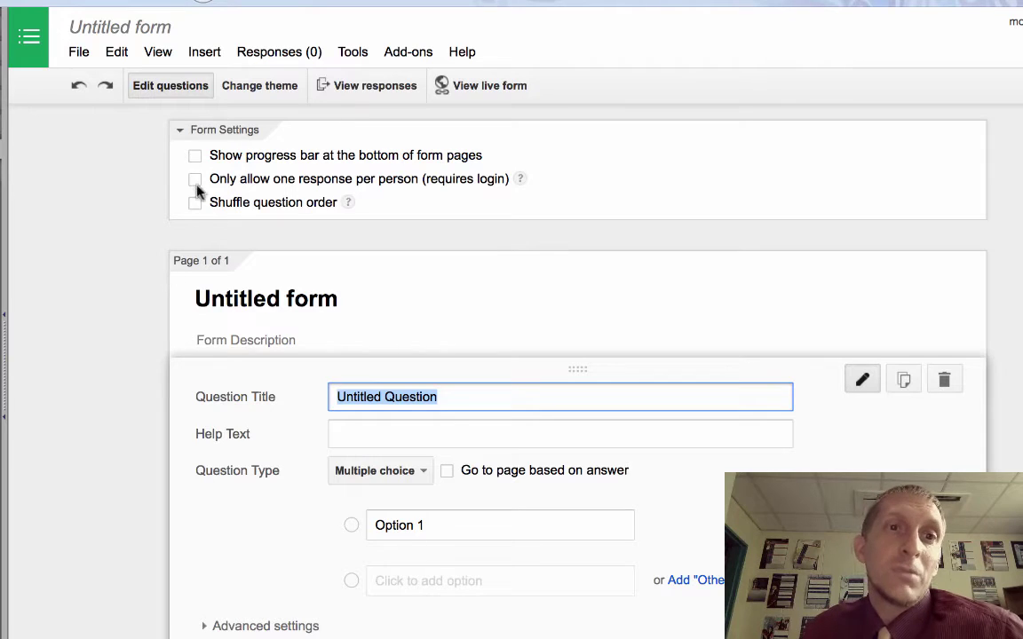
# - Rename the untitled form with the creator's full name in the possessive followed by "Google Form"
pyautogui.click(138, 32)
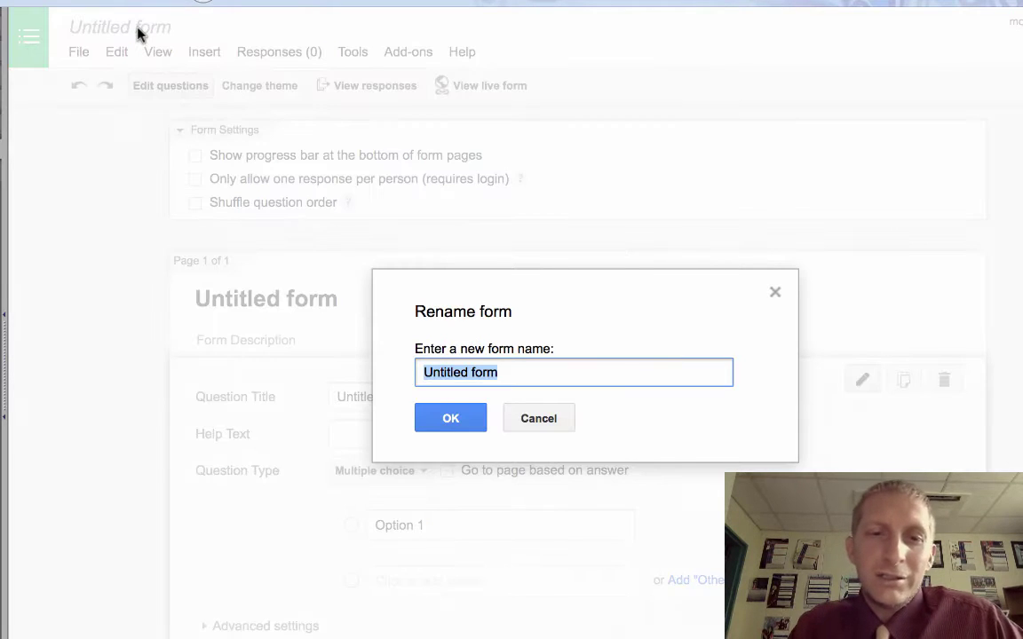
pyautogui.write('Sam Lee')
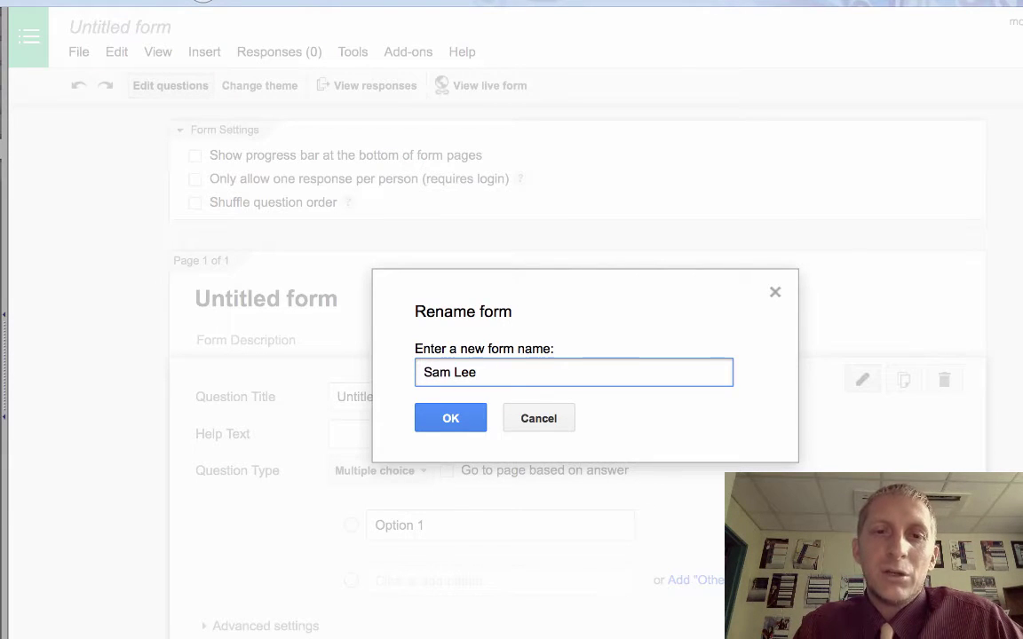
pyautogui.write("'s goo")
pyautogui.press('BackSpace')
pyautogui.press('BackSpace')
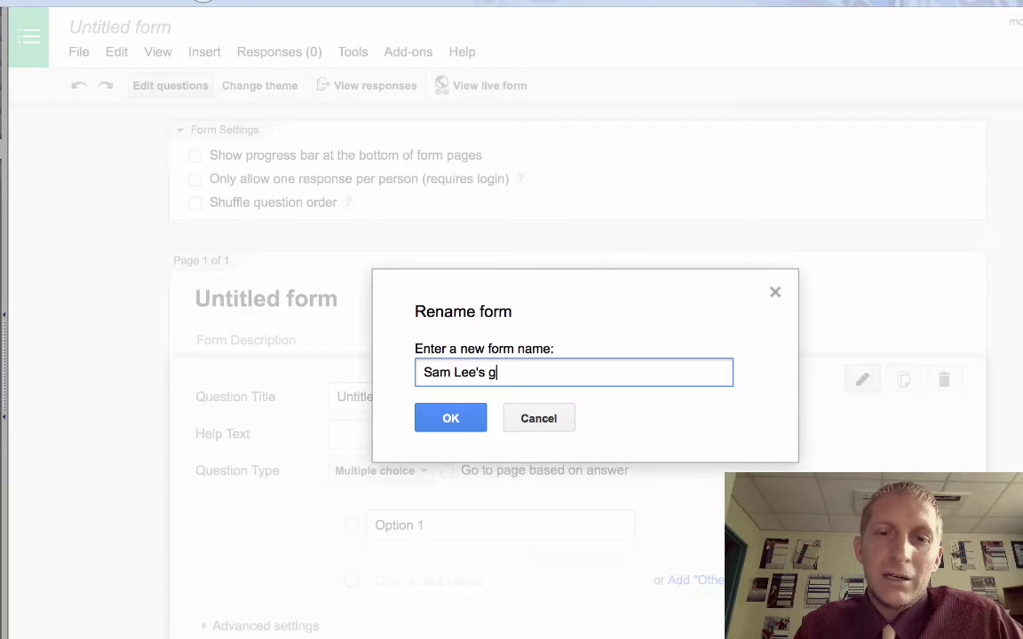
pyautogui.write('Google ')
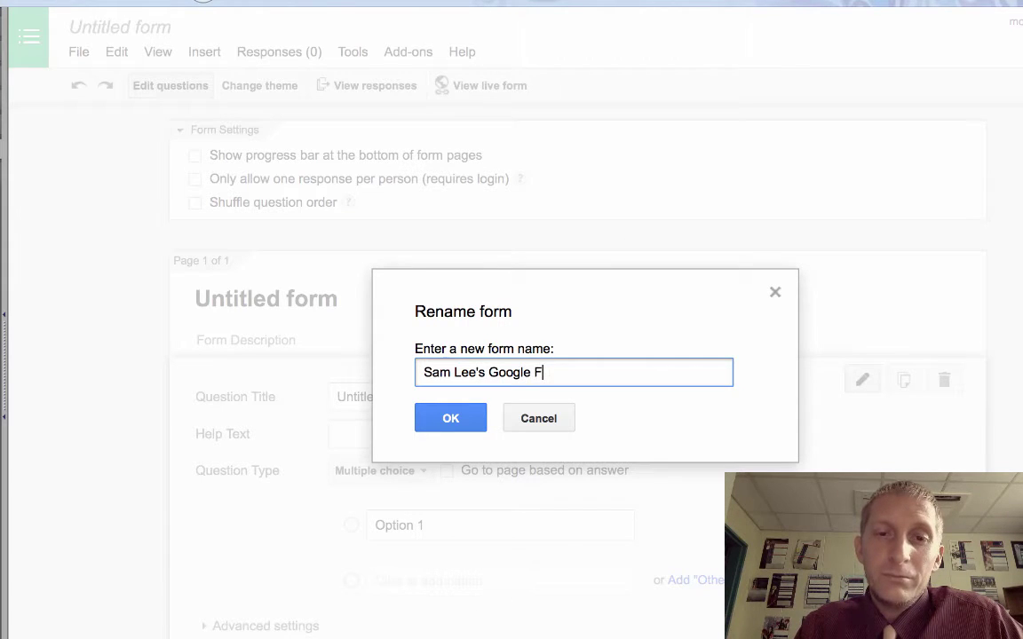
pyautogui.write('Form')
pyautogui.click(448, 416)
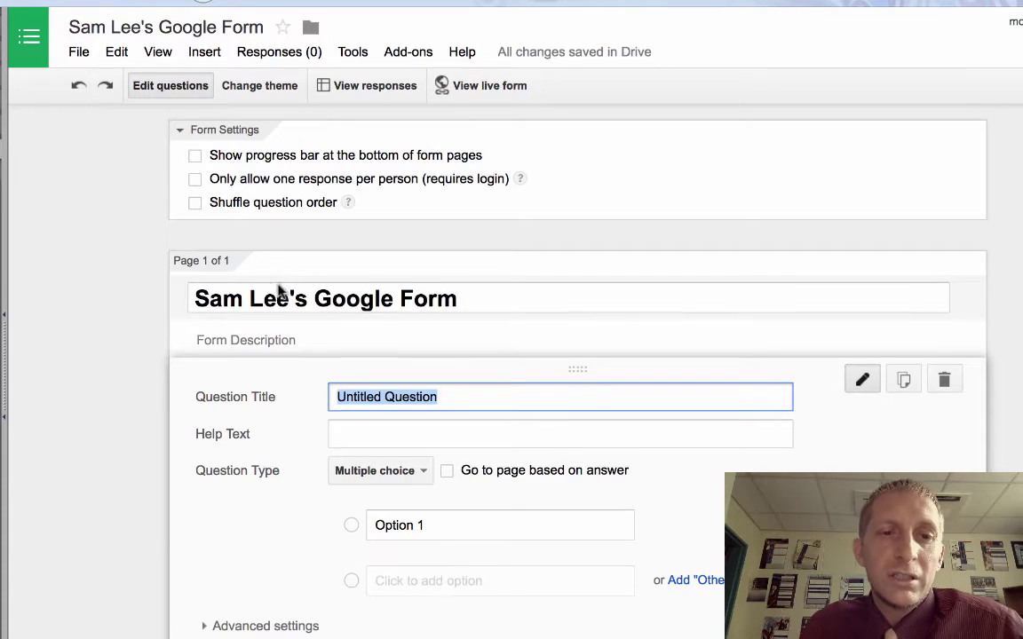
# - Set the form description to "Questions created by" followed by the creator's full name
pyautogui.scroll(-2, 278, 293)
pyautogui.click(294, 191)
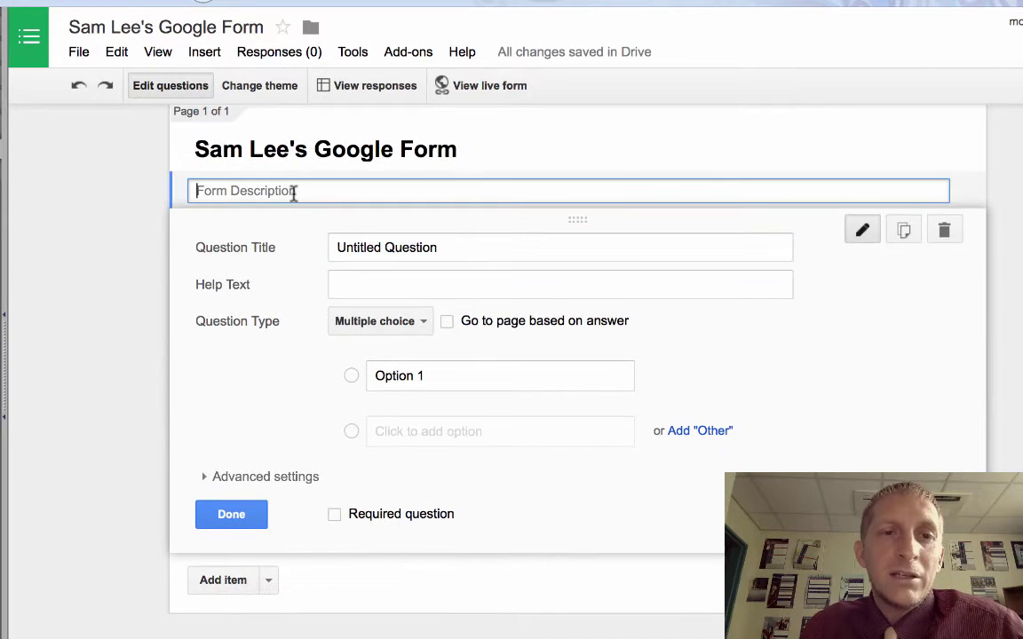
pyautogui.write('Que')
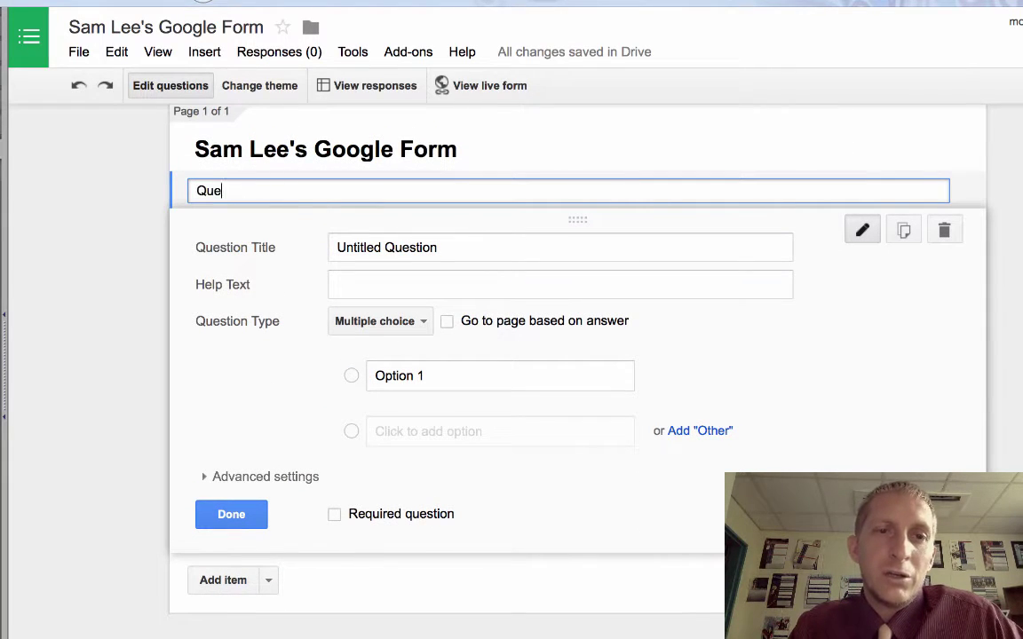
pyautogui.write('stions created by')
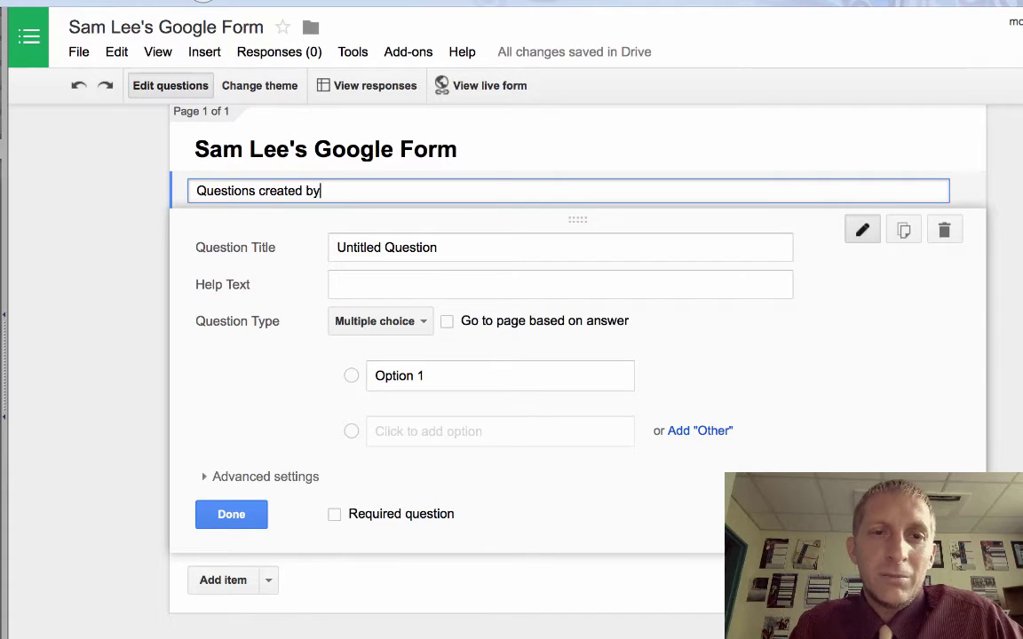
pyautogui.write(' Sam Lee')
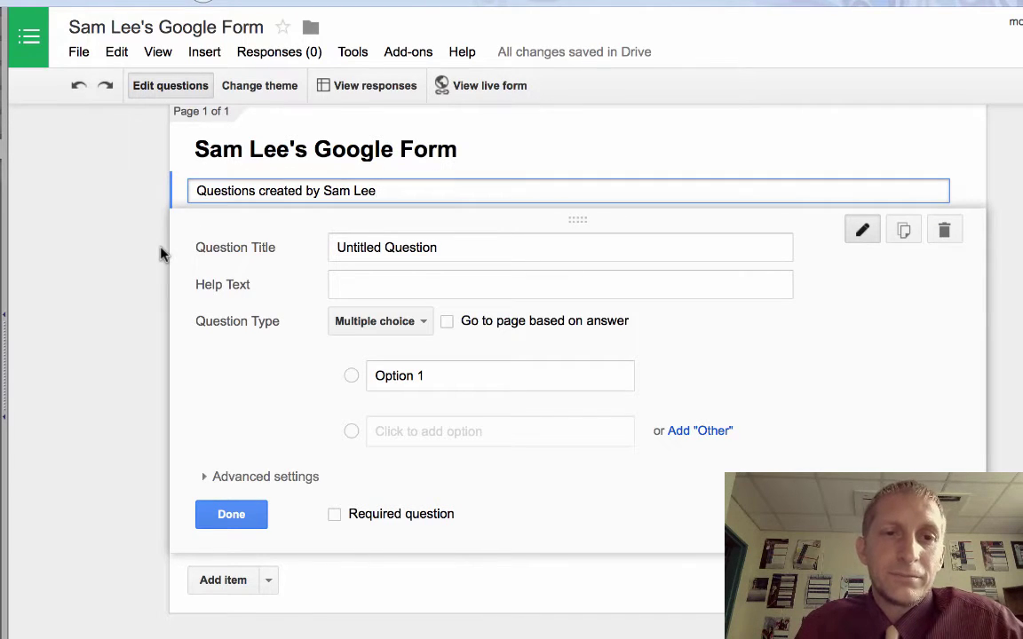
pyautogui.click(144, 221)
# - Title the first question "What is your first and last name?"
pyautogui.click(409, 248)
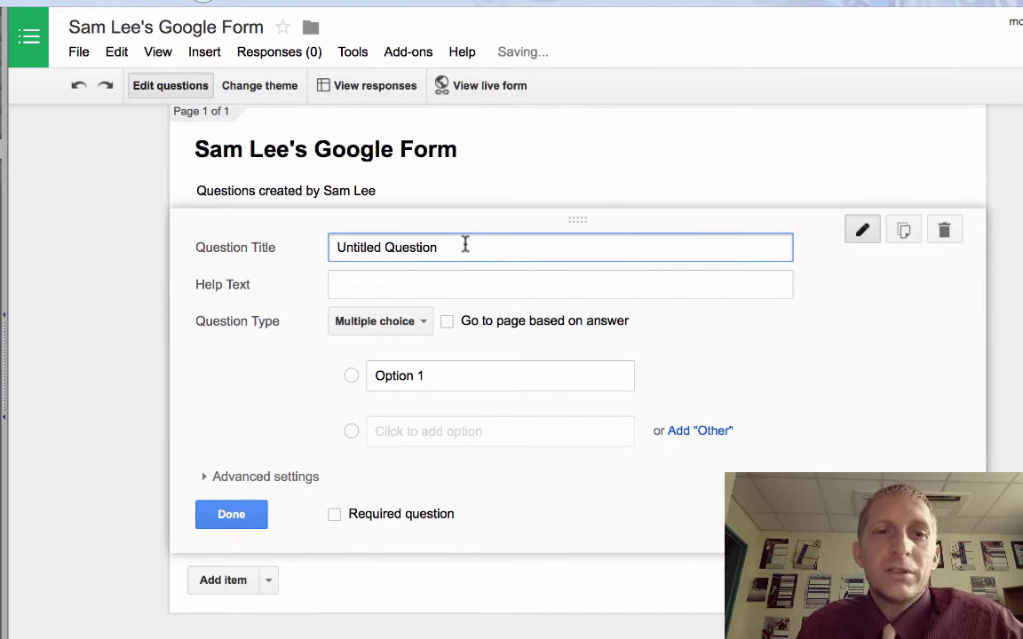
pyautogui.moveTo(465, 242); pyautogui.dragTo(295, 245)
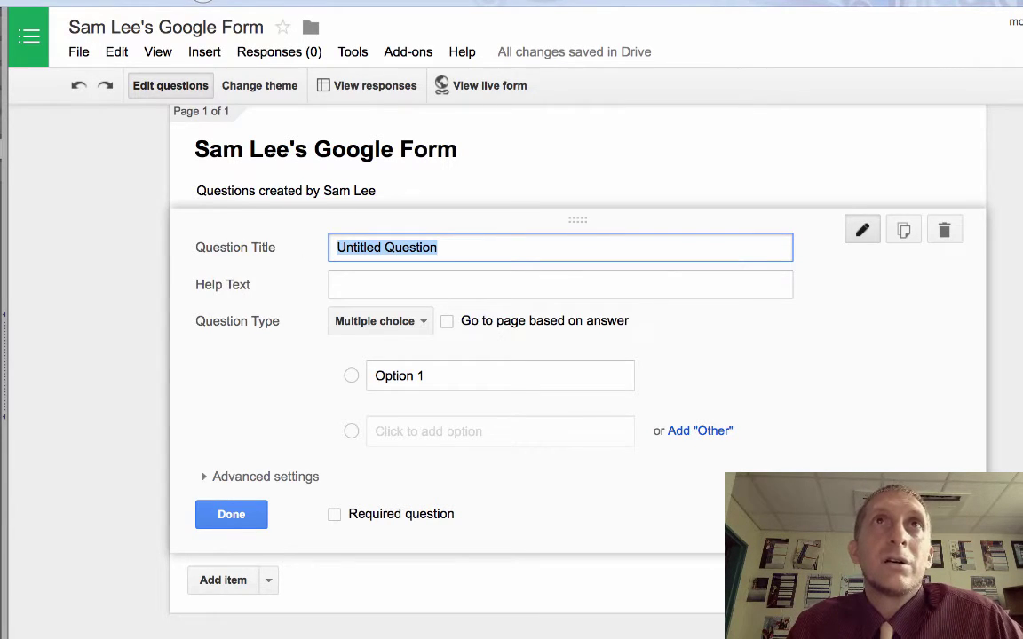
pyautogui.write('What is your first a')
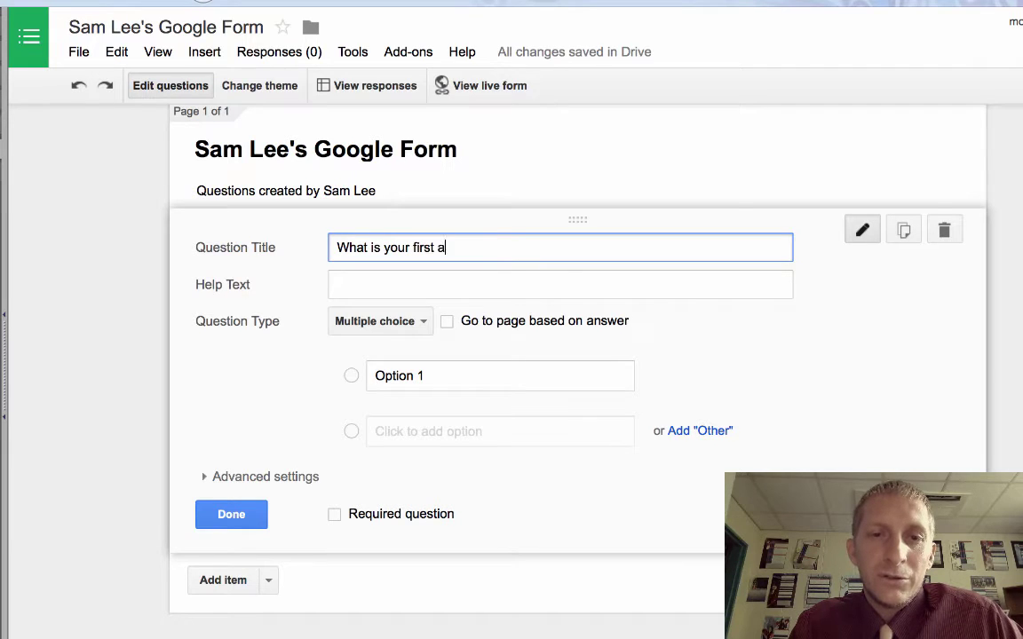
pyautogui.write('nd last name?')
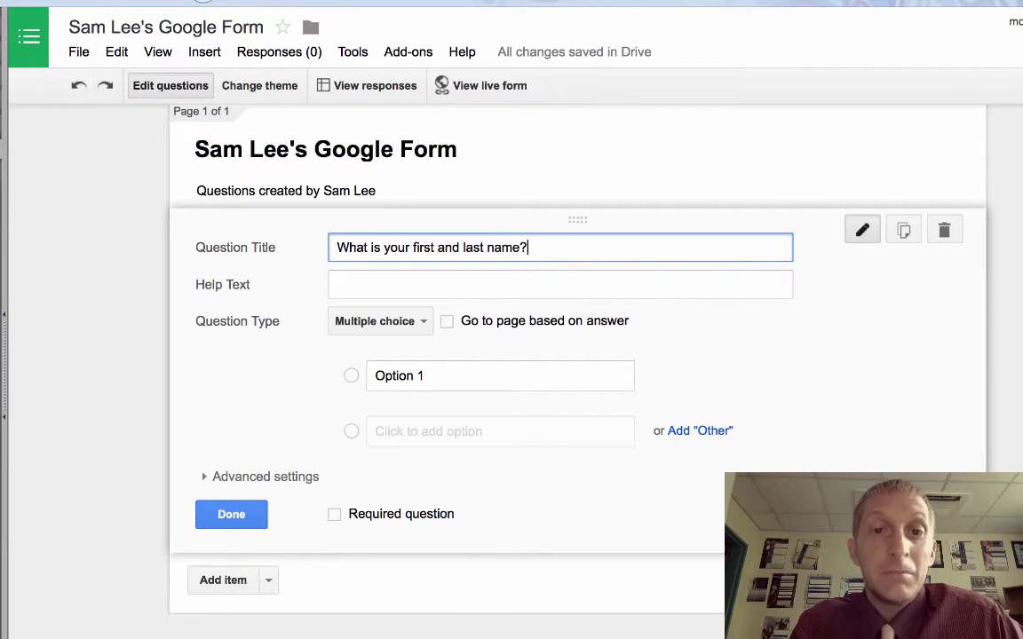
# - Change the name question's type to Text, make it required and finish editing it
pyautogui.click(422, 326)
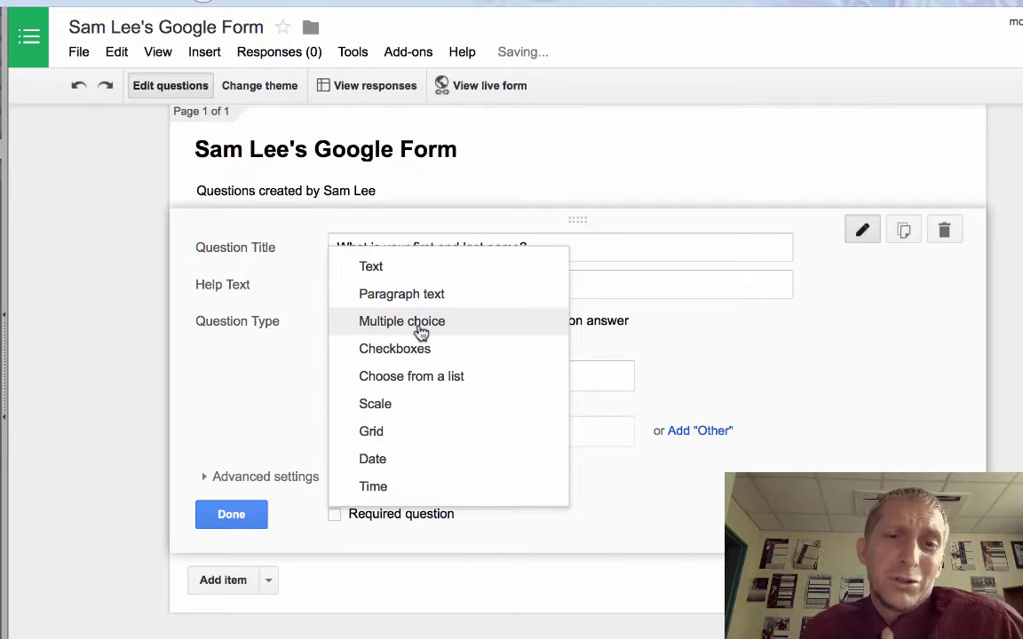
pyautogui.click(419, 276)
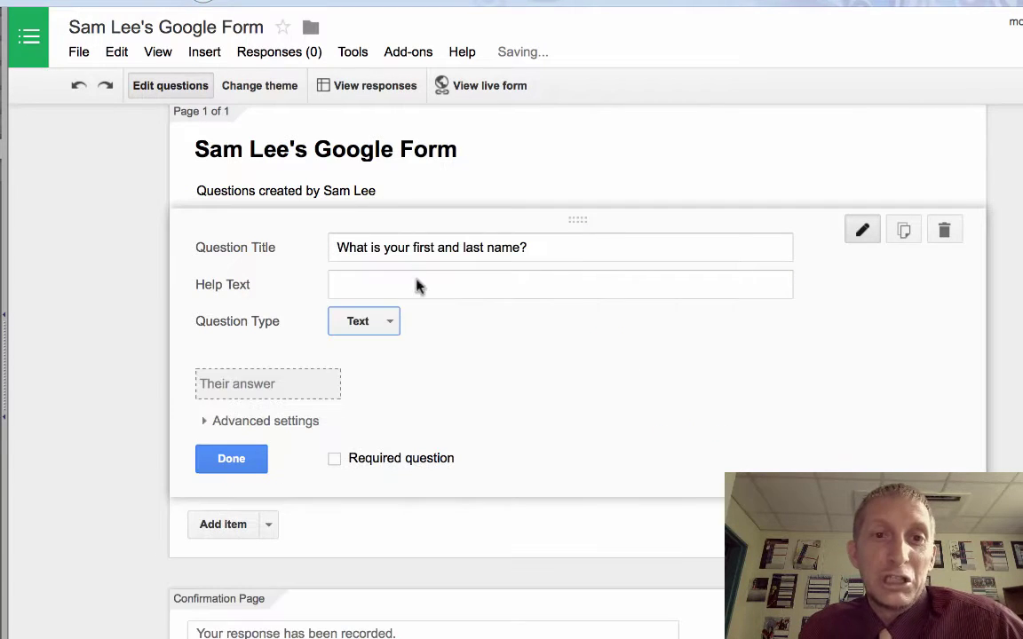
pyautogui.click(334, 459)
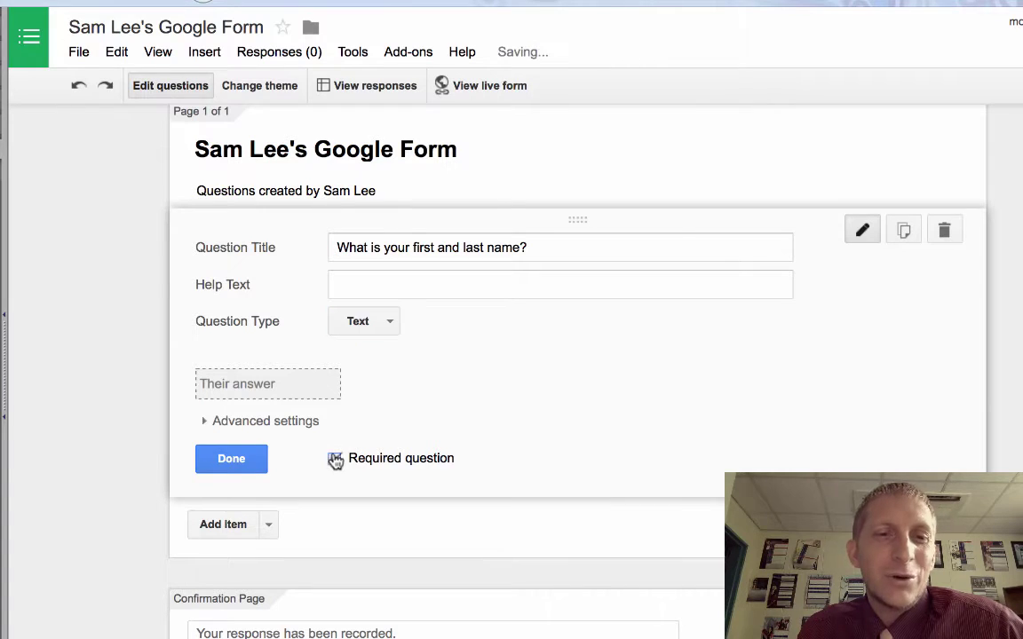
pyautogui.click(231, 446)
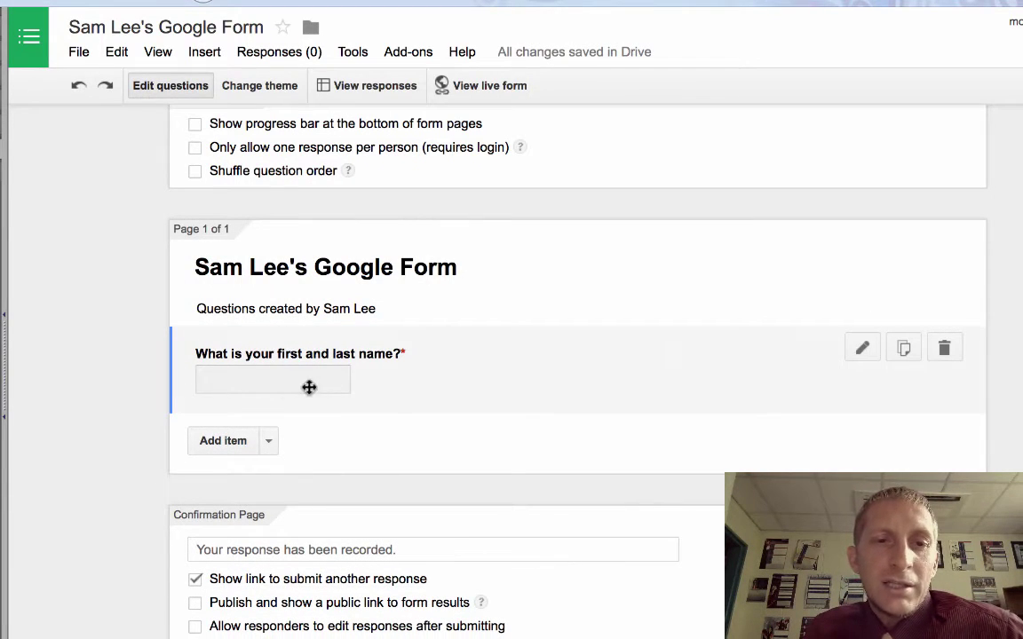
# - Add a paragraph text question titled "What is your goal for this year?"
pyautogui.click(269, 442)
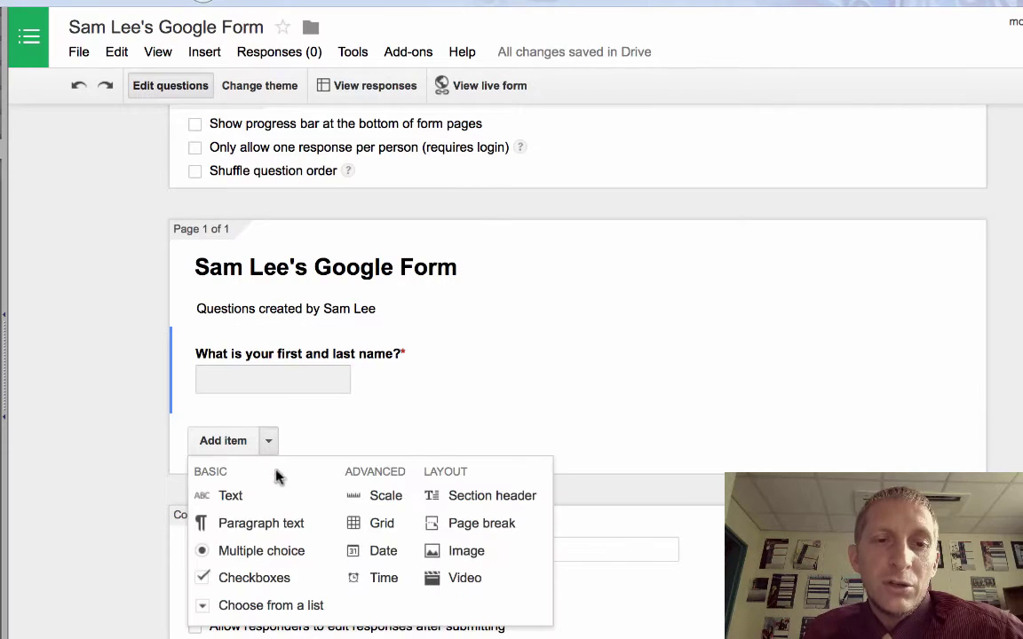
pyautogui.click(277, 532)
pyautogui.scroll(-2, 379, 448)
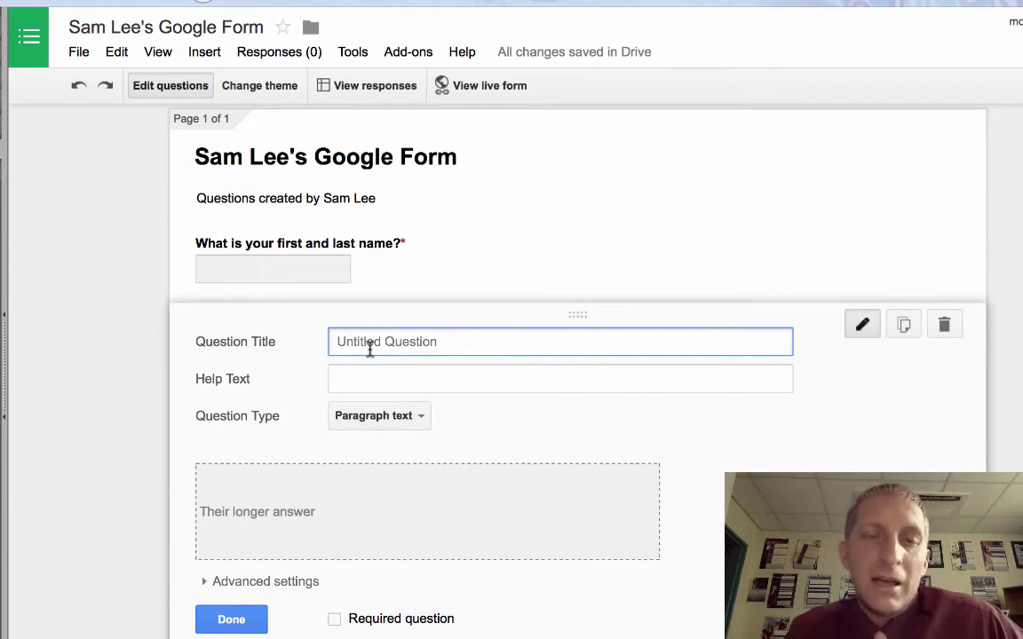
pyautogui.write('What is')
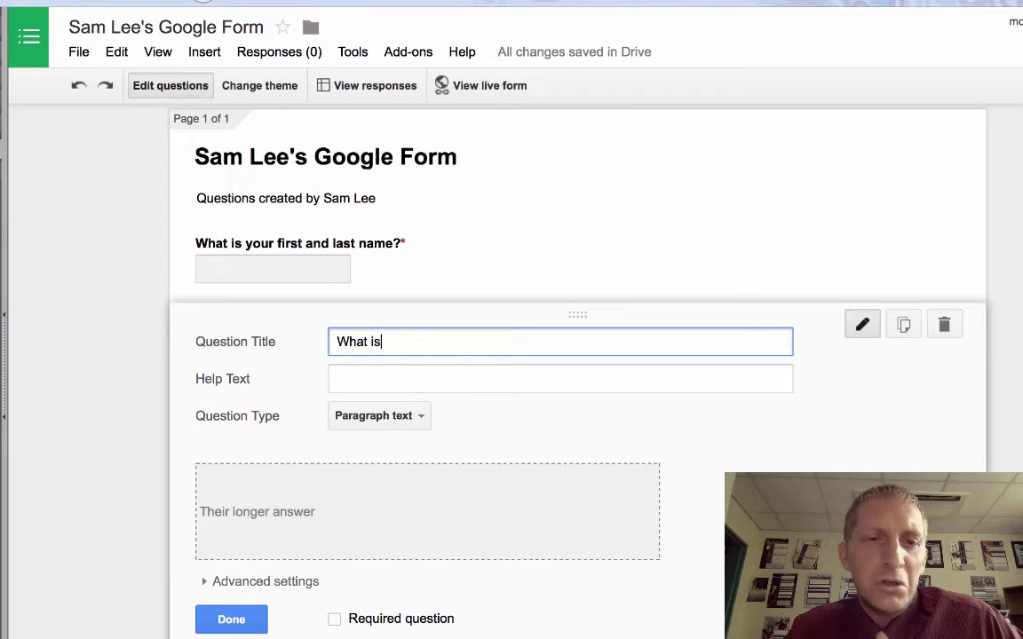
pyautogui.write(' your goal for thi')
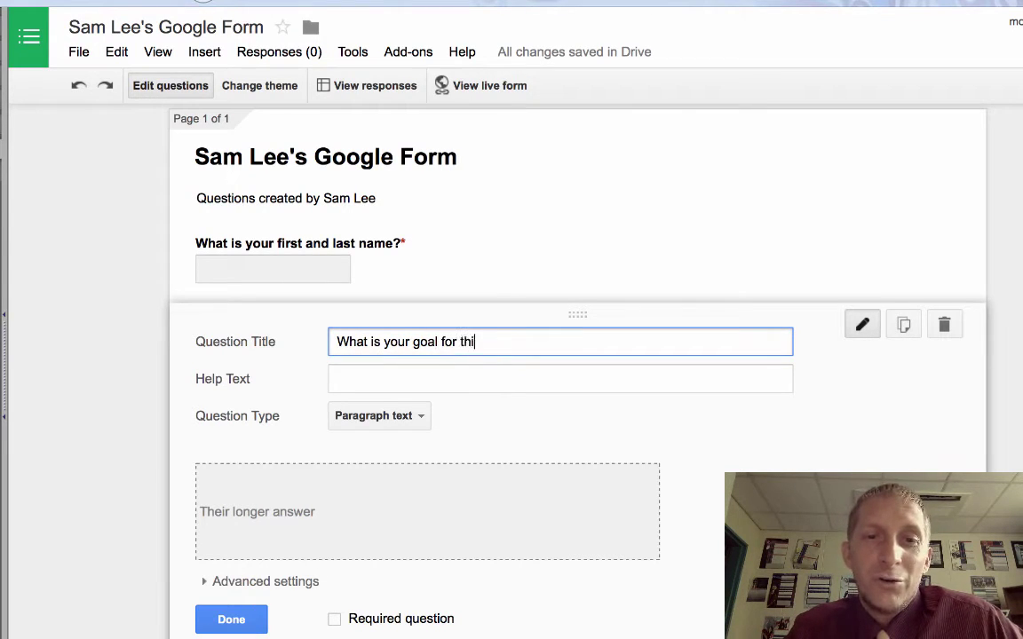
pyautogui.write('s year?')
# - Set the goal question's help text to "My goal is to dunk a basketball."
pyautogui.press('Tab')
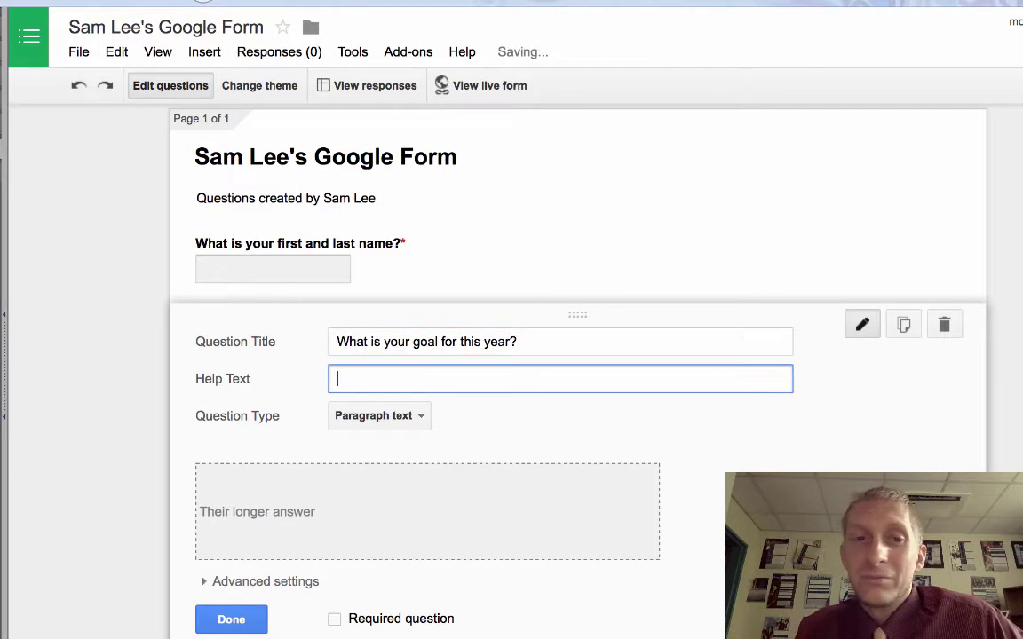
pyautogui.write('M')
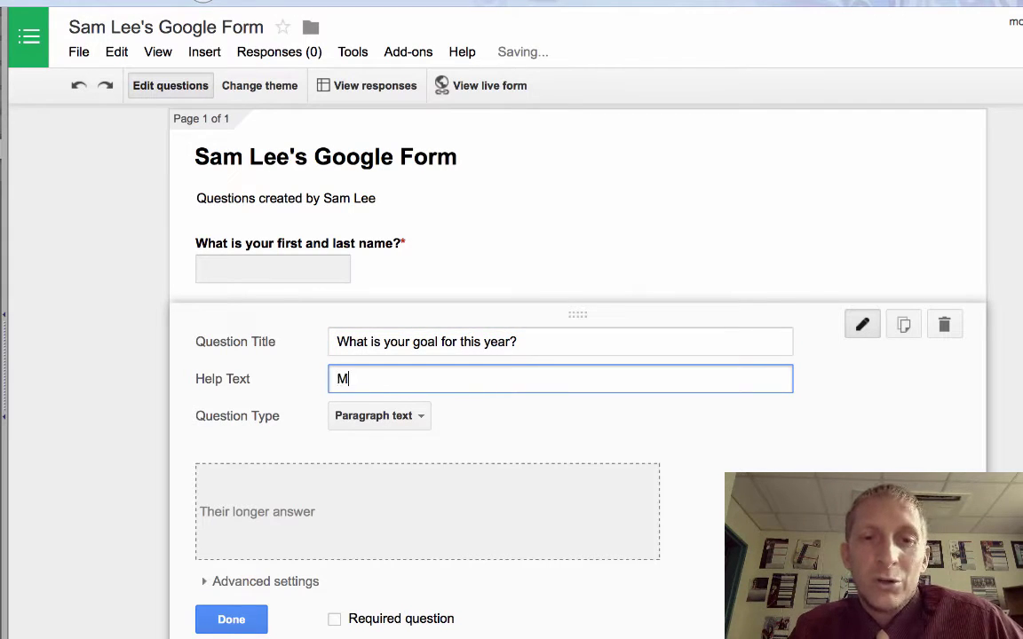
pyautogui.write('y goal is to')
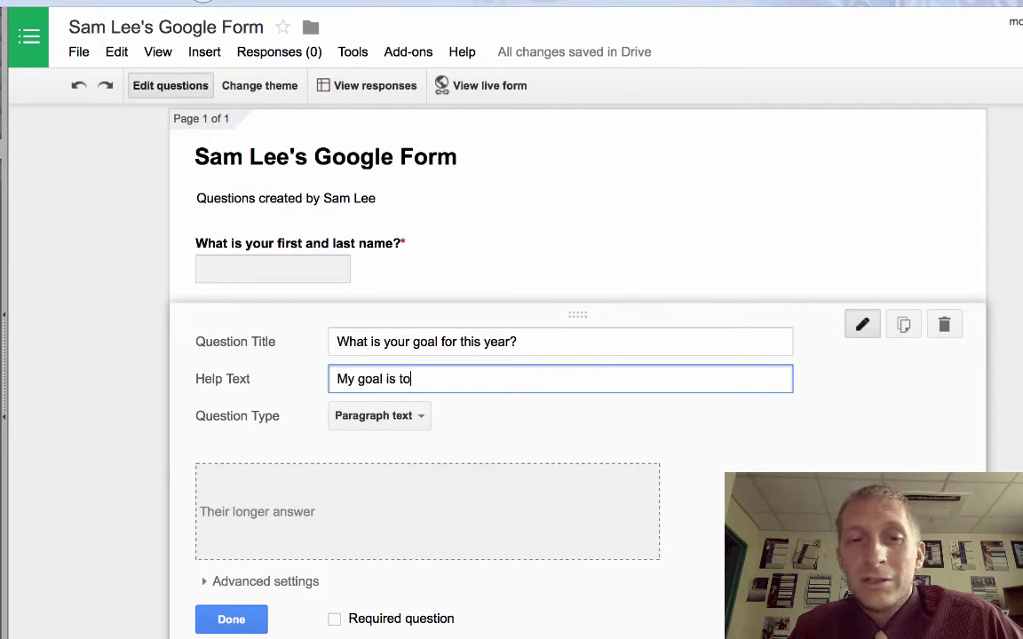
pyautogui.write(' dunk a basketb')
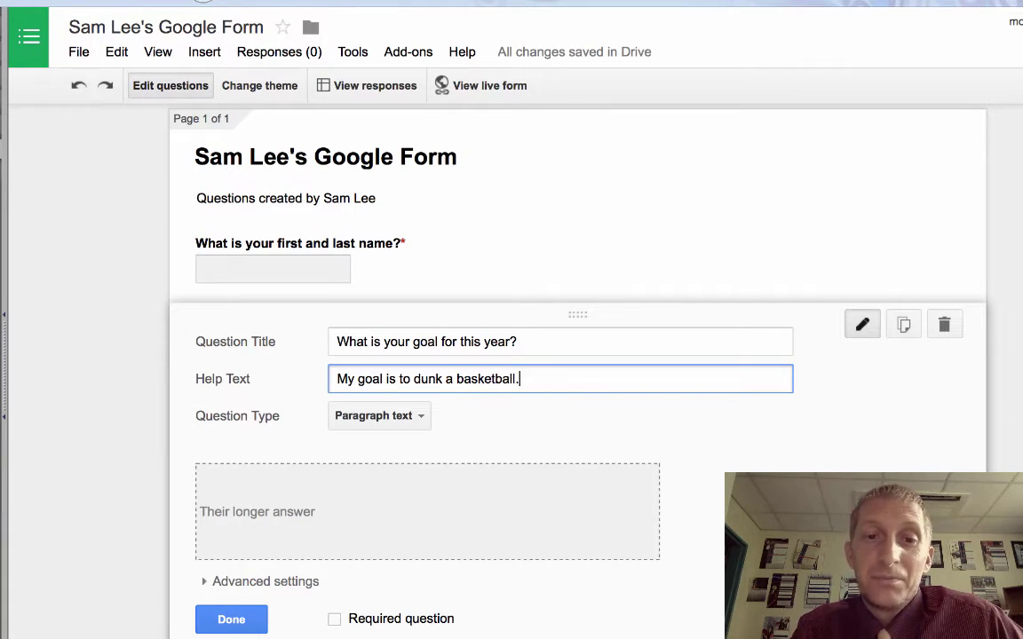
pyautogui.write('all.')
pyautogui.click(299, 358)
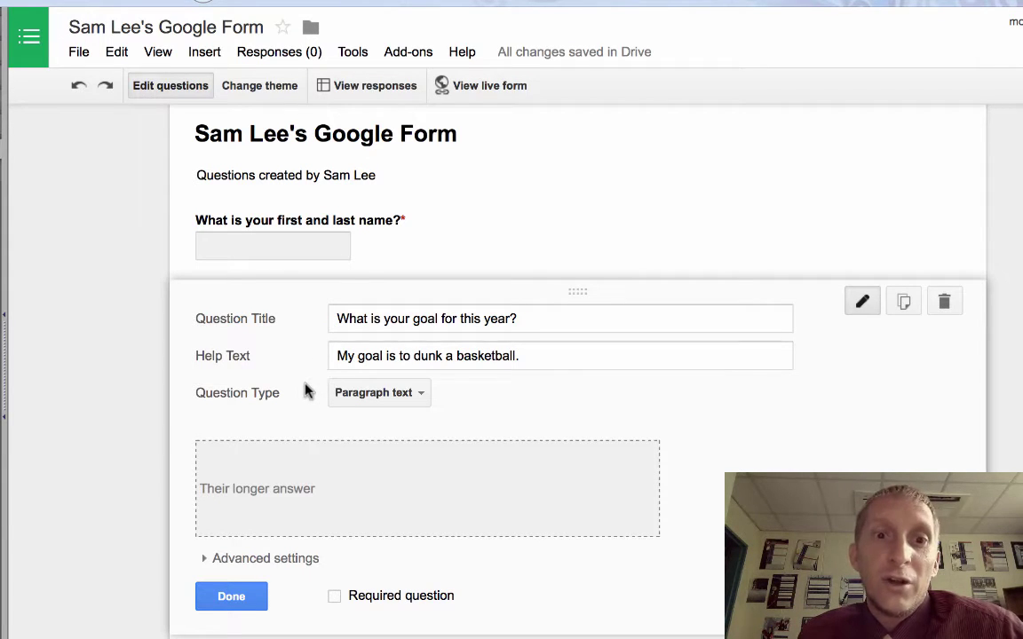
# - Make the goal question required and finish editing it
pyautogui.scroll(-1, 305, 391)
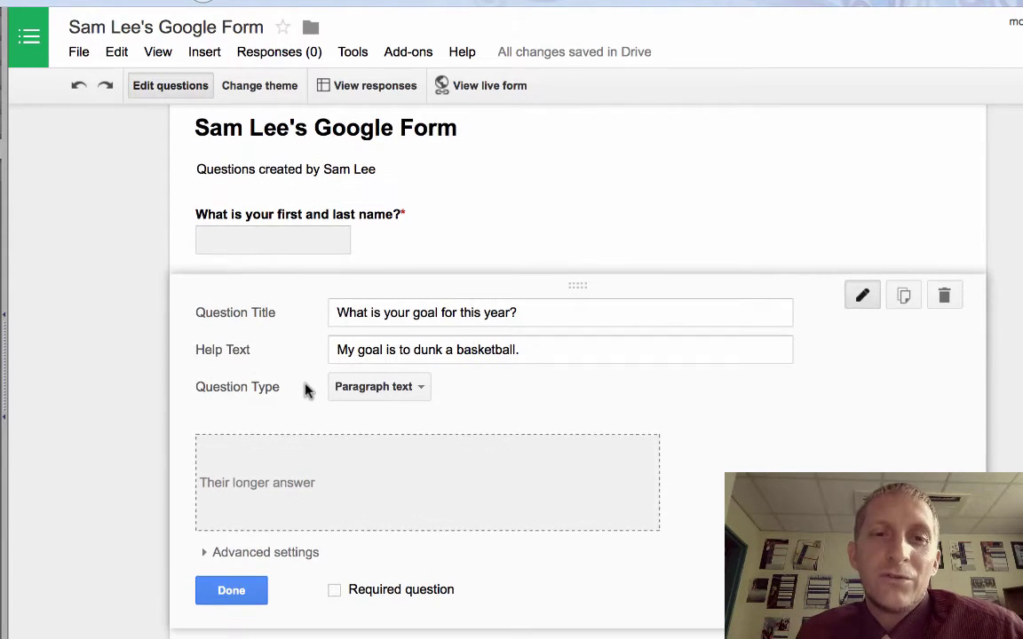
pyautogui.click(334, 591)
pyautogui.scroll(-2, 342, 586)
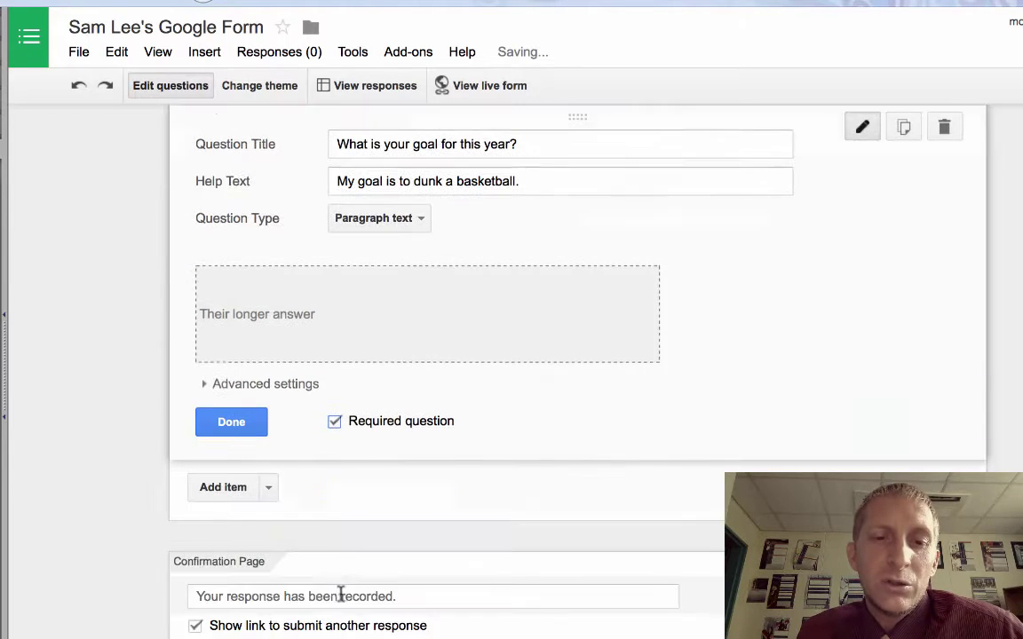
pyautogui.click(231, 423)
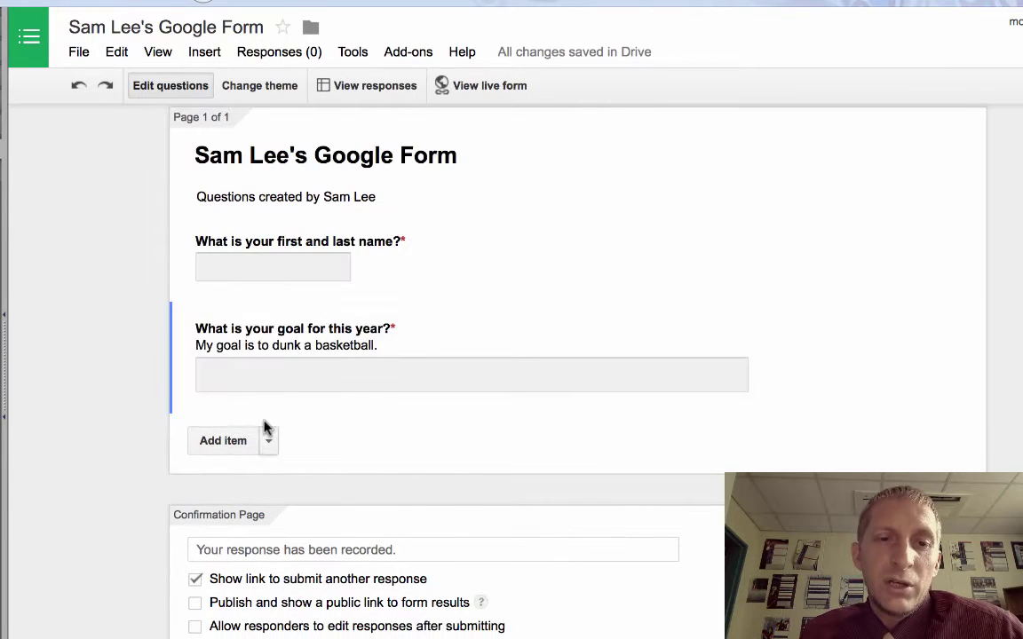
# - Add a multiple choice question titled "Which of the following is your favorite fast food?"
pyautogui.click(268, 441)
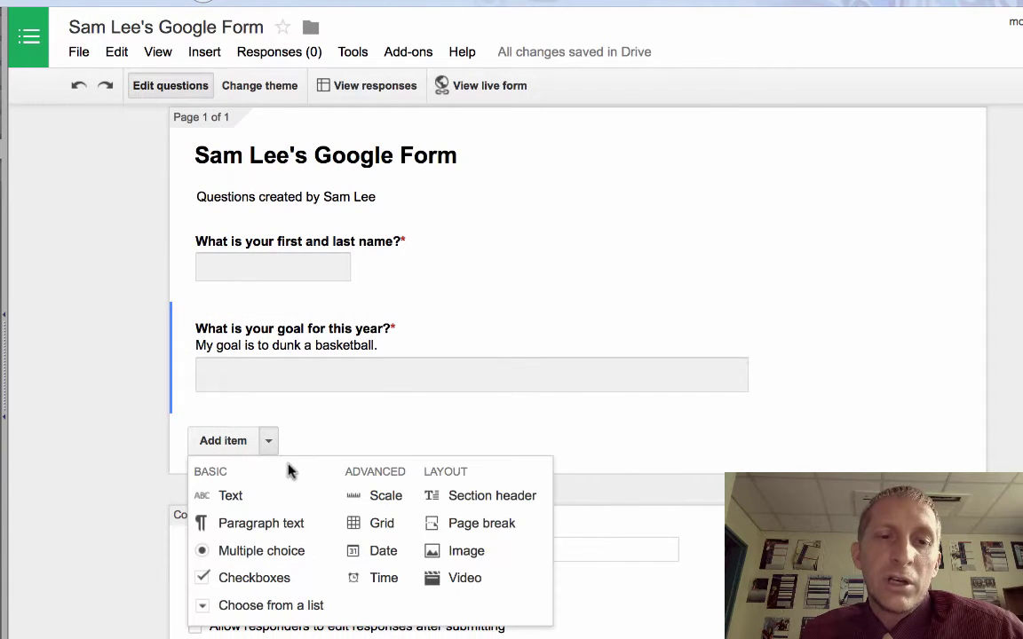
pyautogui.click(300, 559)
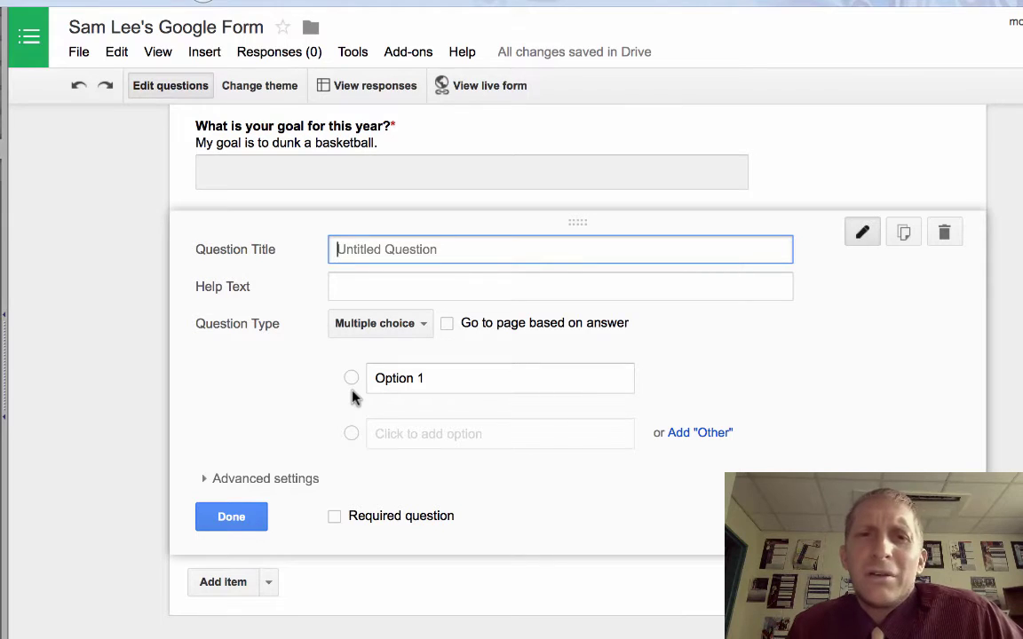
pyautogui.write('Which of ')
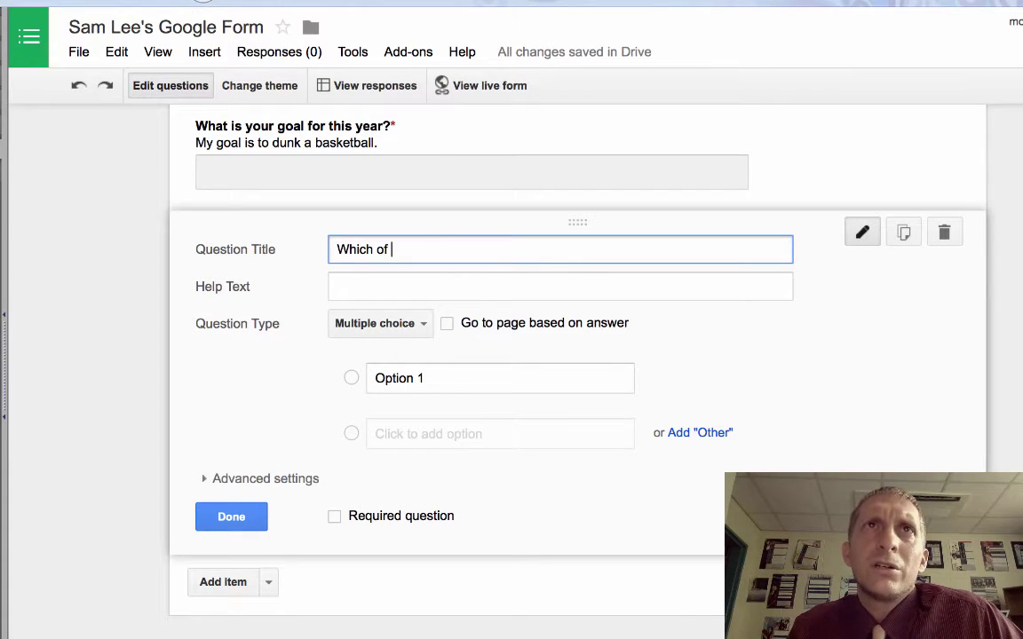
pyautogui.write('the following ')
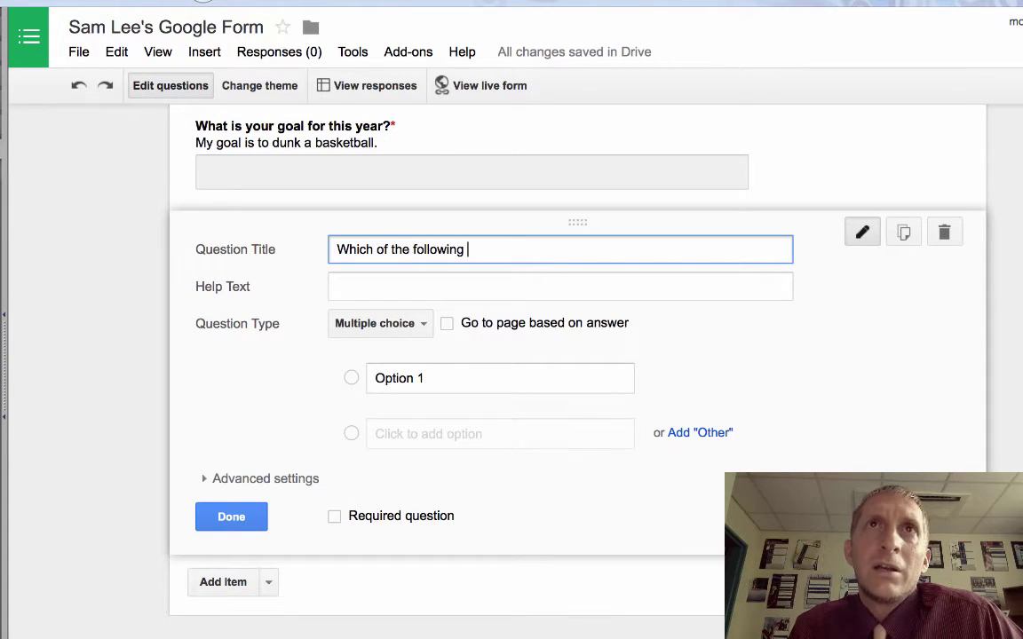
pyautogui.write('is your favor')
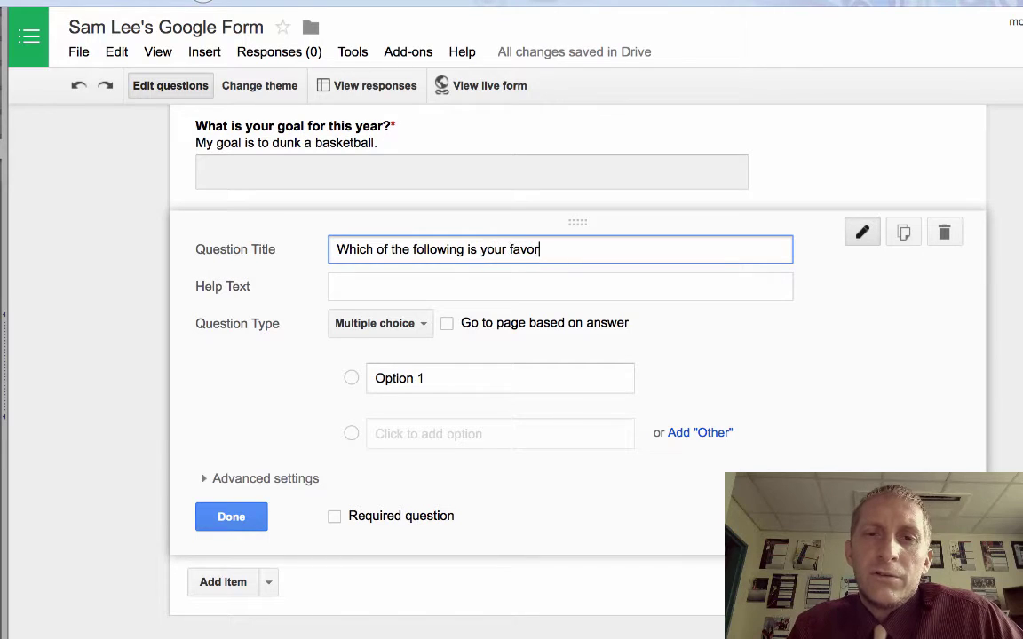
pyautogui.write('ite fast food?')
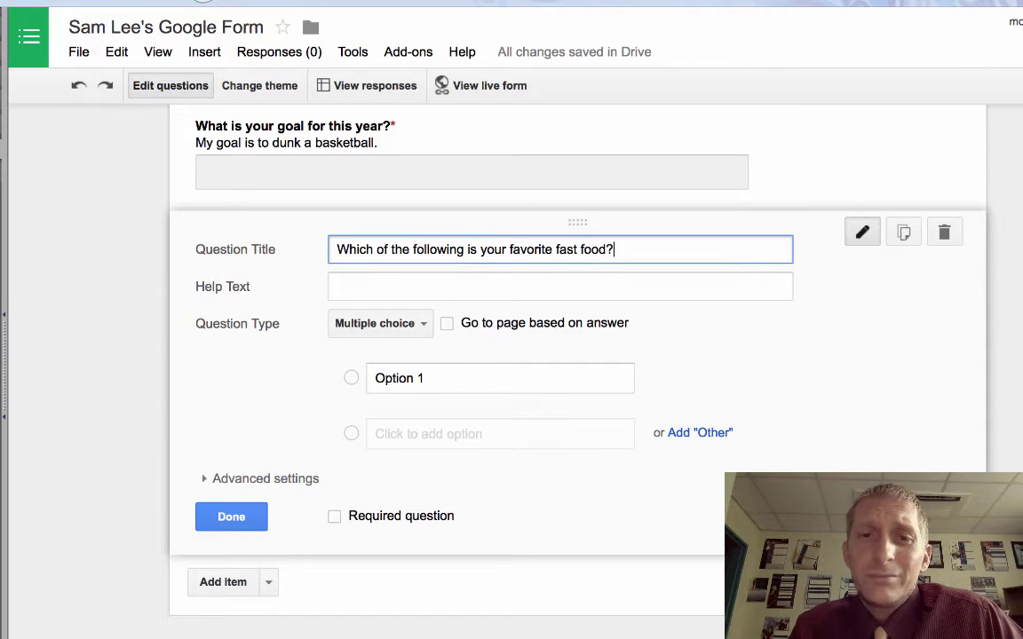
# - Set the fast food question's help text to "My favorite is taco bell!"
pyautogui.press('Tab')
pyautogui.write('My ')
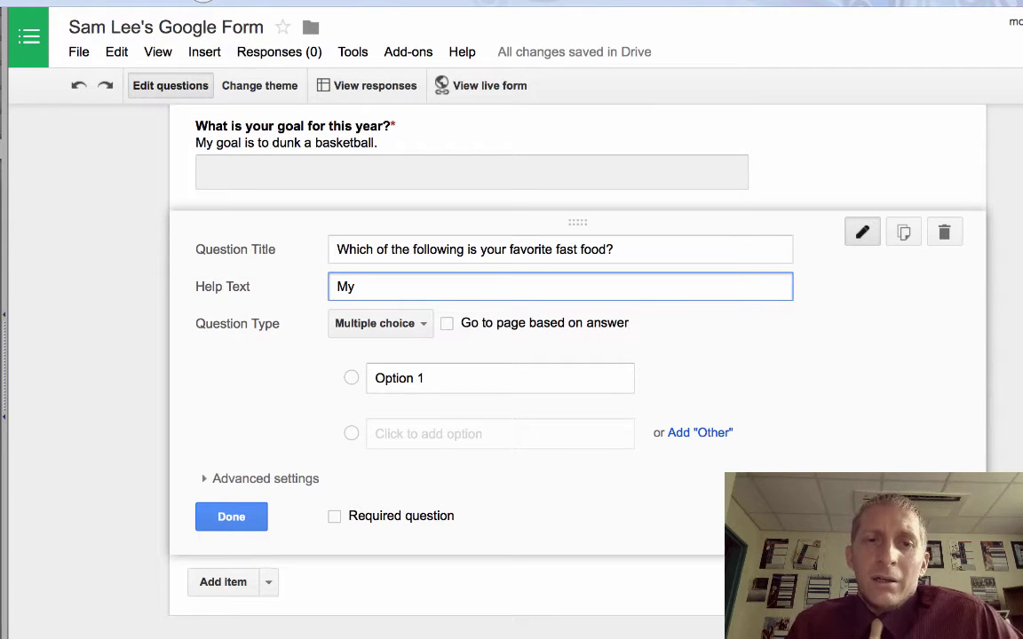
pyautogui.write('favori')
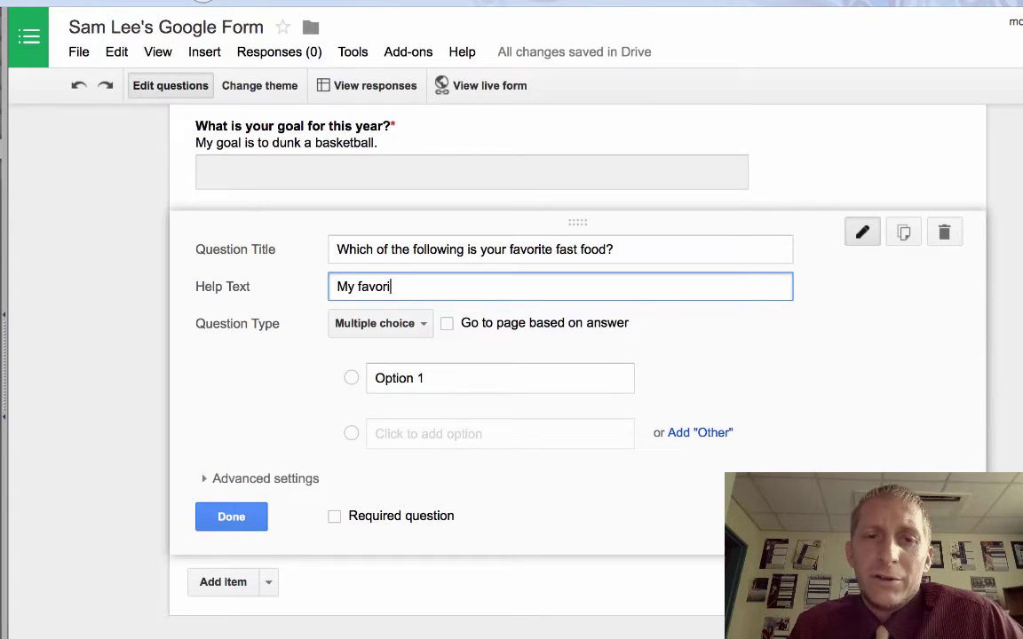
pyautogui.write('te is taco bell!')
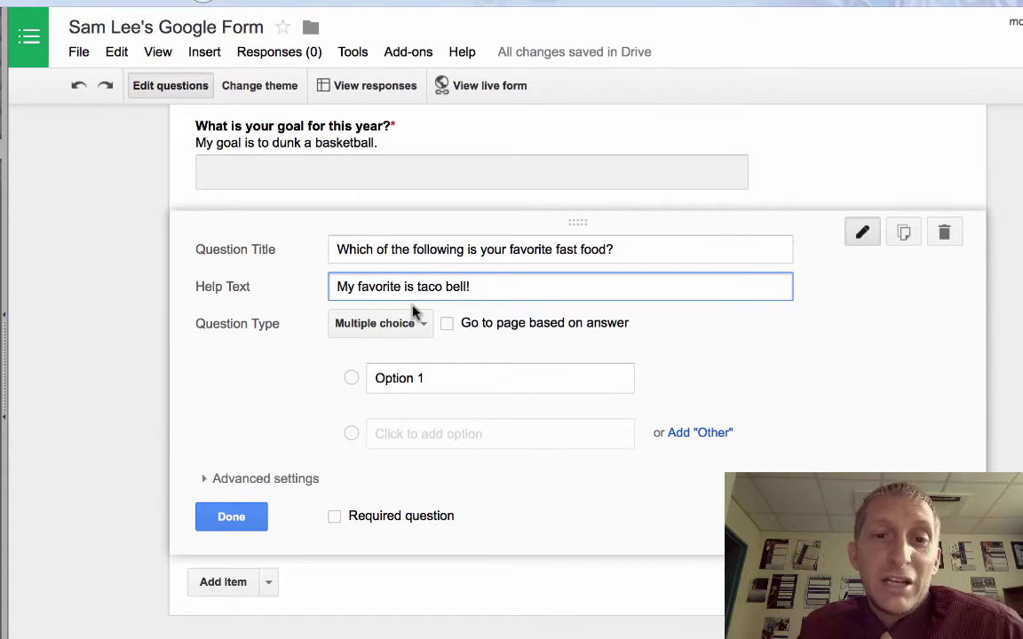
# - Enter Taco Bell, Burger King, KFC and Subway as the answer options of the fast food question
pyautogui.click(372, 381)
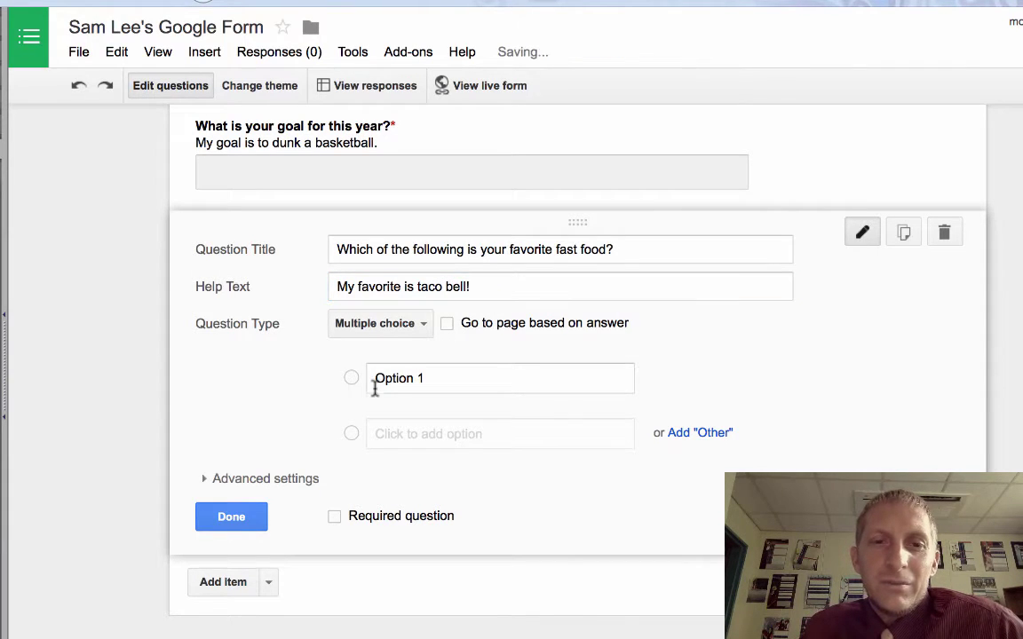
pyautogui.write('Taco Bell')
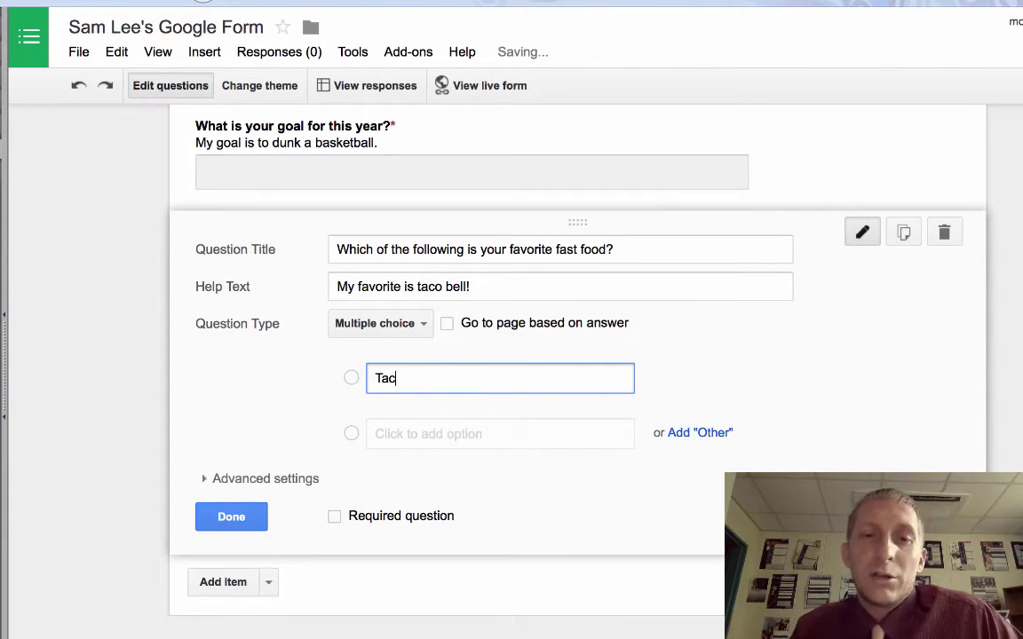
pyautogui.press('Return')
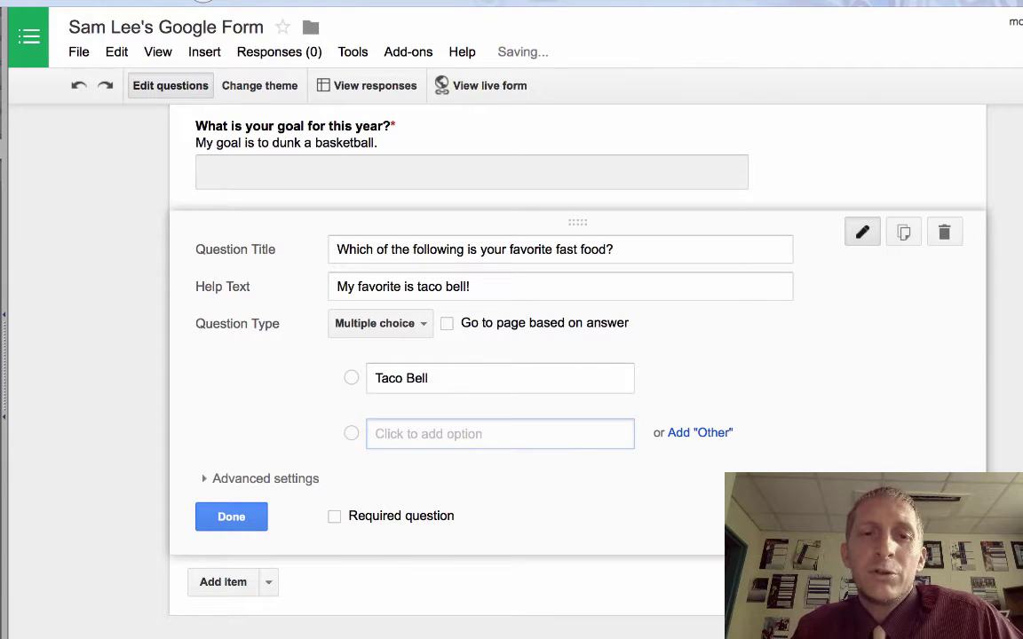
pyautogui.write('Burger King')
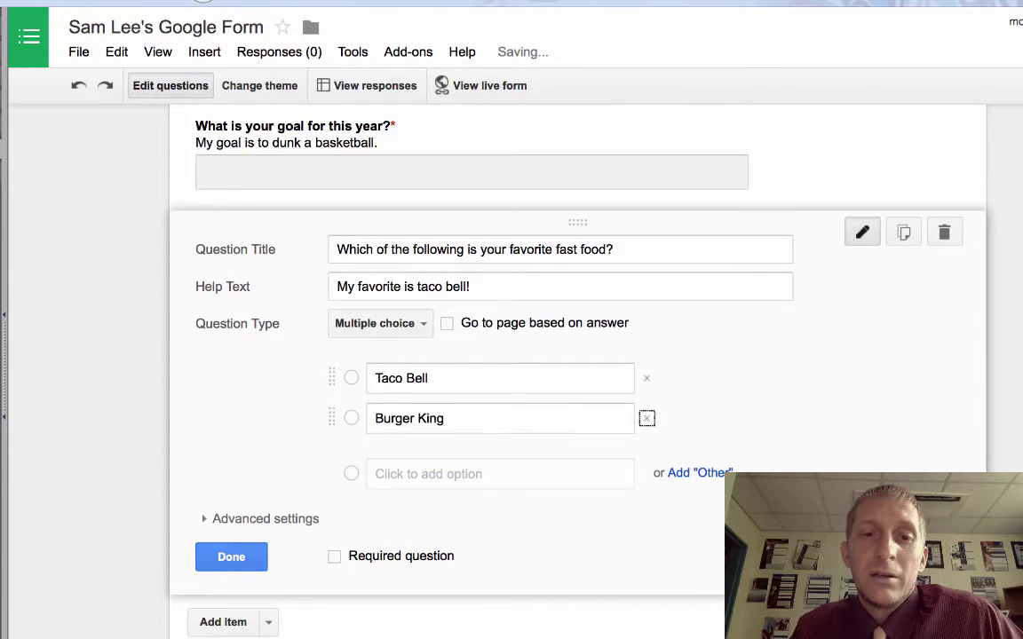
pyautogui.press('Return')
pyautogui.write('KFC')
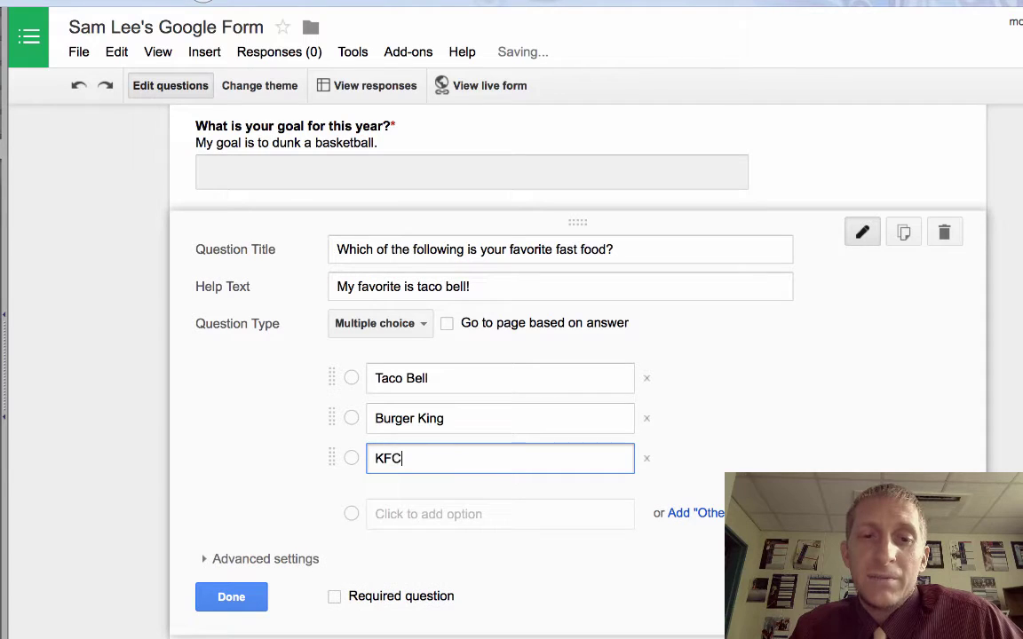
pyautogui.press('Return')
pyautogui.write('Subw')
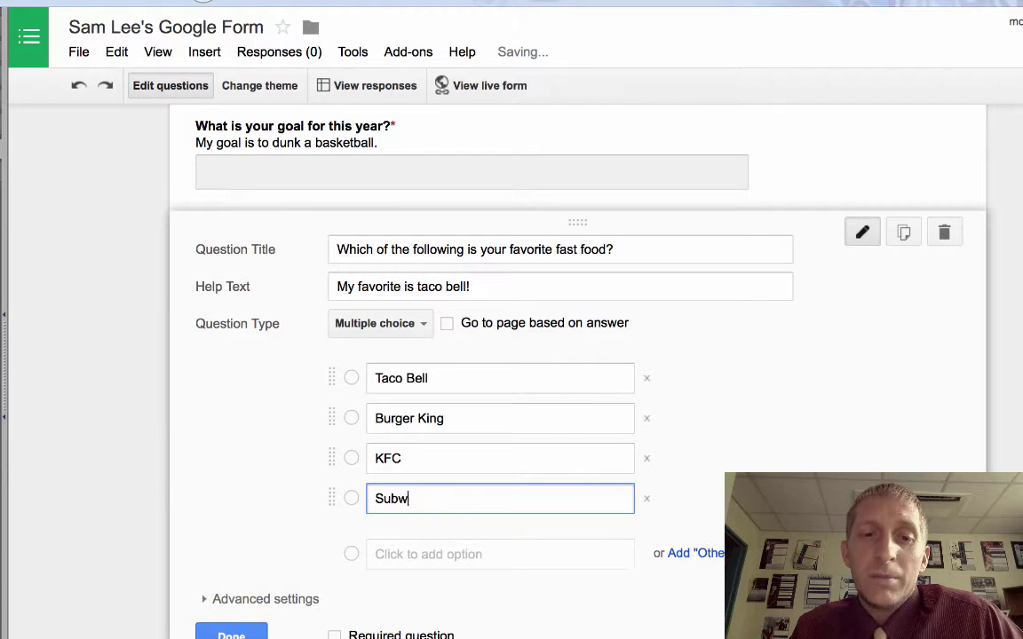
pyautogui.write('ay')
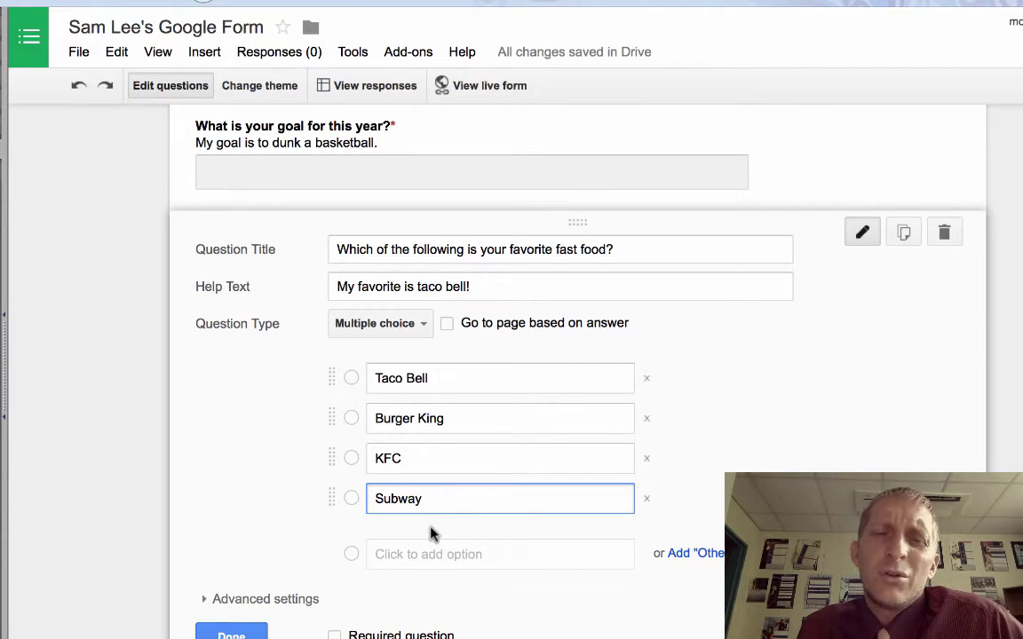
# - Add an "Other" answer option to the fast food question and make the question required
pyautogui.click(670, 552)
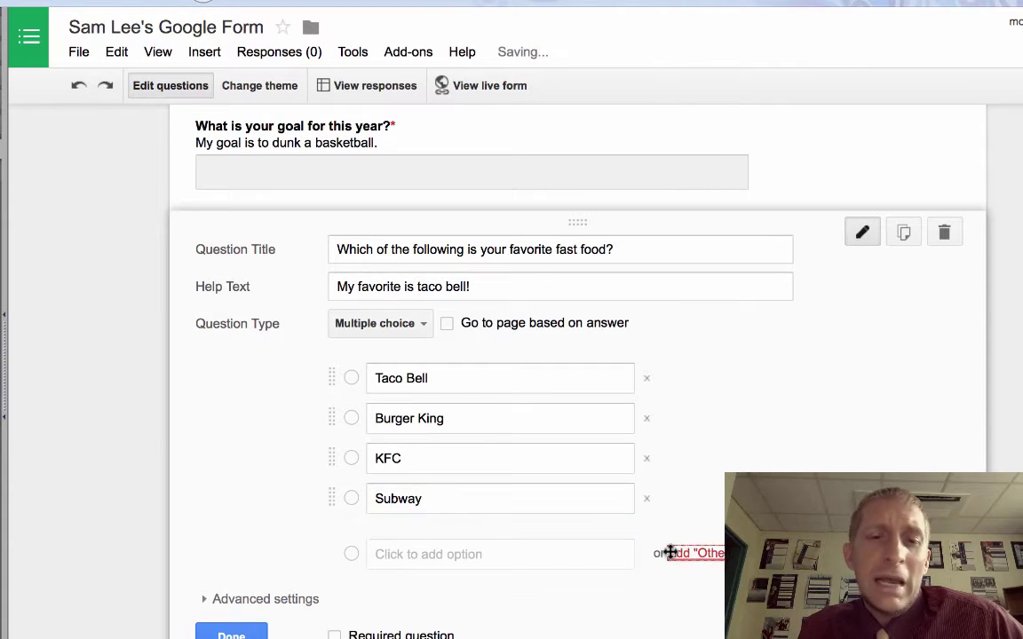
pyautogui.scroll(-2, 426, 577)
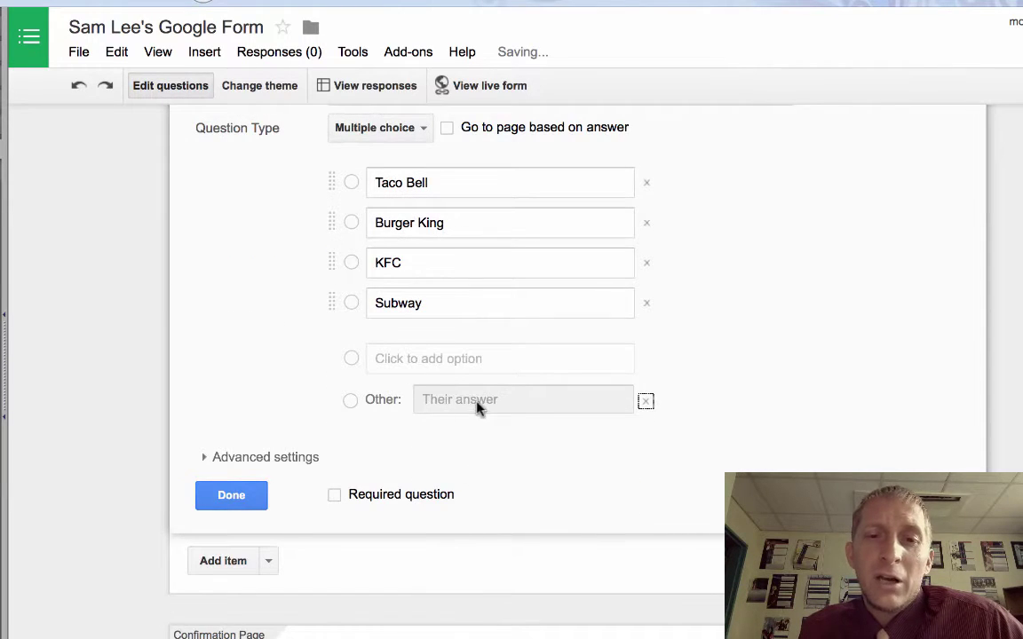
pyautogui.click(337, 494)
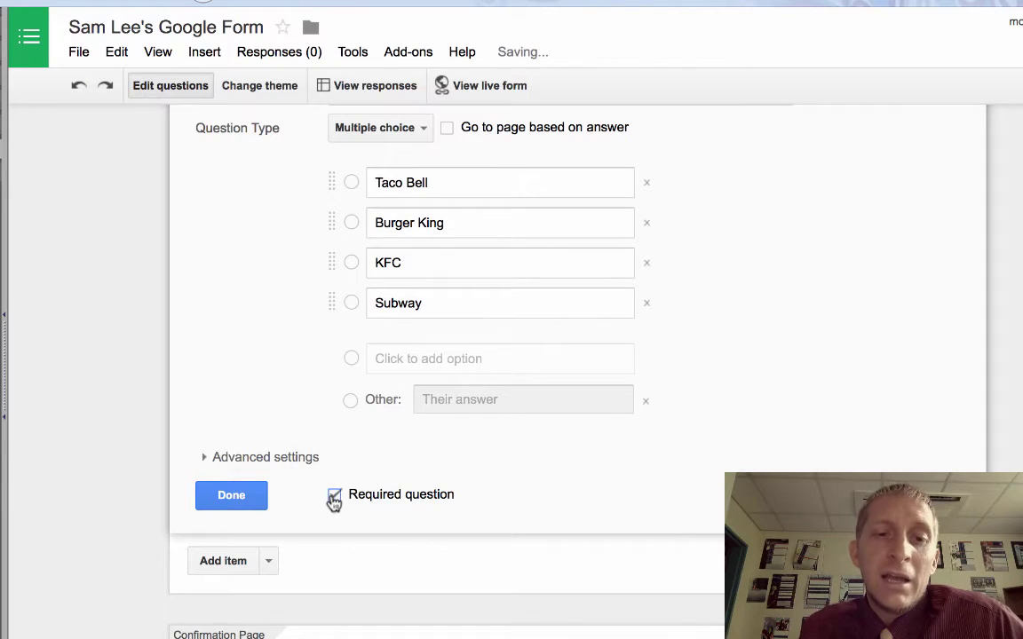
# - Add a choose-from-a-list question titled "How many years have you been at this school?"
pyautogui.click(269, 562)
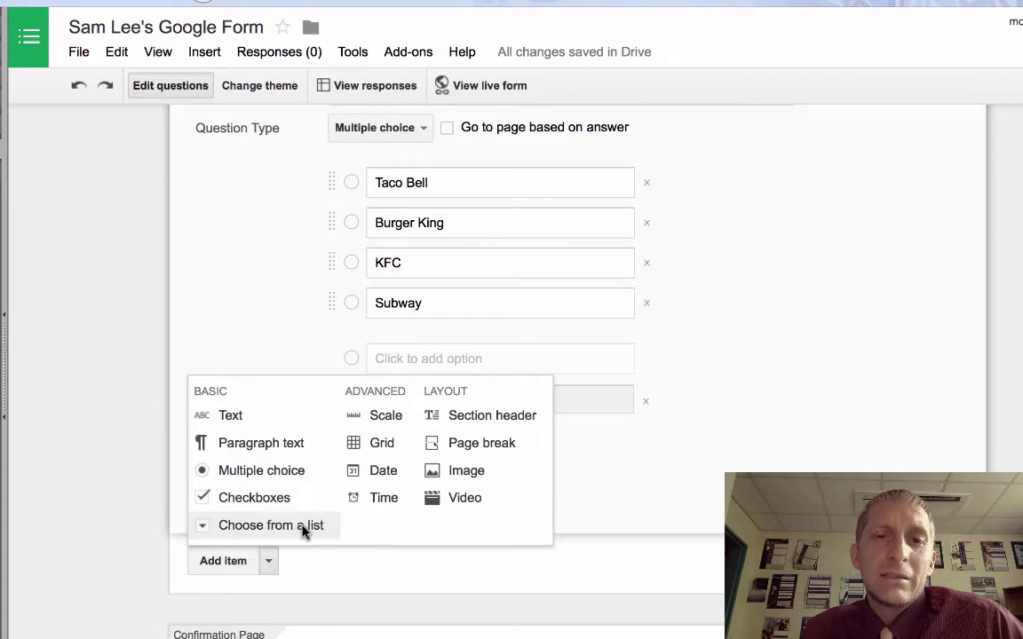
pyautogui.click(304, 530)
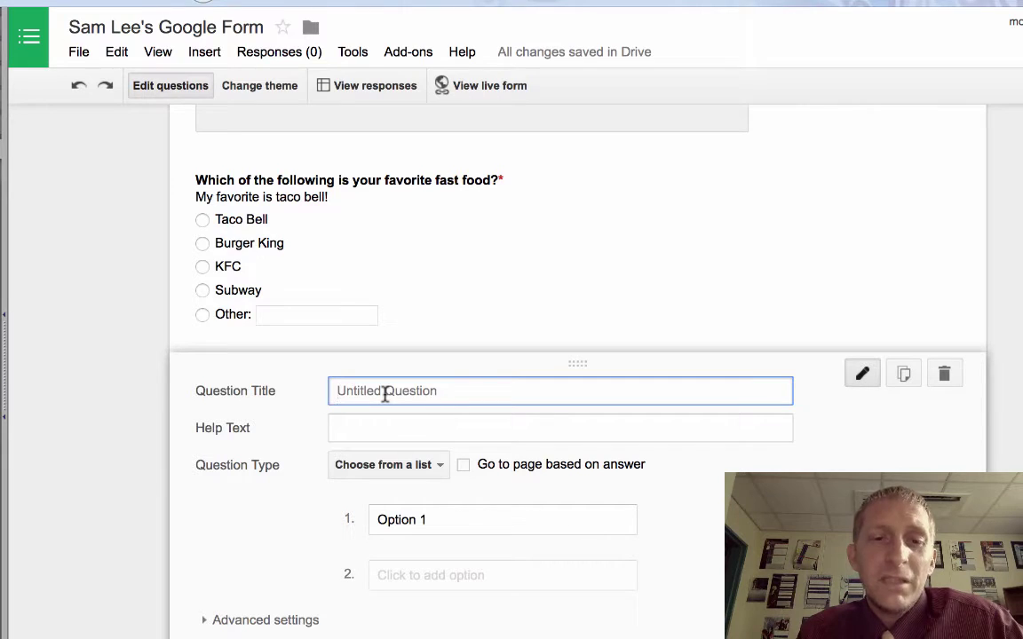
pyautogui.write('How man')
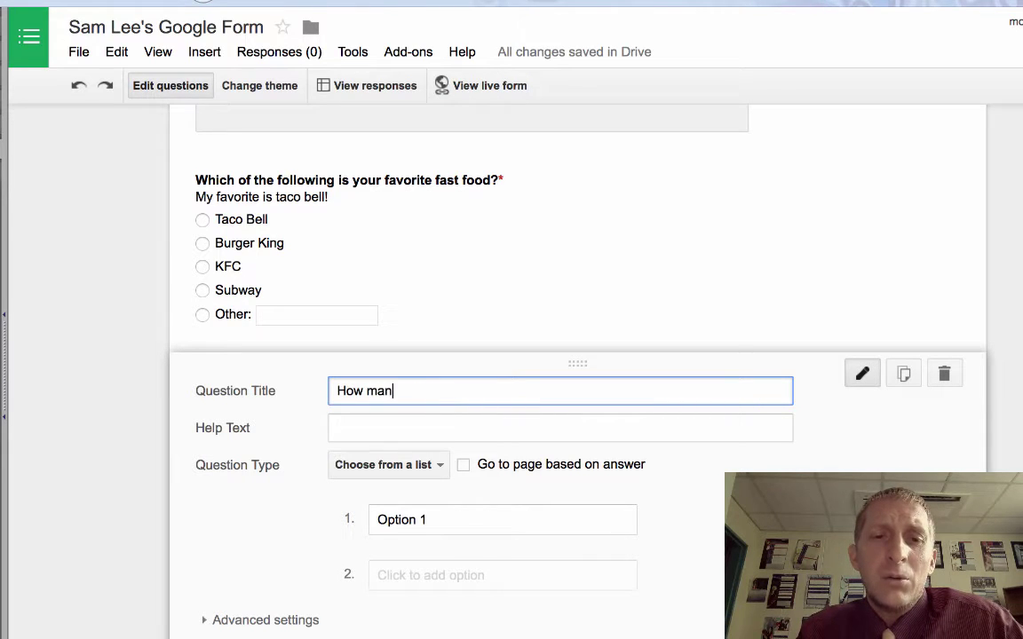
pyautogui.write('y years have')
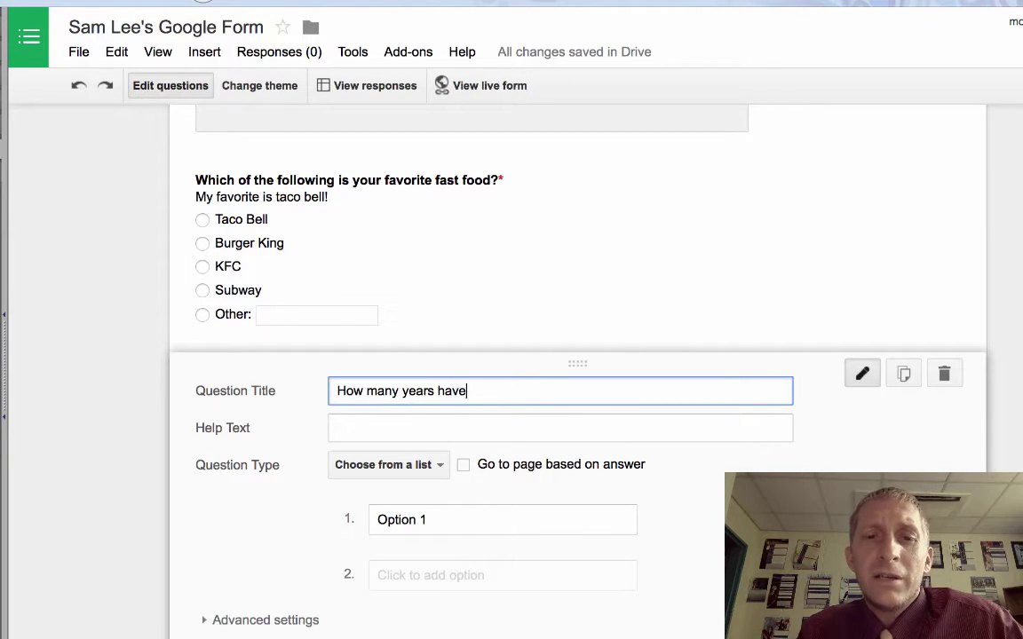
pyautogui.write(' you been ')
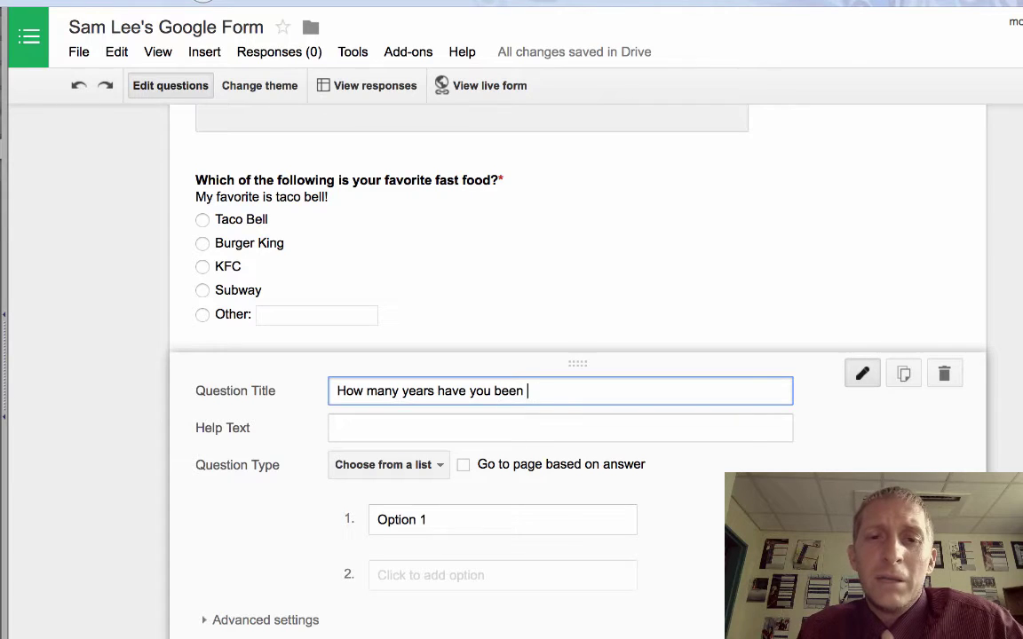
pyautogui.write('at this school?')
# - Set the school years question's help text to "I have been here six years"
pyautogui.press('Tab')
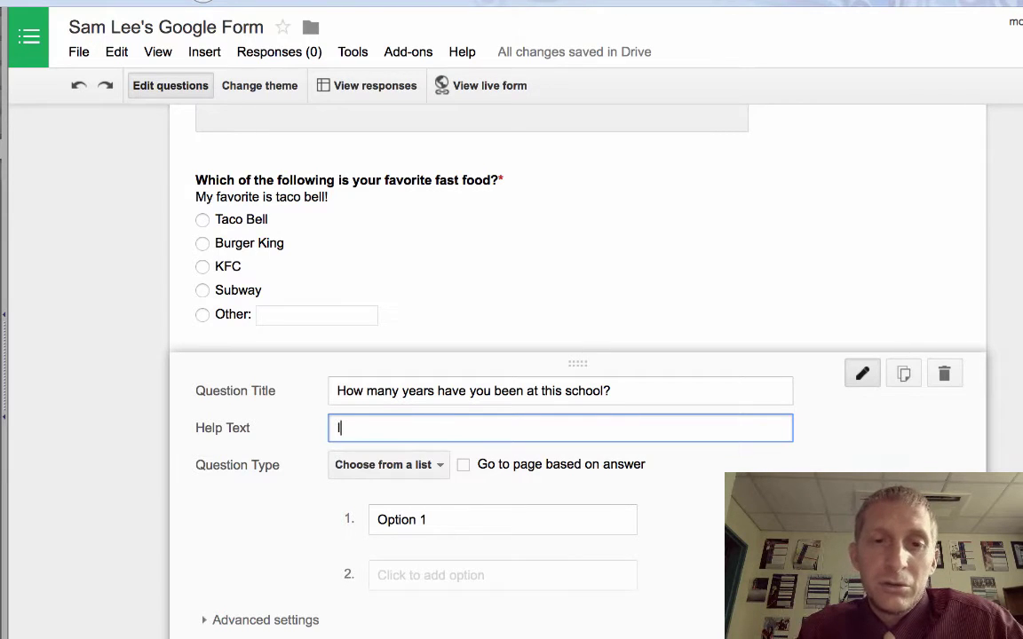
pyautogui.write('I have been he')
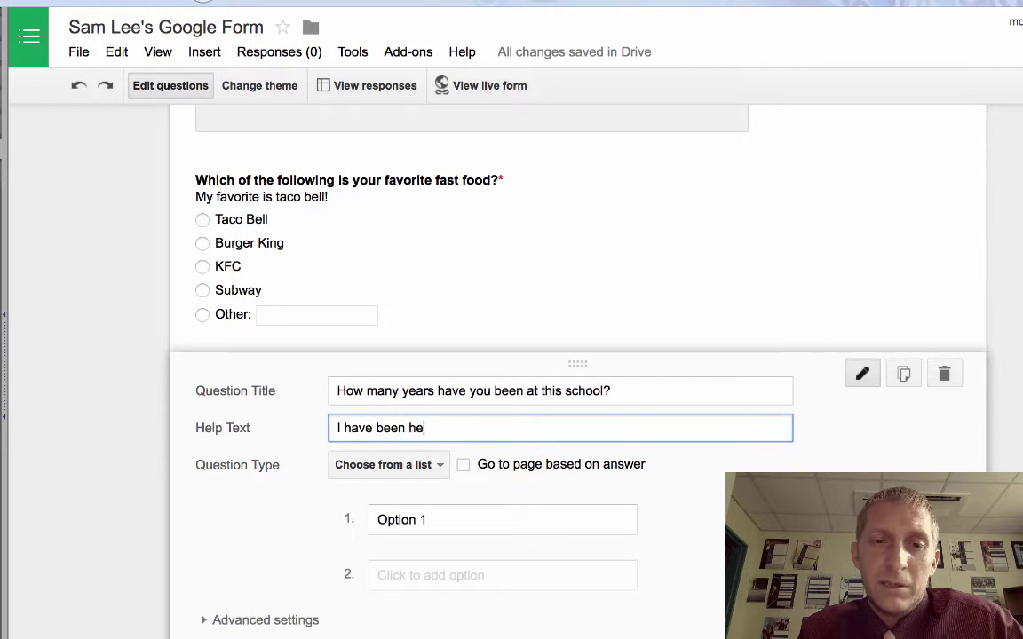
pyautogui.write('re six years')
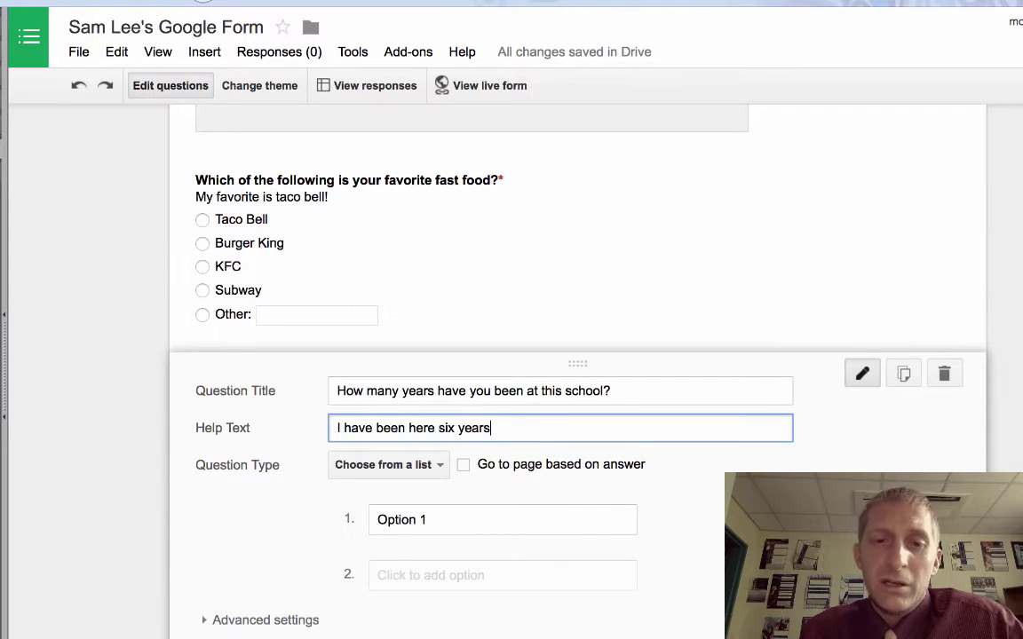
# - Enter the numbers 1, 2, 3, 4, 5 and 6 as list options of the school years question
pyautogui.click(437, 522)
pyautogui.write('1')
pyautogui.click(427, 573)
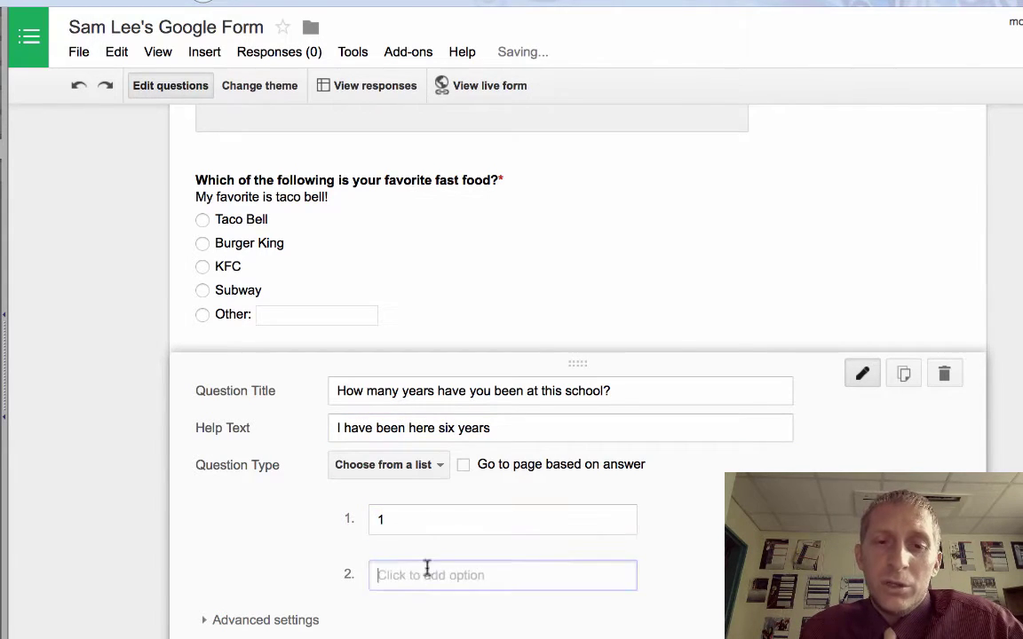
pyautogui.write('2')
pyautogui.click(422, 610)
pyautogui.write('3')
pyautogui.press('Return')
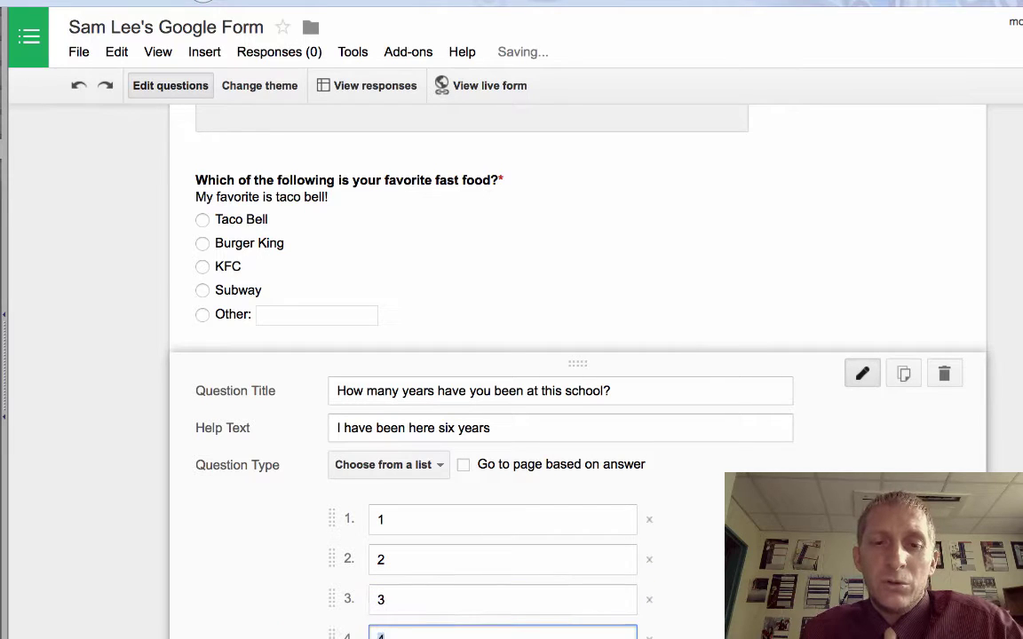
pyautogui.press('Return')
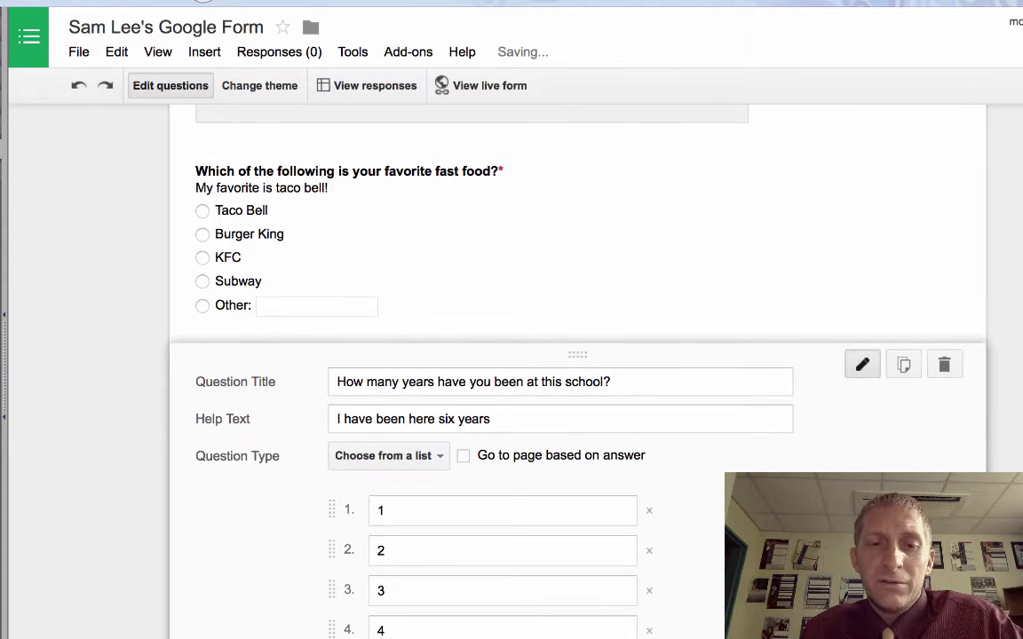
pyautogui.scroll(-5, 411, 566)
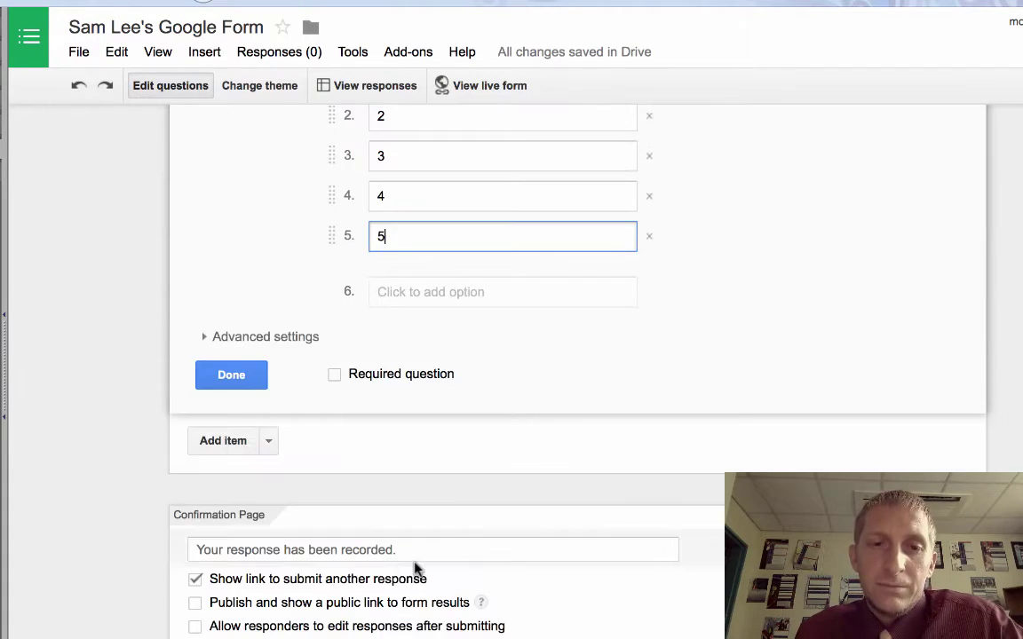
pyautogui.click(418, 293)
pyautogui.write('6')
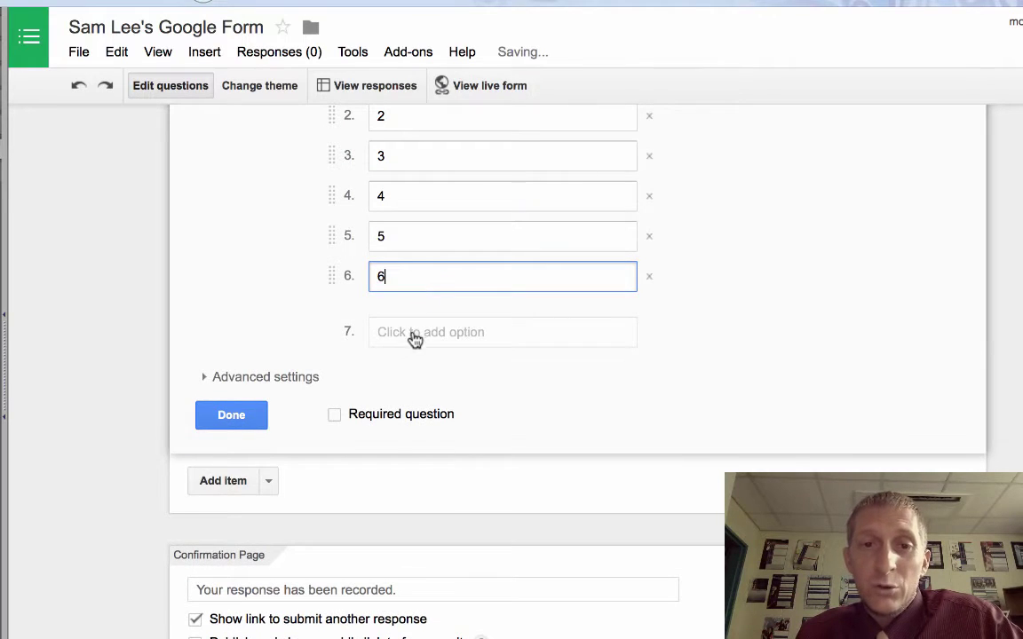
# - Add a seventh list option "More than 6" to the school years question and make the question required
pyautogui.click(413, 336)
pyautogui.write('Mo')
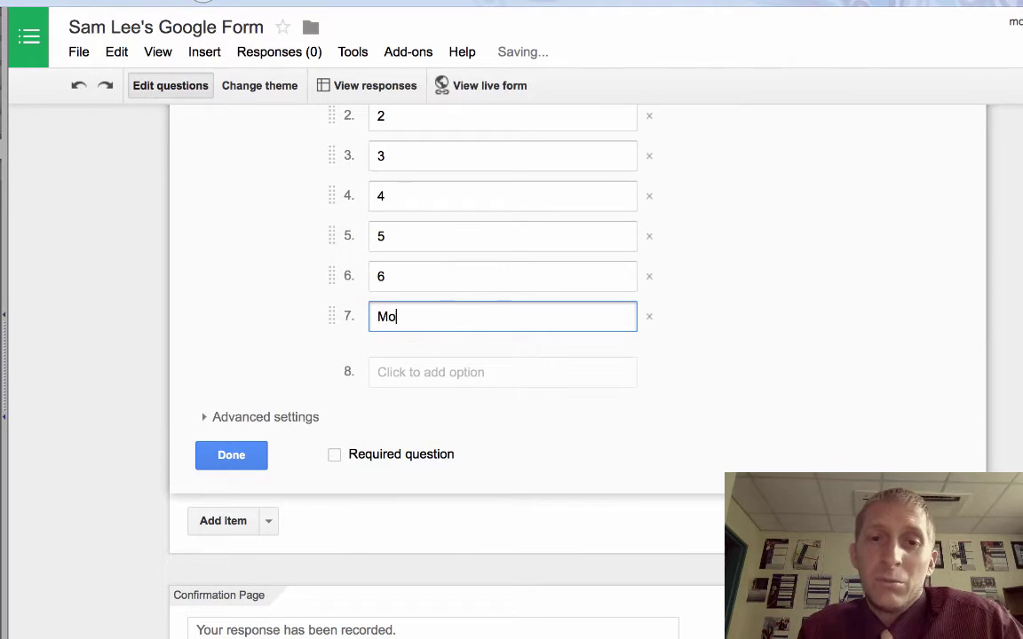
pyautogui.write('re than ')
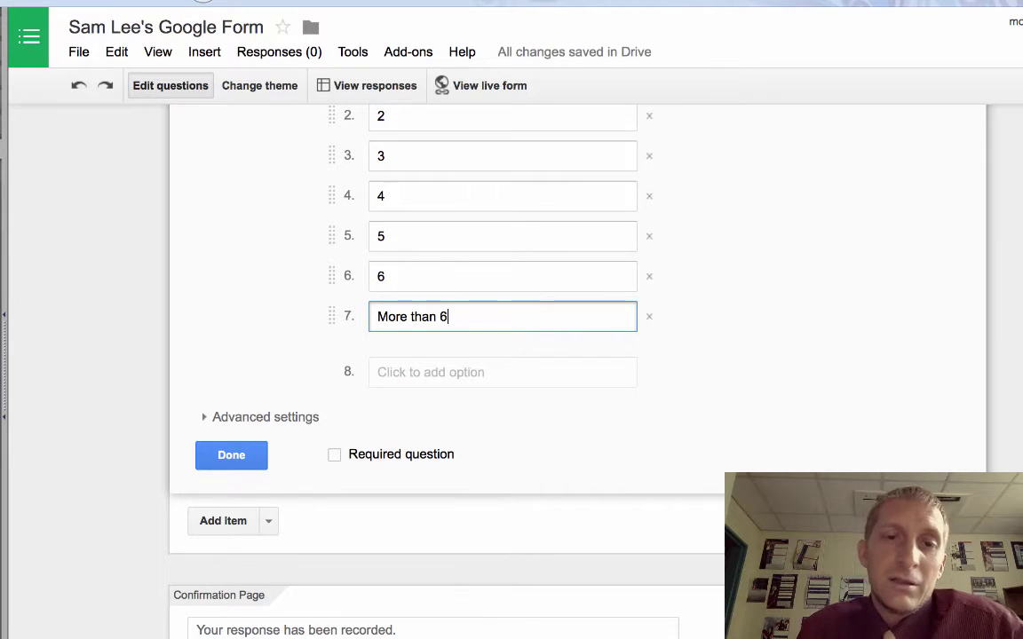
pyautogui.write('6')
pyautogui.click(335, 456)
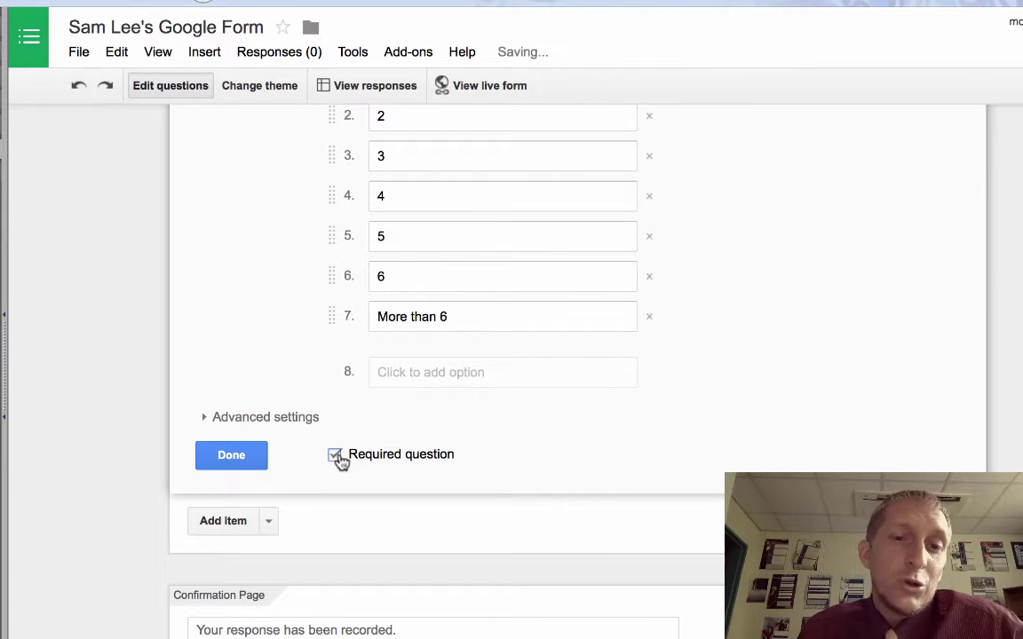
# - Finish the school years question and add a text question titled "Who is your favorite NBA basketball team?"
pyautogui.click(249, 454)
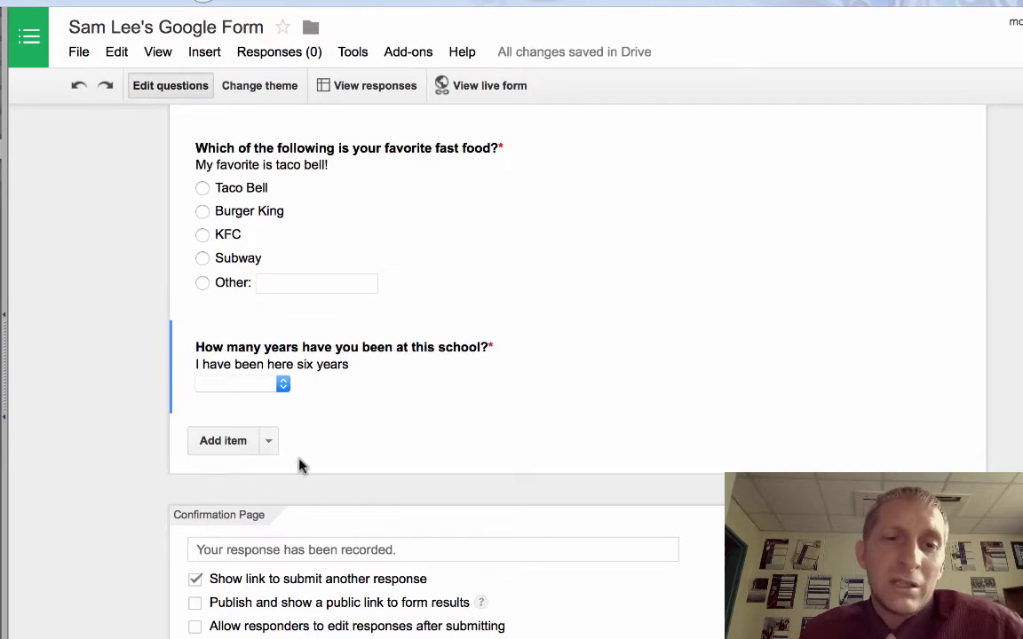
pyautogui.click(268, 441)
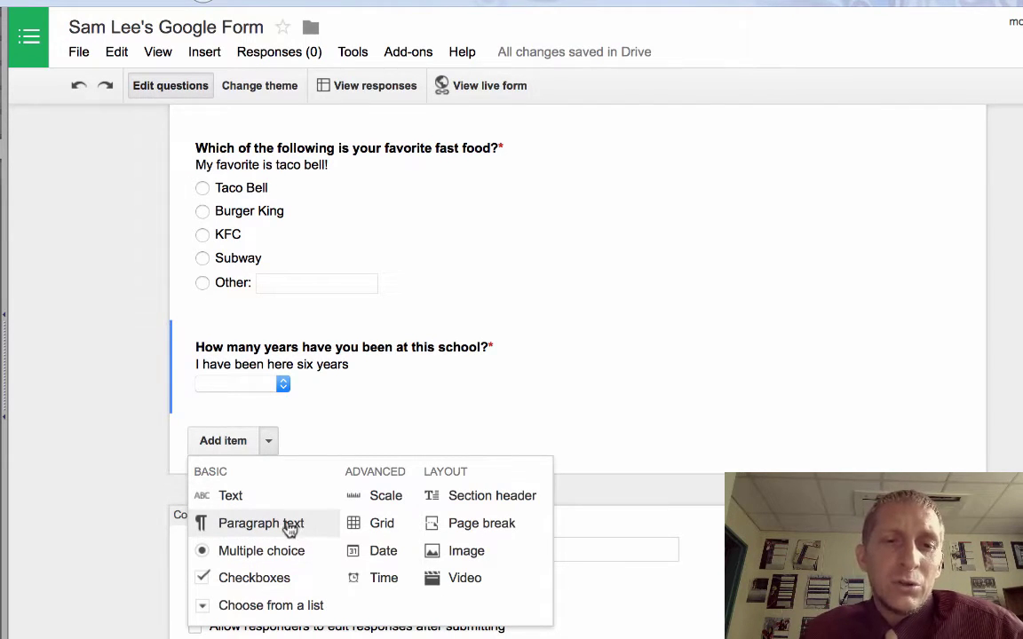
pyautogui.click(231, 496)
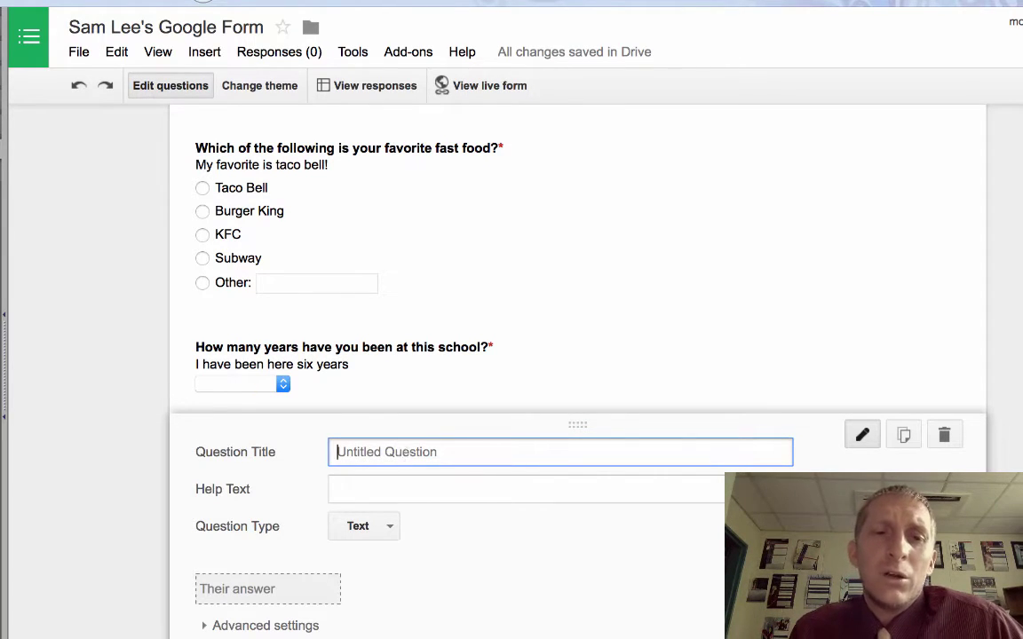
pyautogui.write('Who is your favorite')
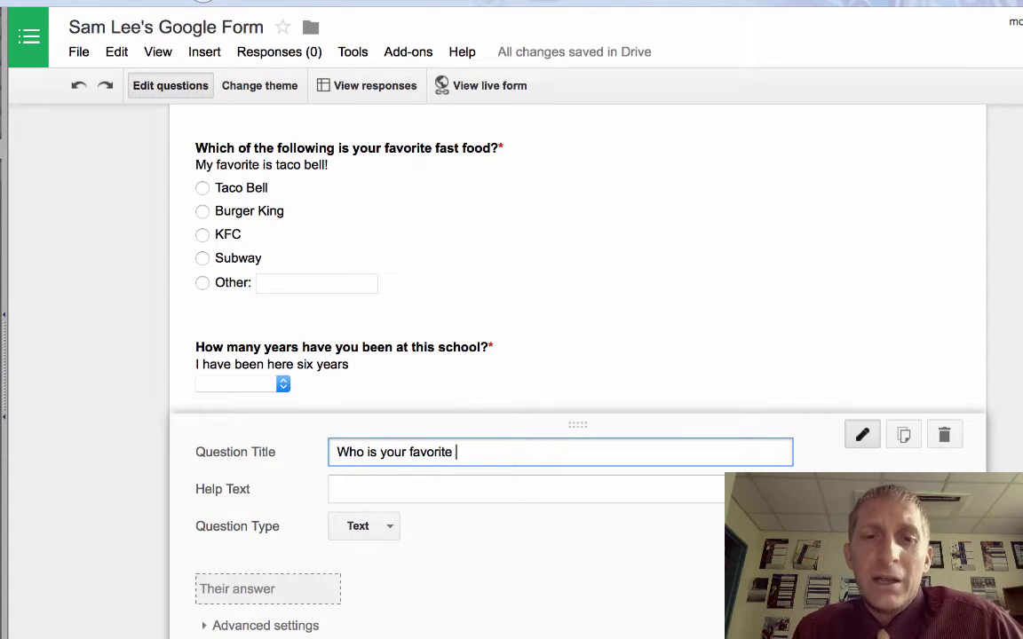
pyautogui.write(' NBA basketb')
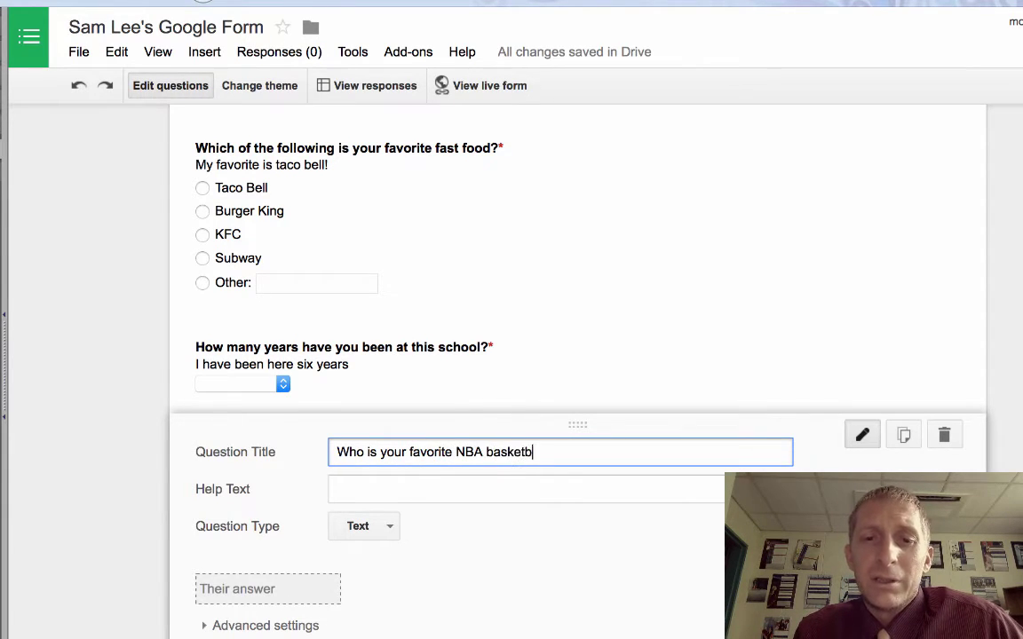
pyautogui.write('all team?')
pyautogui.press('Tab')
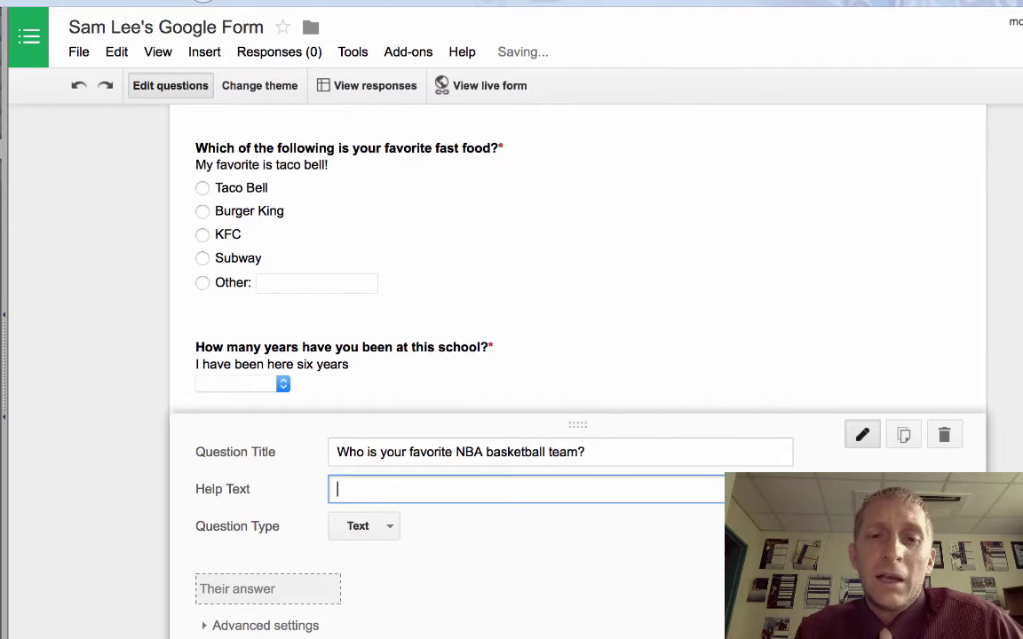
# - Change the basketball question's title to "Who is your favorite NBA basketball team (if any)?"
pyautogui.hotkey('shift', 'Tab')
pyautogui.press('Tab')
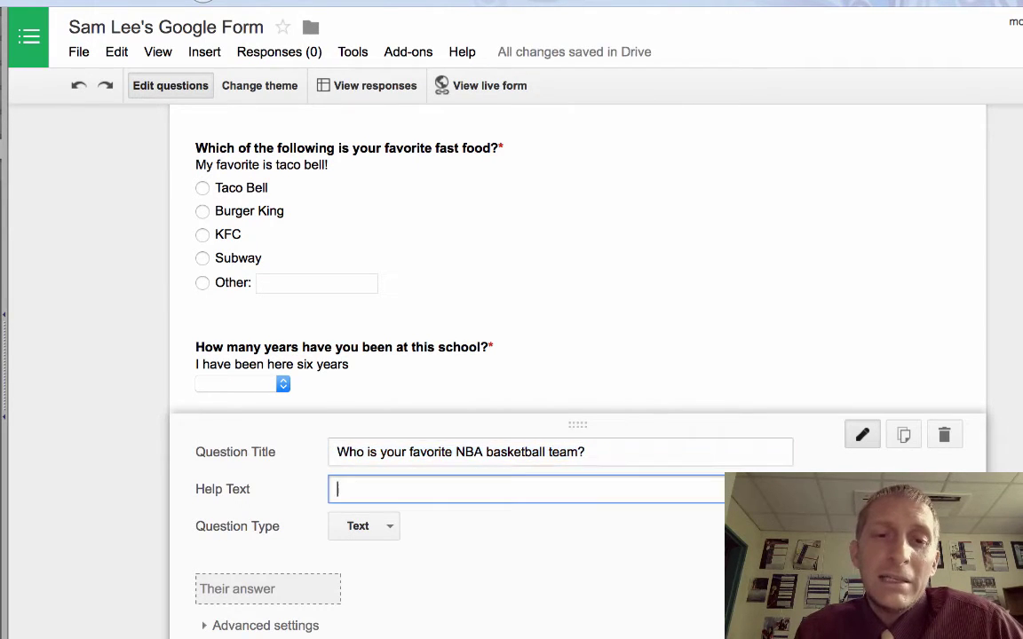
pyautogui.hotkey('shift', 'Tab')
pyautogui.press('Right')
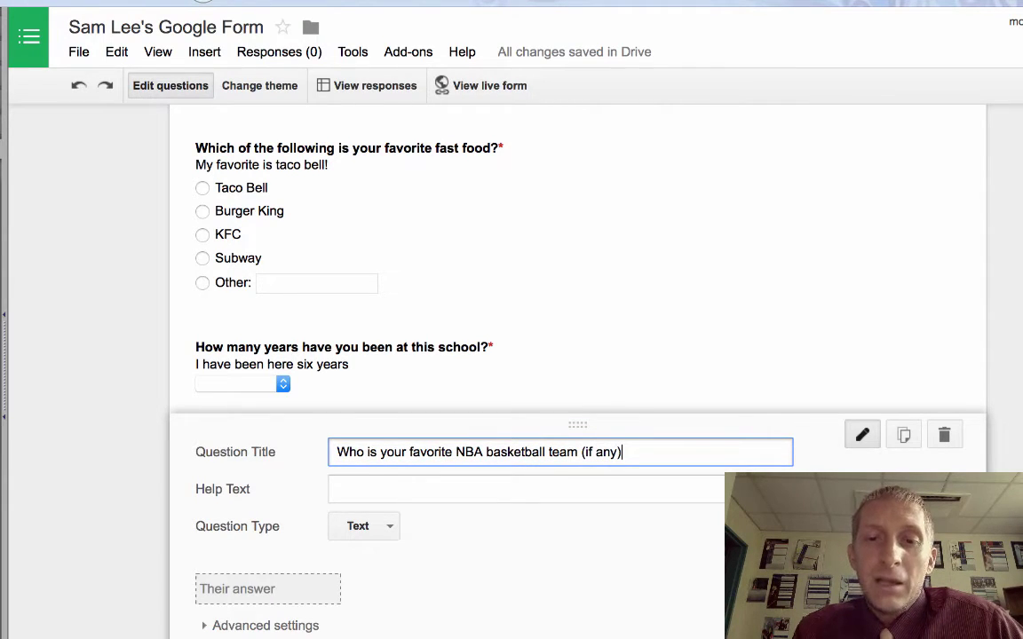
pyautogui.press('Tab')
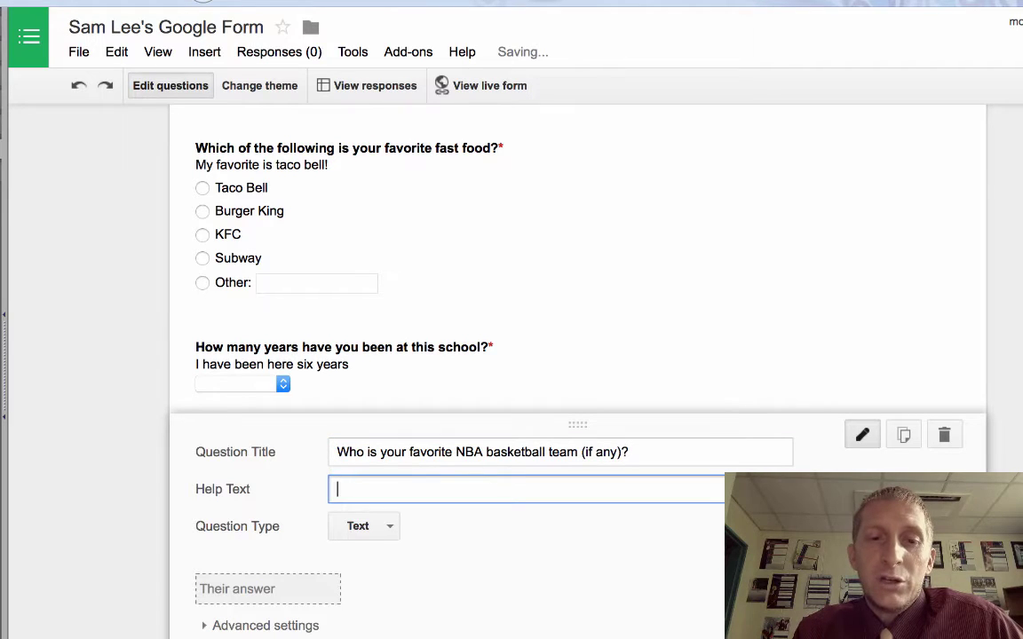
# - Set the basketball question's help text to "Go Dallas Mavericks!" and finish the question without making it required
pyautogui.write('Go Dallas M')
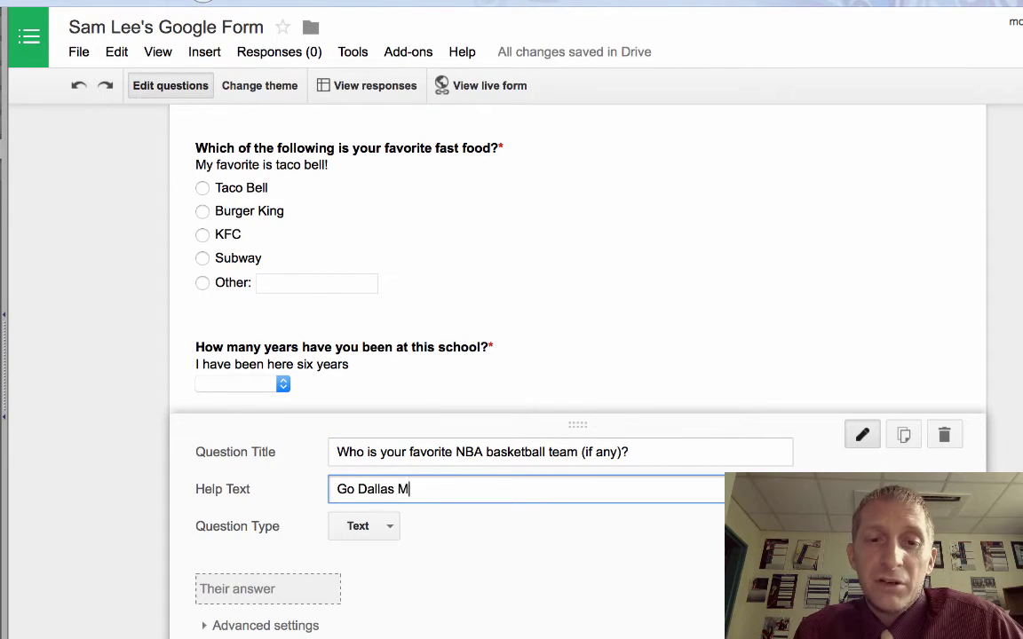
pyautogui.write('averick')
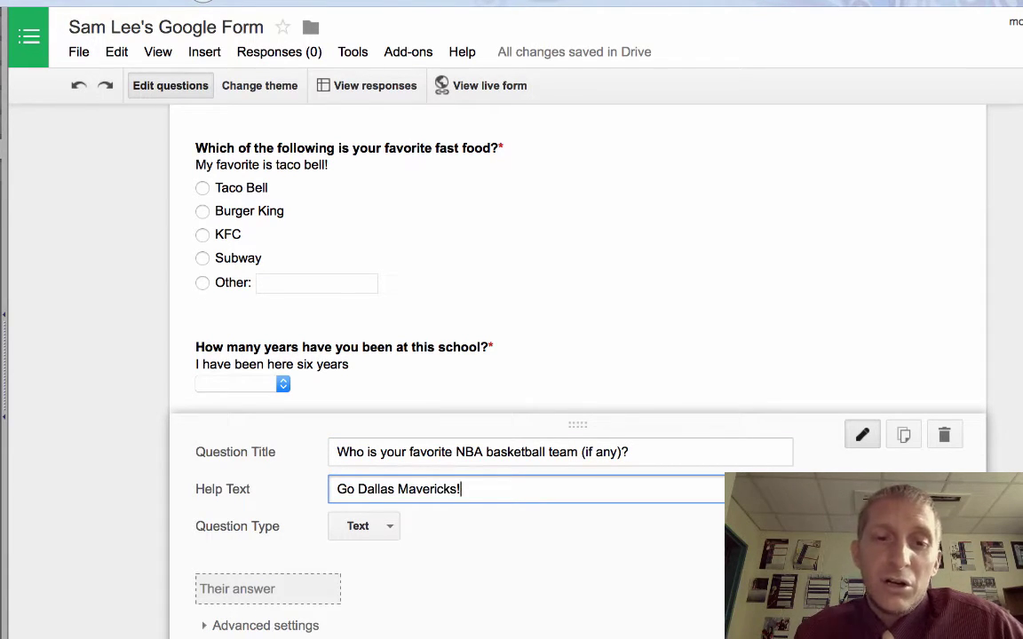
pyautogui.write('s!')
pyautogui.scroll(-3, 411, 530)
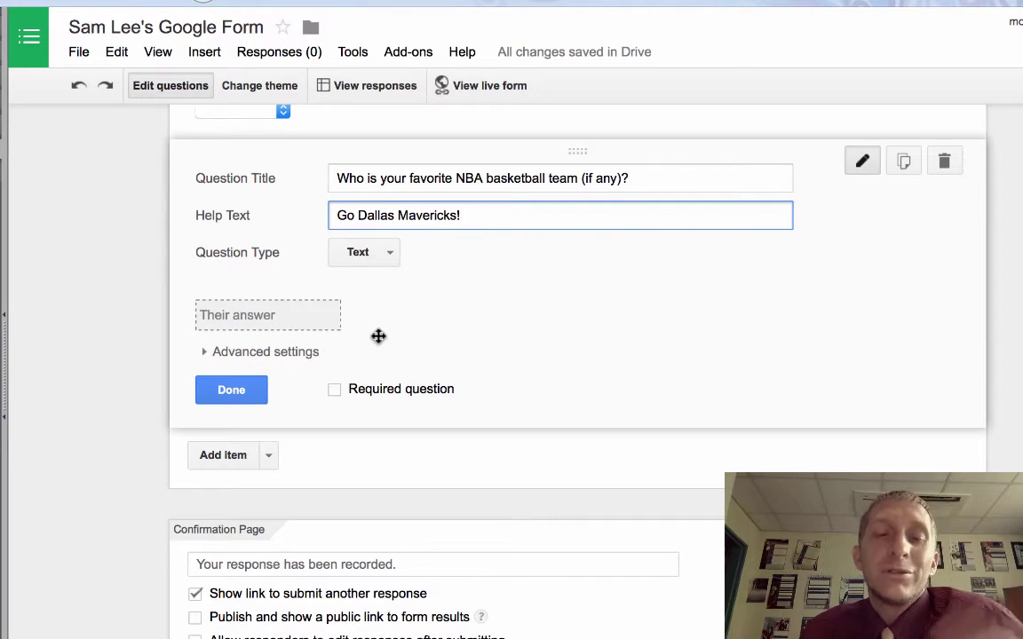
pyautogui.click(244, 391)
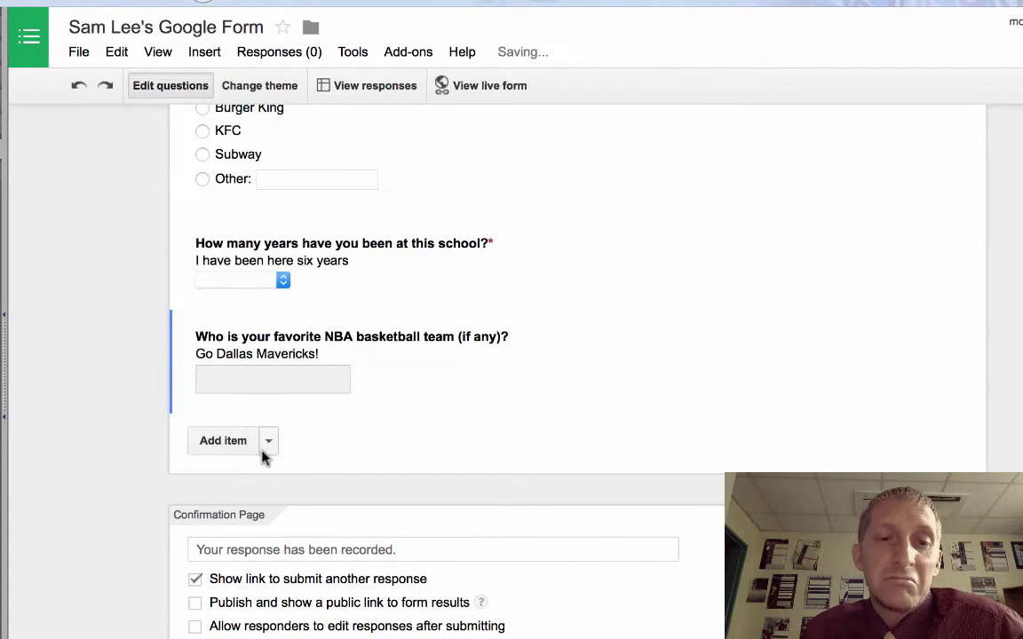
# - Add a checkboxes question titled "Which continents have you traveled to?"
pyautogui.click(267, 442)
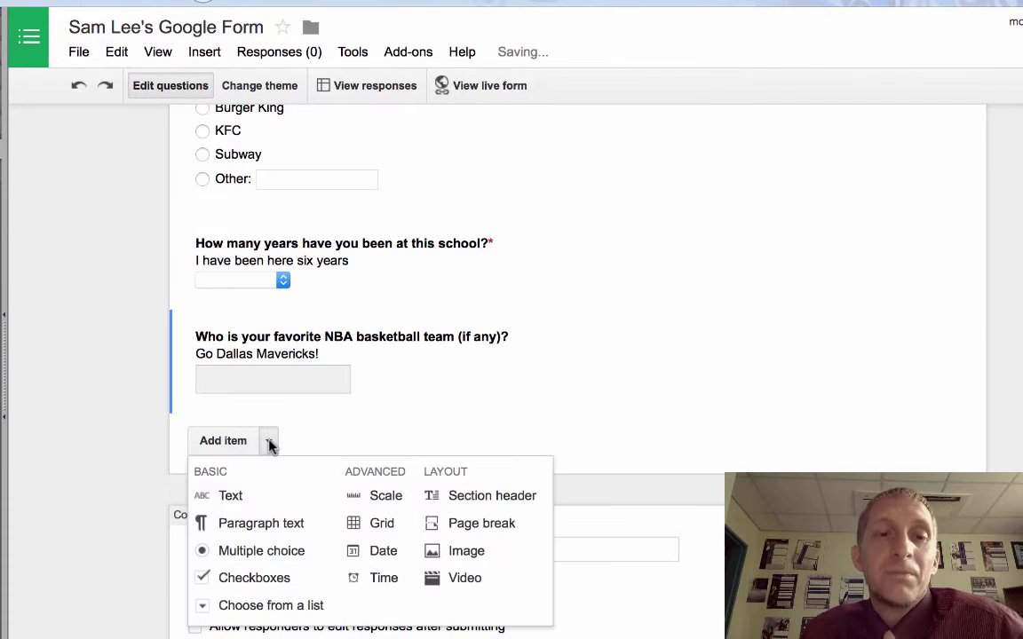
pyautogui.click(302, 583)
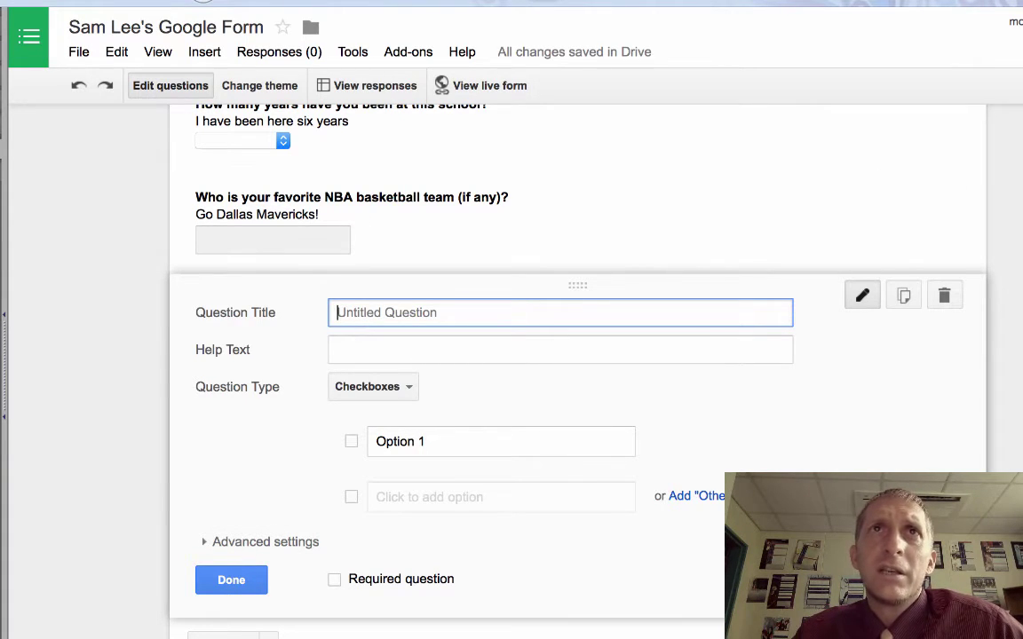
pyautogui.press('super+Tab')
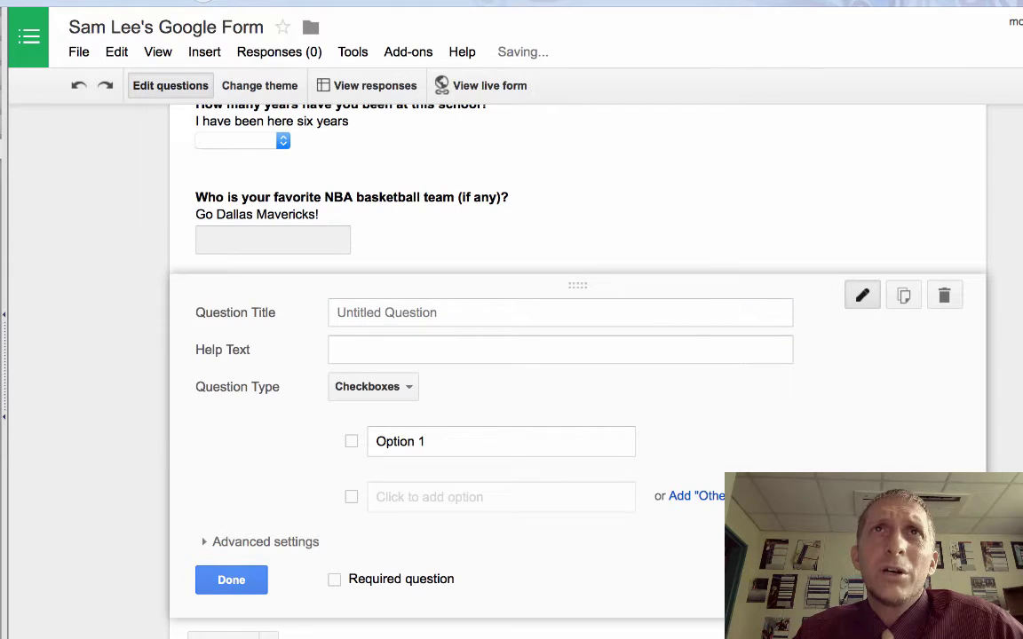
pyautogui.click(379, 311)
pyautogui.write('Which continents have you traveled to?')
# - Set the continents question's help text to "I have been to all except Antarctica"
pyautogui.click(379, 351)
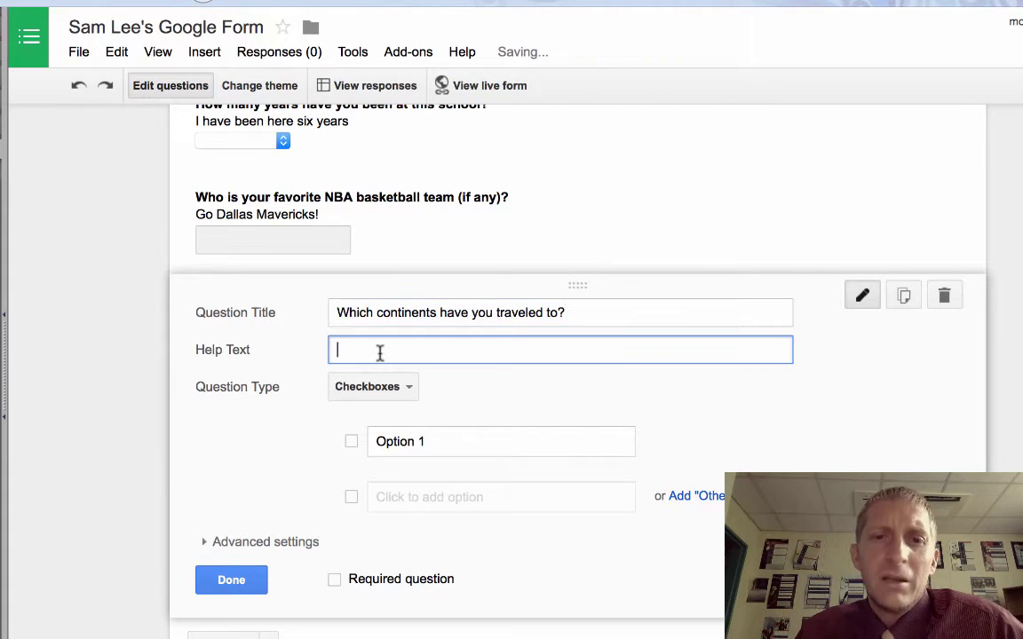
pyautogui.write('I have ')
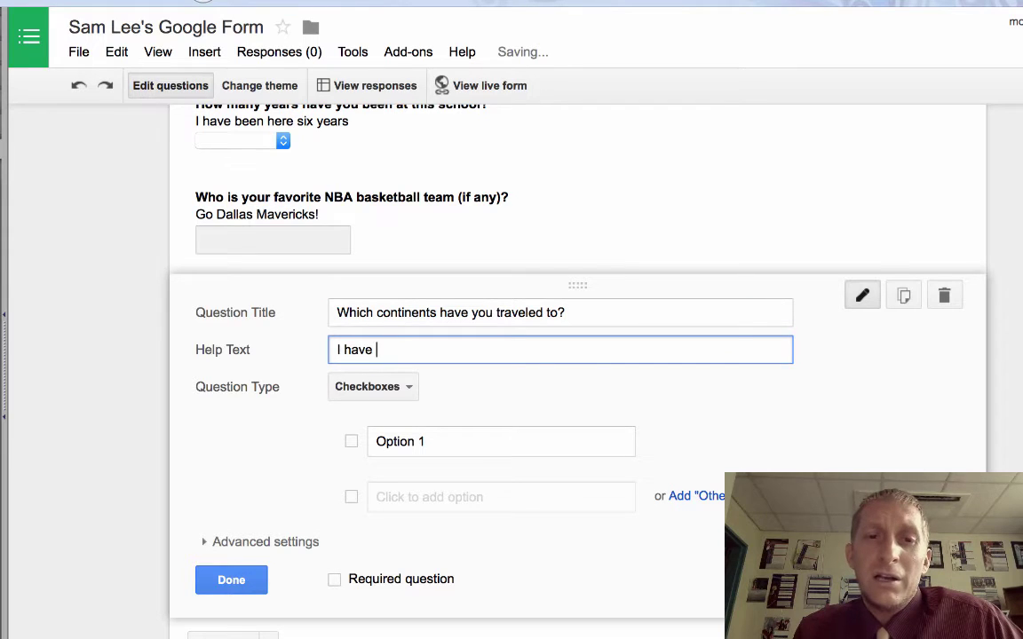
pyautogui.write('been to all except A')
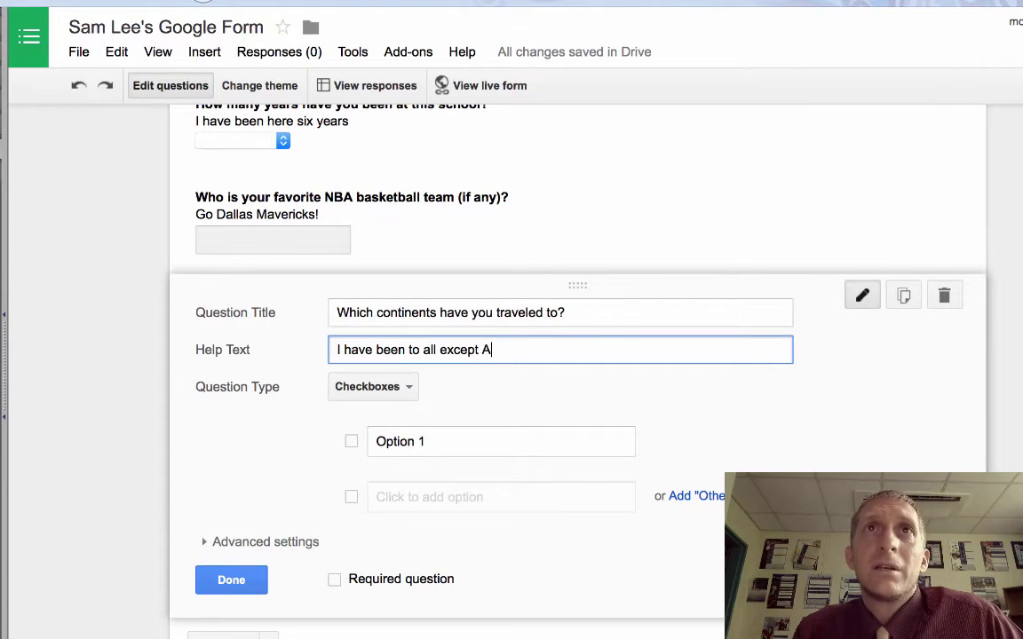
pyautogui.write('ntarc')
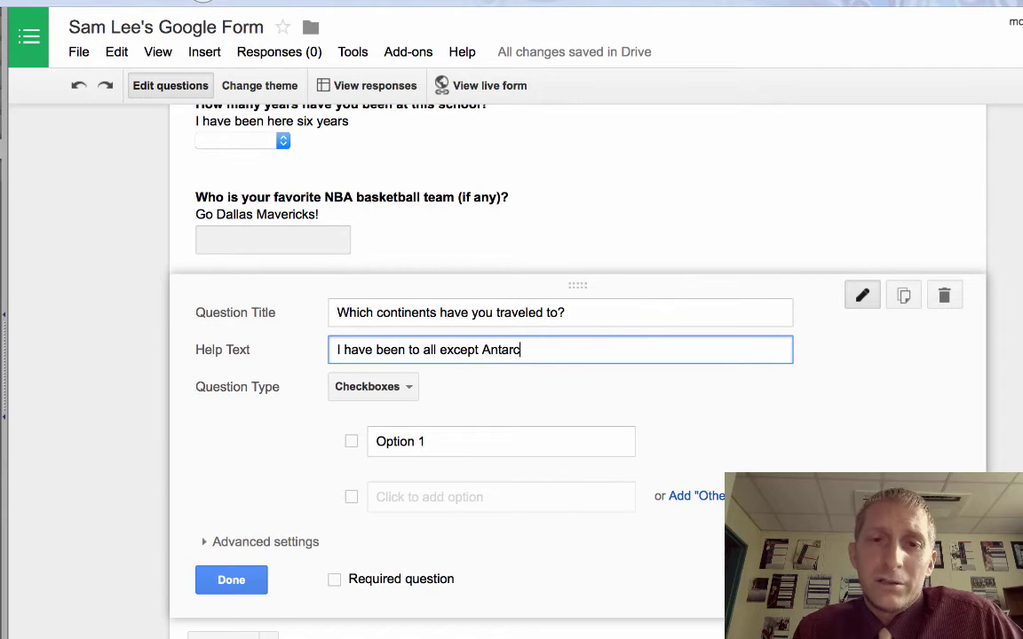
pyautogui.write('itica')
# - Enter "Asia" and "Africa" as the first two checkbox options of the continents question
pyautogui.click(399, 435)
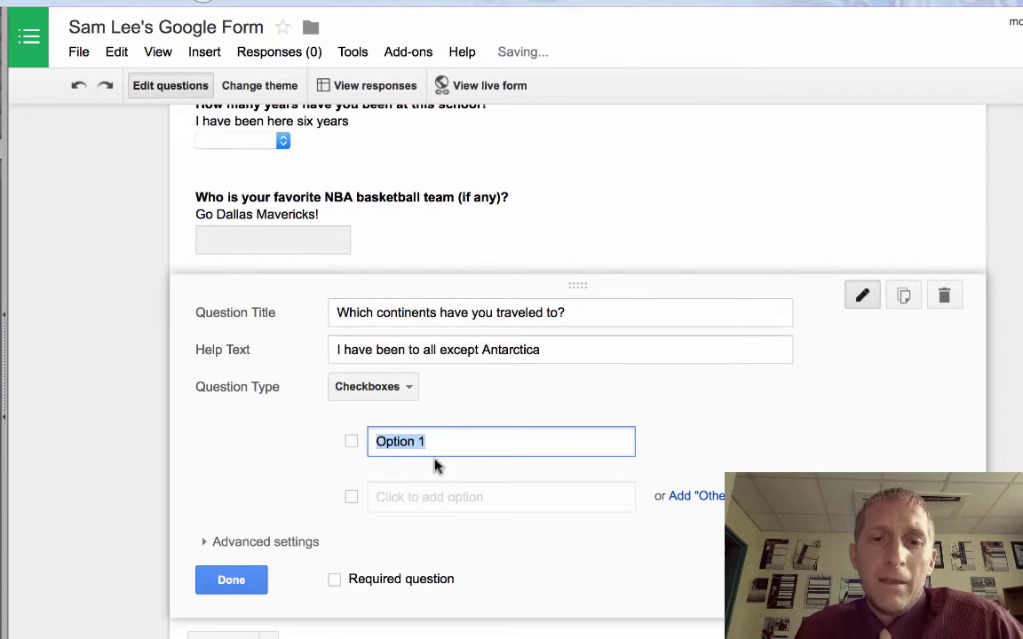
pyautogui.write('Asisa')
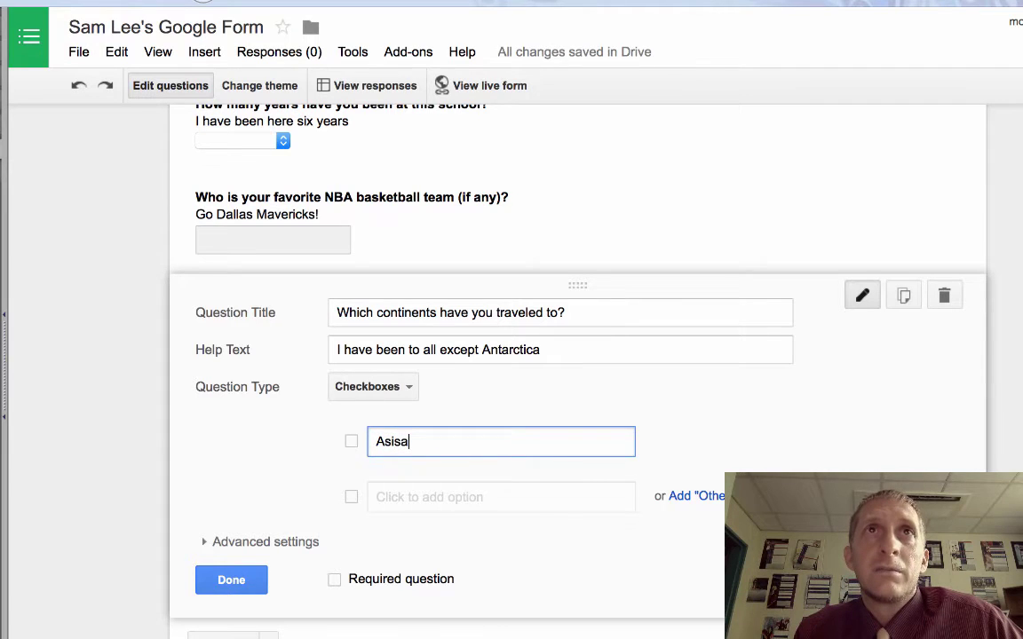
pyautogui.press('BackSpace')
pyautogui.press('Tab')
pyautogui.write('A')
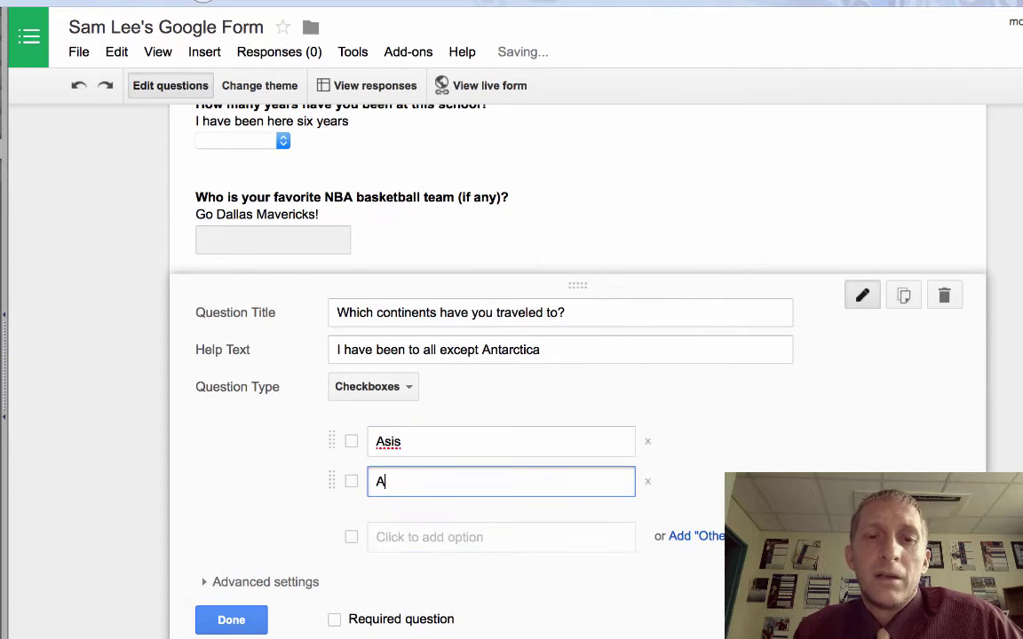
pyautogui.hotkey('shift', 'Tab')
pyautogui.hotkey('shift', 'Tab')
pyautogui.write('Asia')
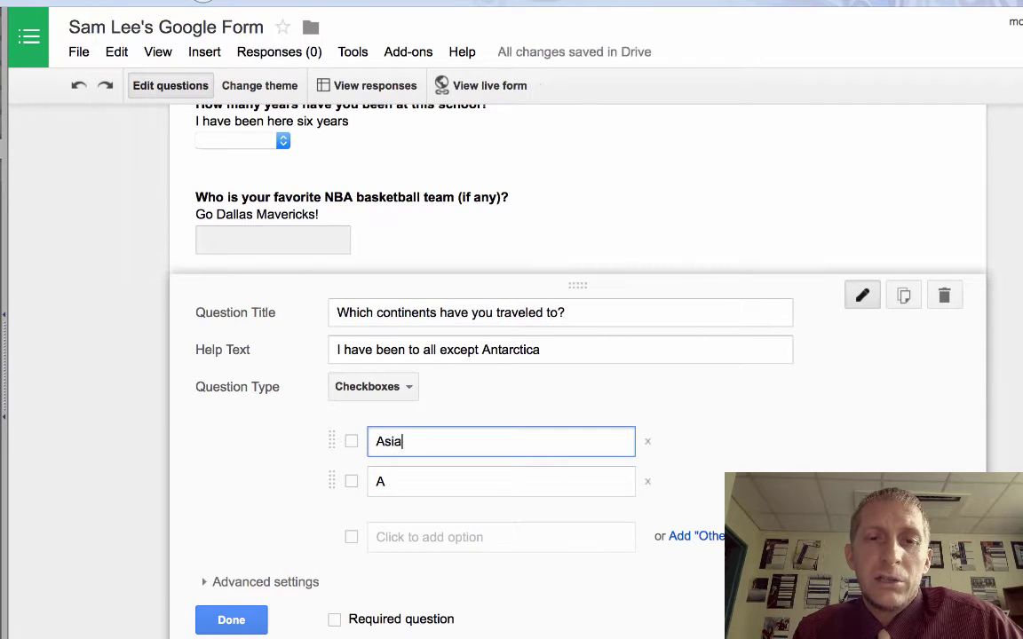
pyautogui.press('Tab')
pyautogui.press('Tab')
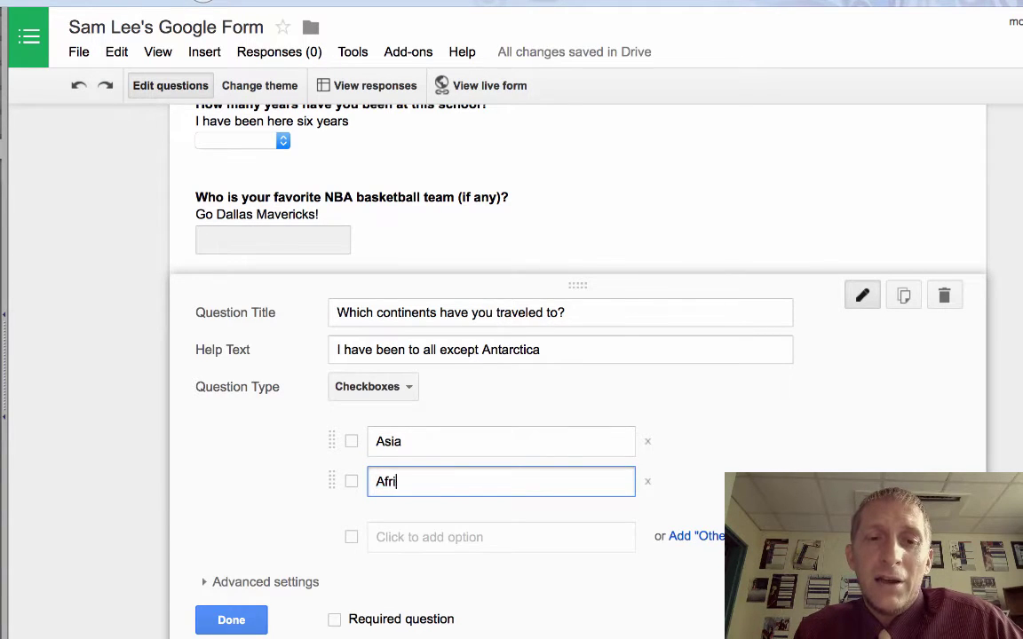
pyautogui.write('Africa')
# - Add "North America" as the third checkbox option, then make the continents question required and finish it
pyautogui.press('Tab')
pyautogui.press('Tab')
pyautogui.write('N')
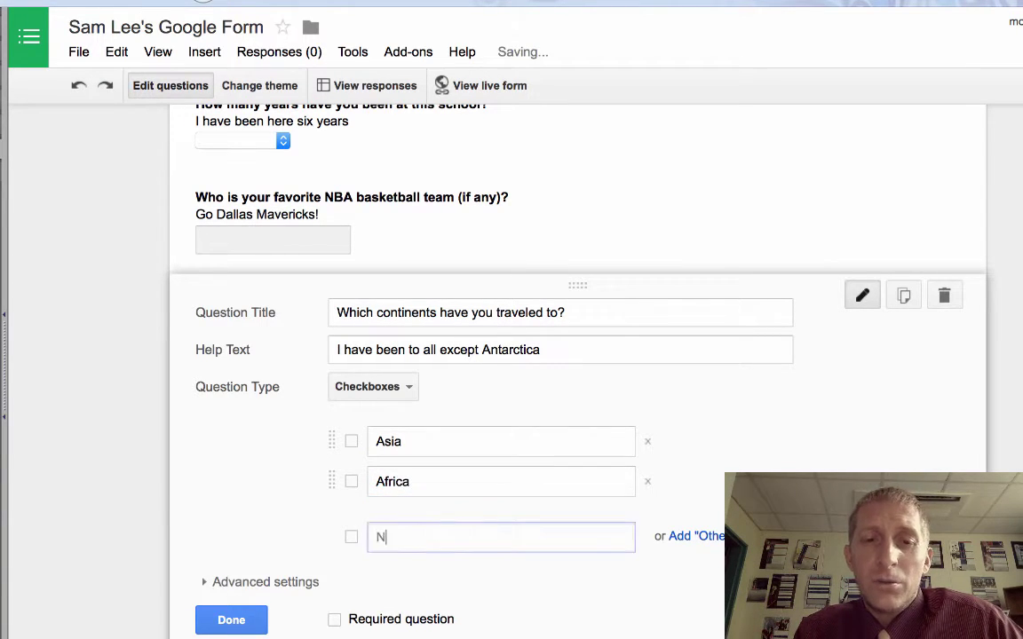
pyautogui.write('orth America')
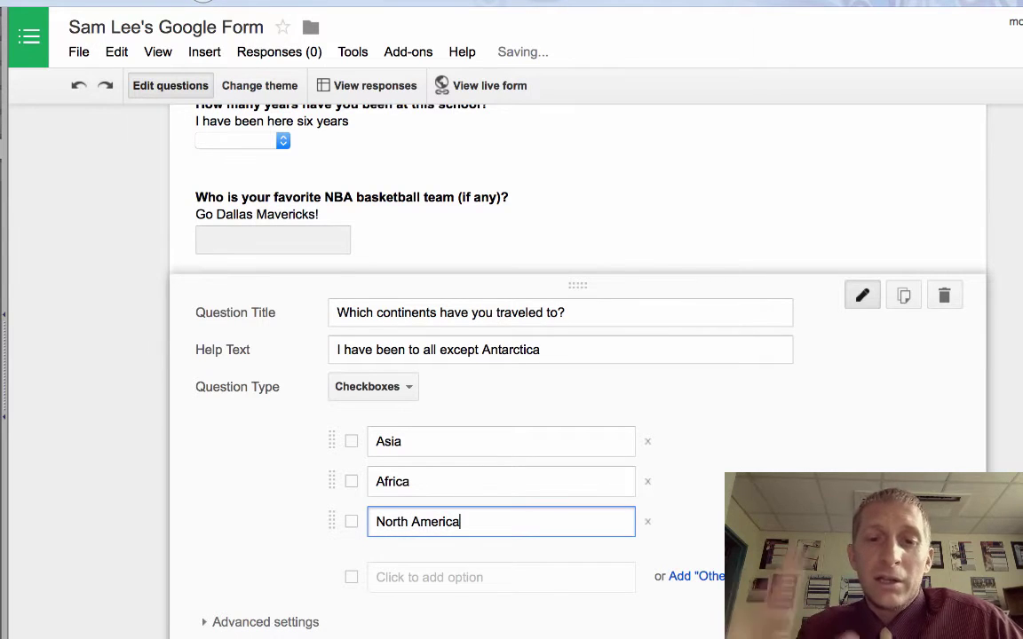
pyautogui.press('Tab')
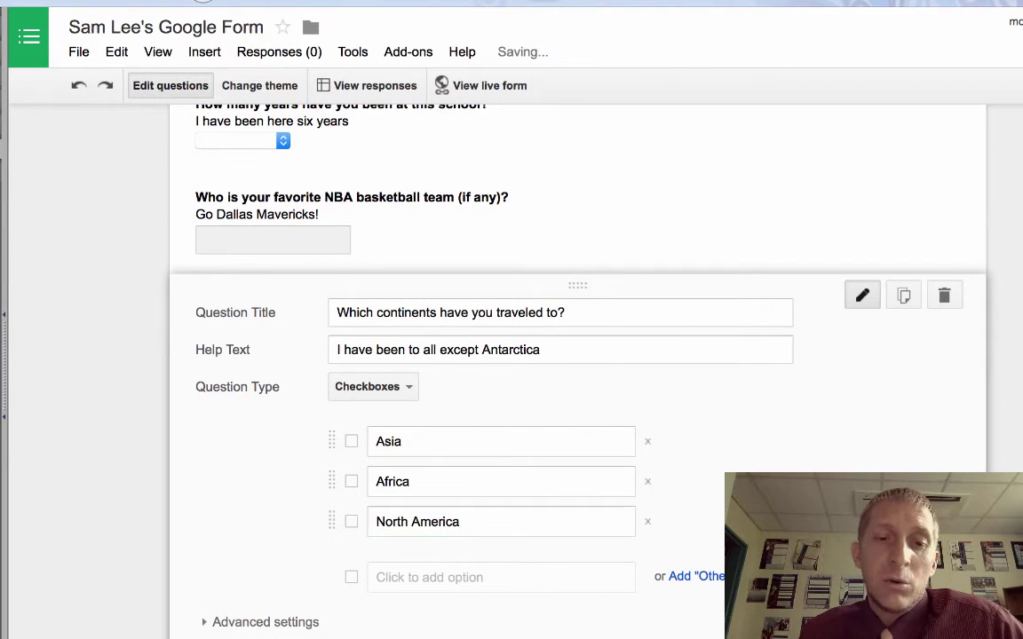
pyautogui.click(227, 638)
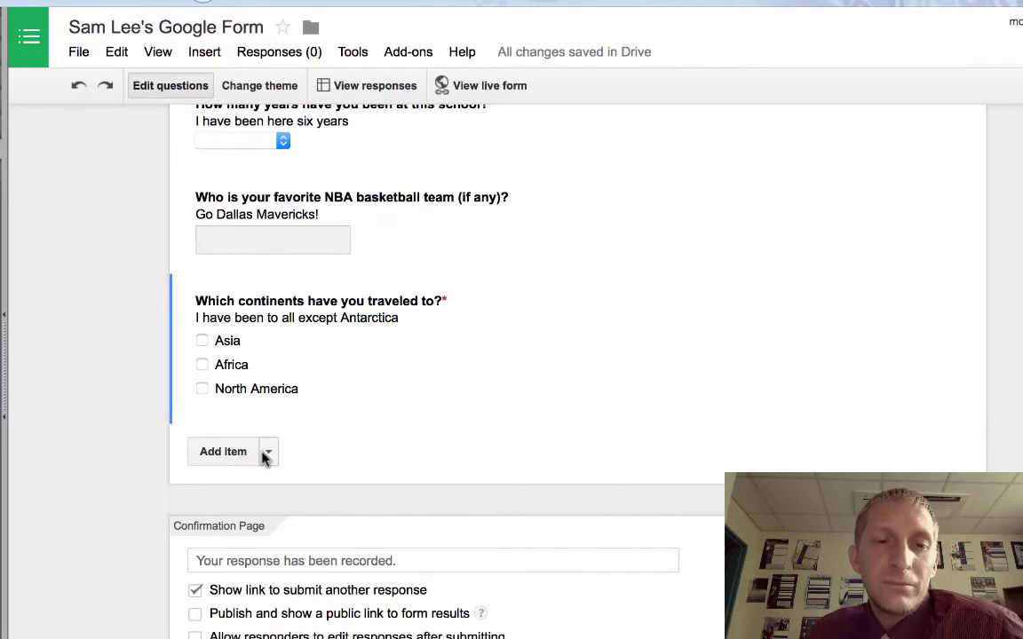
# - Add a scale question titled "How often do you ride the subway?" with the help text "I ride sometimes"
pyautogui.click(267, 452)
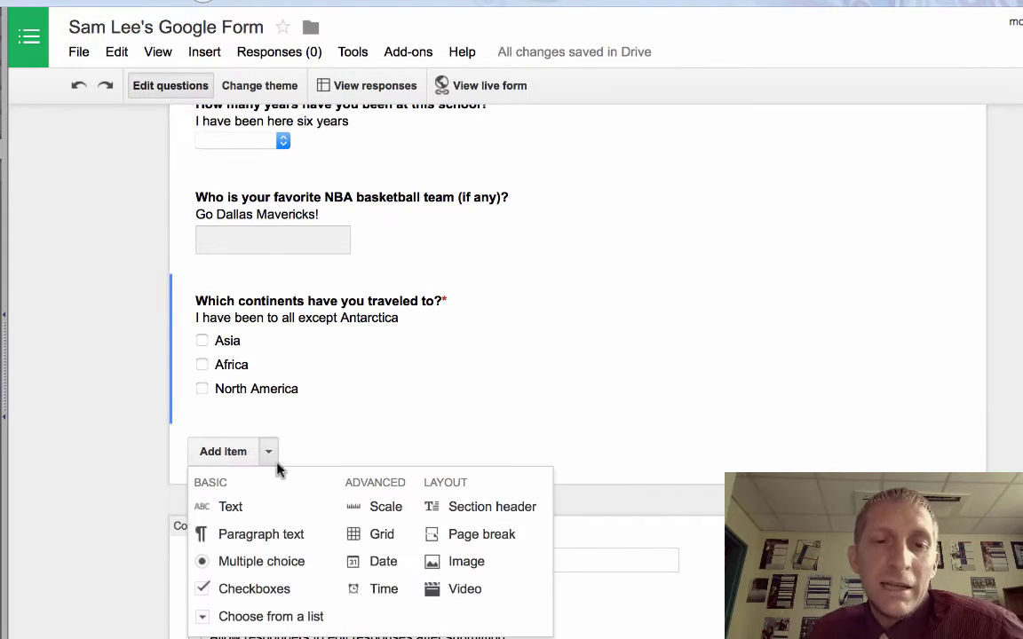
pyautogui.click(362, 509)
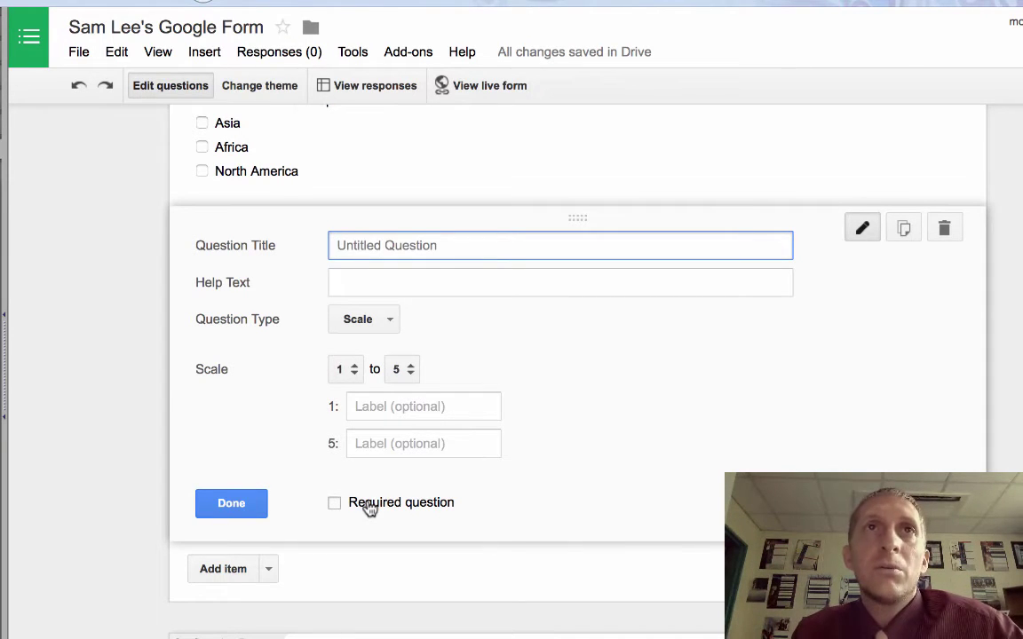
pyautogui.write('How often d')
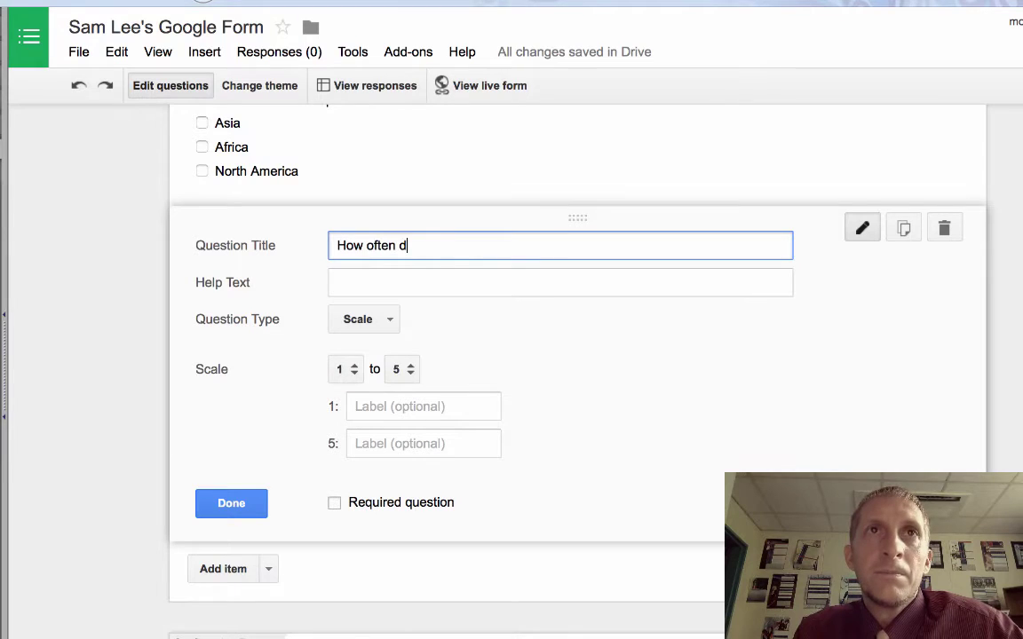
pyautogui.write('o you ride the subway')
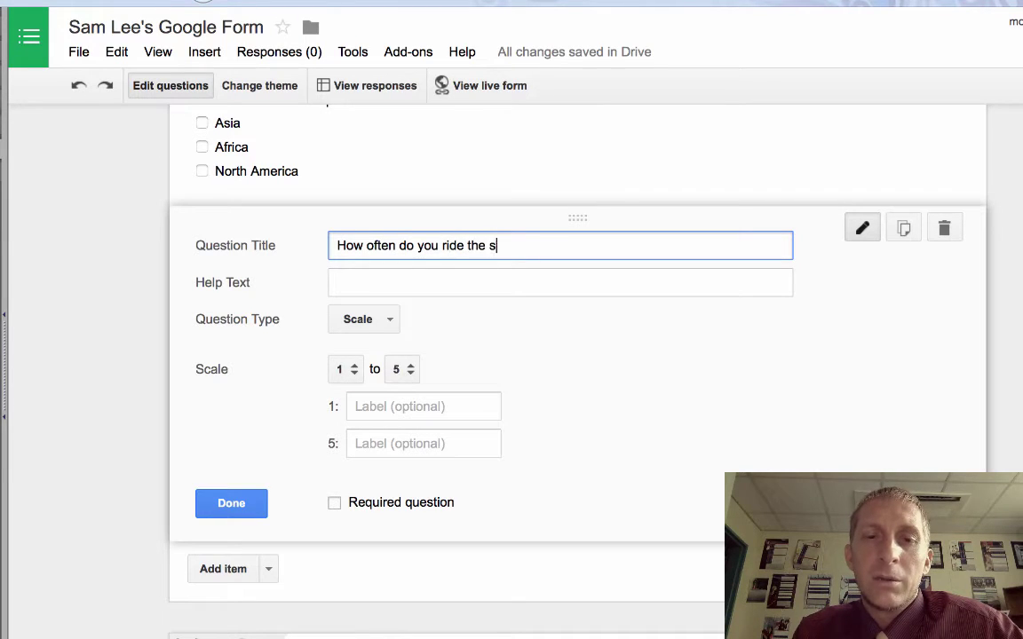
pyautogui.press('Tab')
pyautogui.hotkey('shift', 'Tab')
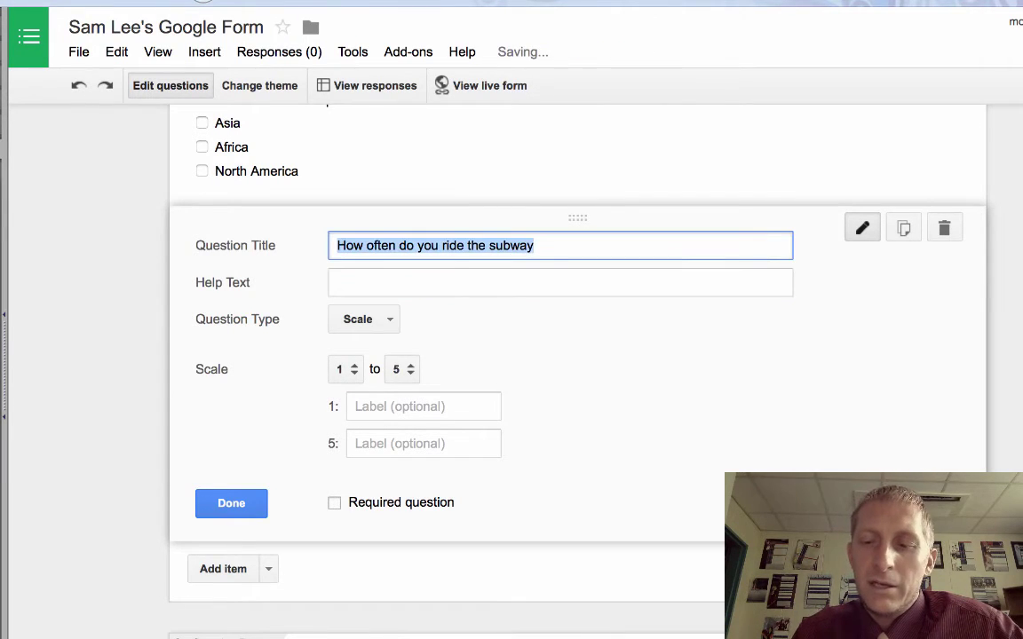
pyautogui.press('Right')
pyautogui.press('Tab')
pyautogui.hotkey('shift', 'Tab')
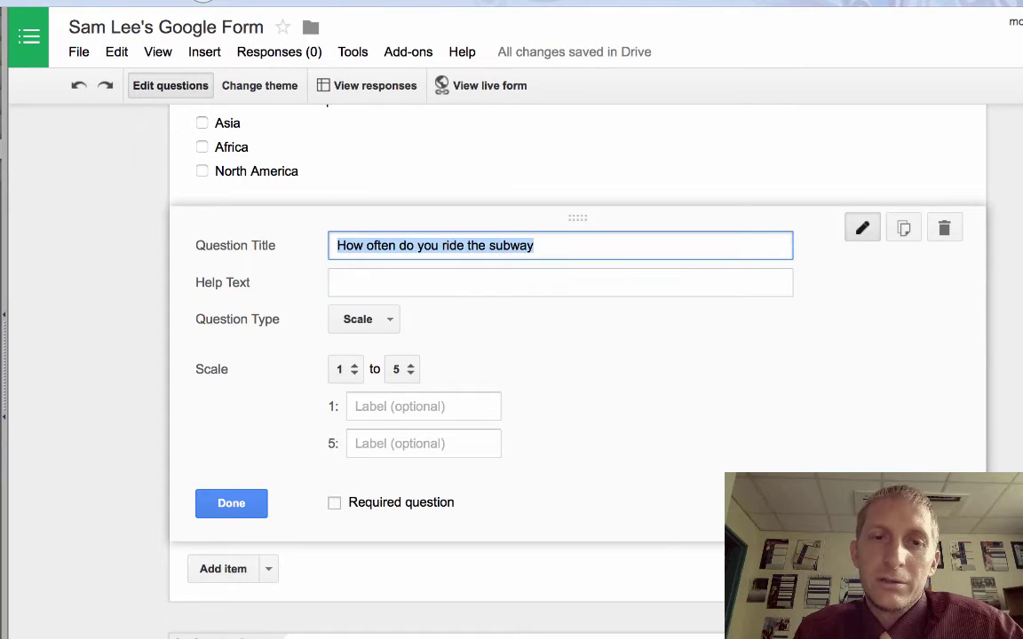
pyautogui.press('Right')
pyautogui.write('?')
pyautogui.press('Tab')
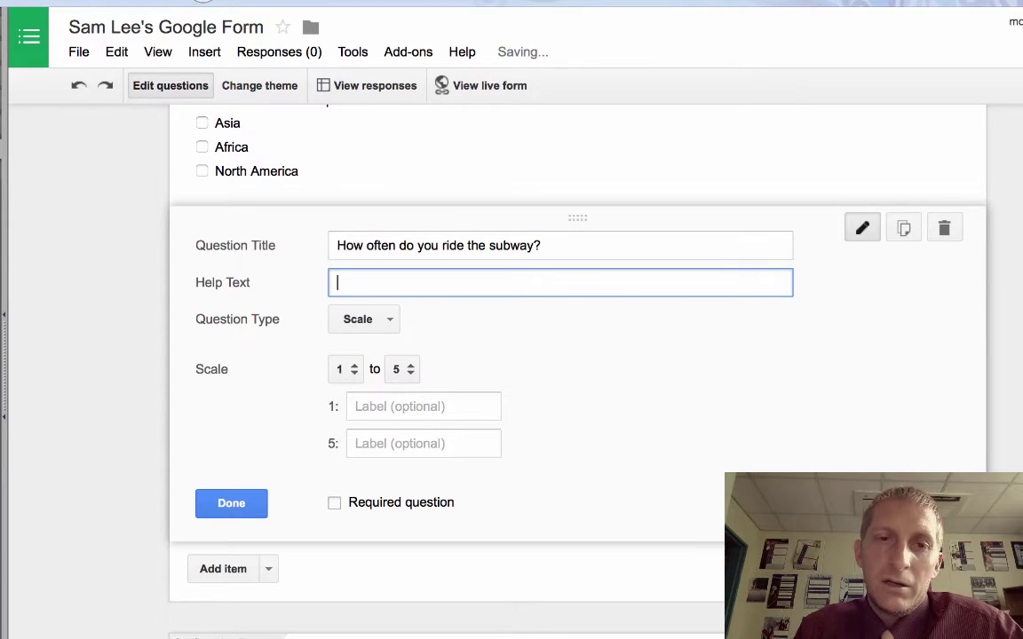
pyautogui.write('I ride sometimes')
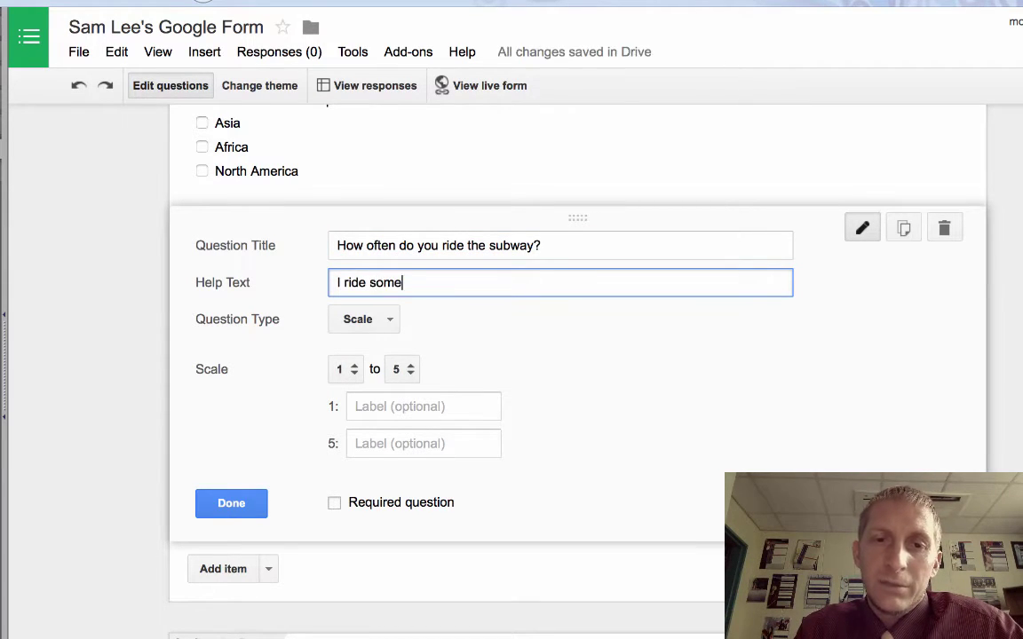
# - Label scale value 1 "Rarely" and value 5 "Everyday", then make the subway question required and finish it
pyautogui.click(381, 407)
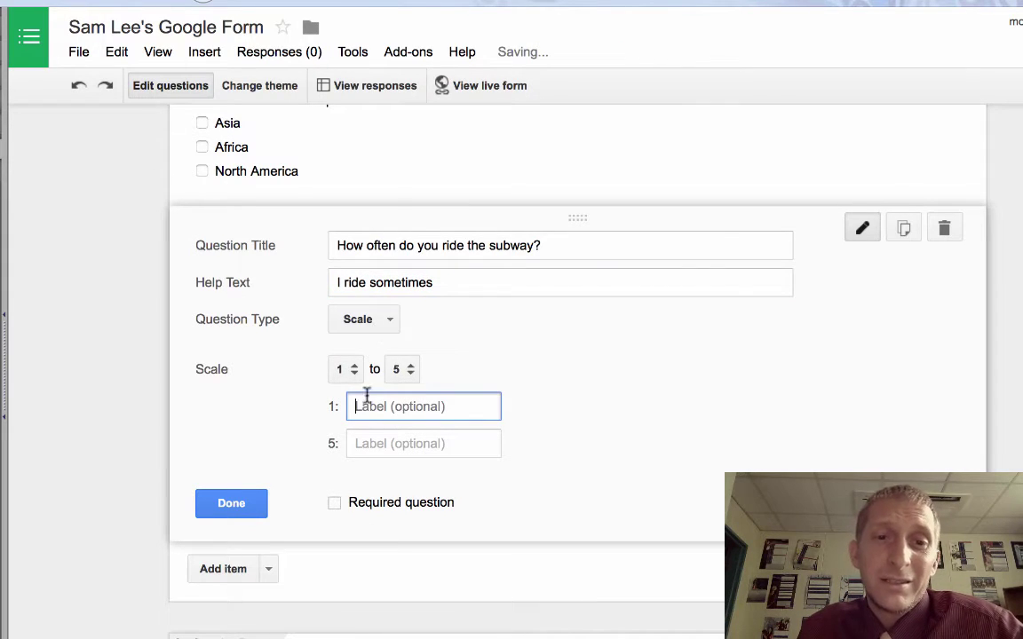
pyautogui.write('Rarel')
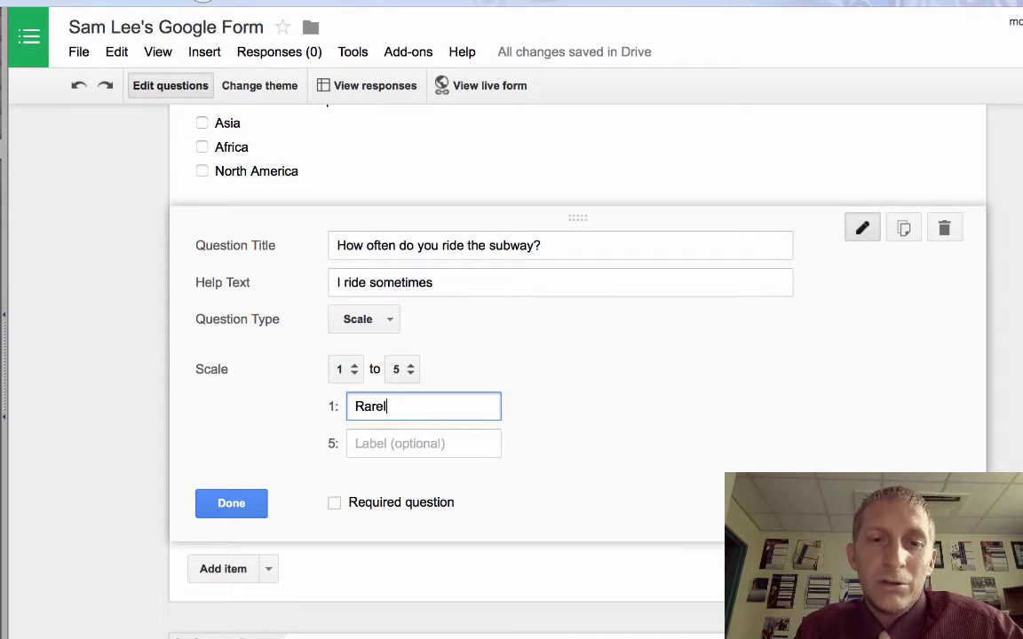
pyautogui.write('y')
pyautogui.press('Tab')
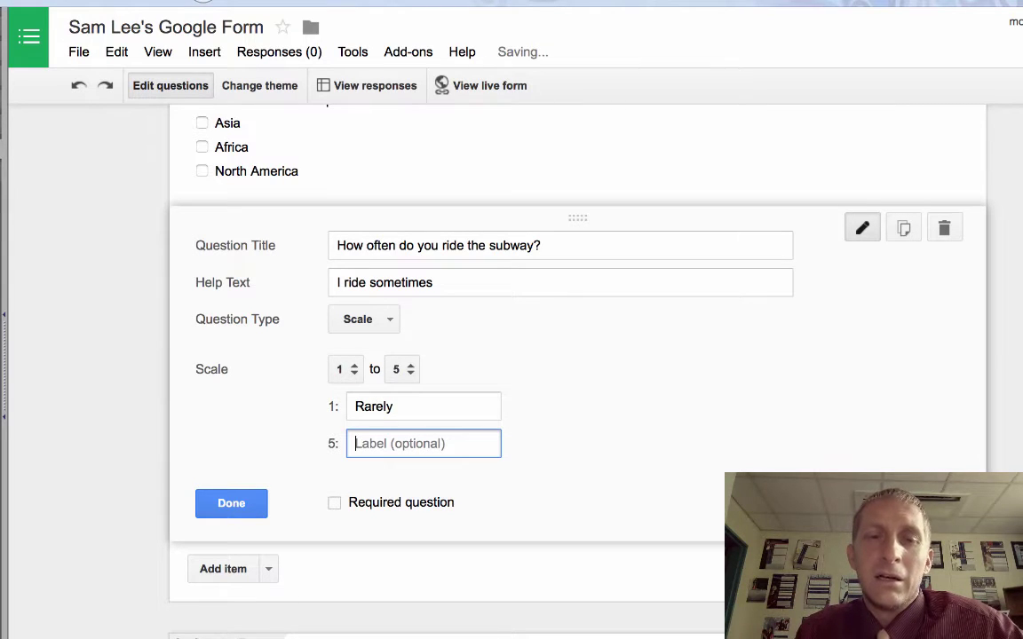
pyautogui.write('Everyday')
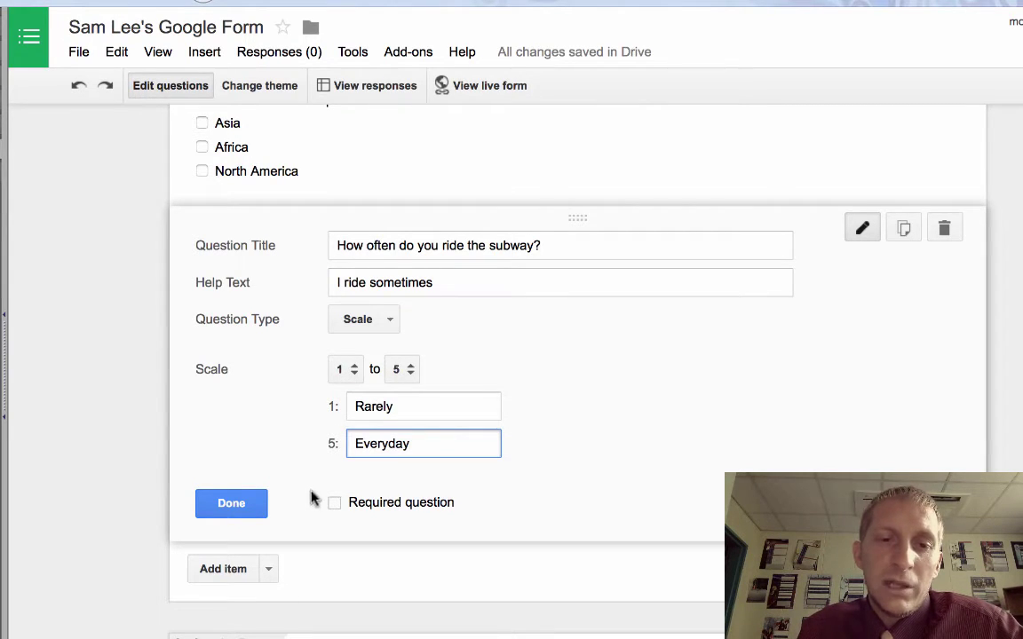
pyautogui.click(335, 503)
pyautogui.click(255, 503)
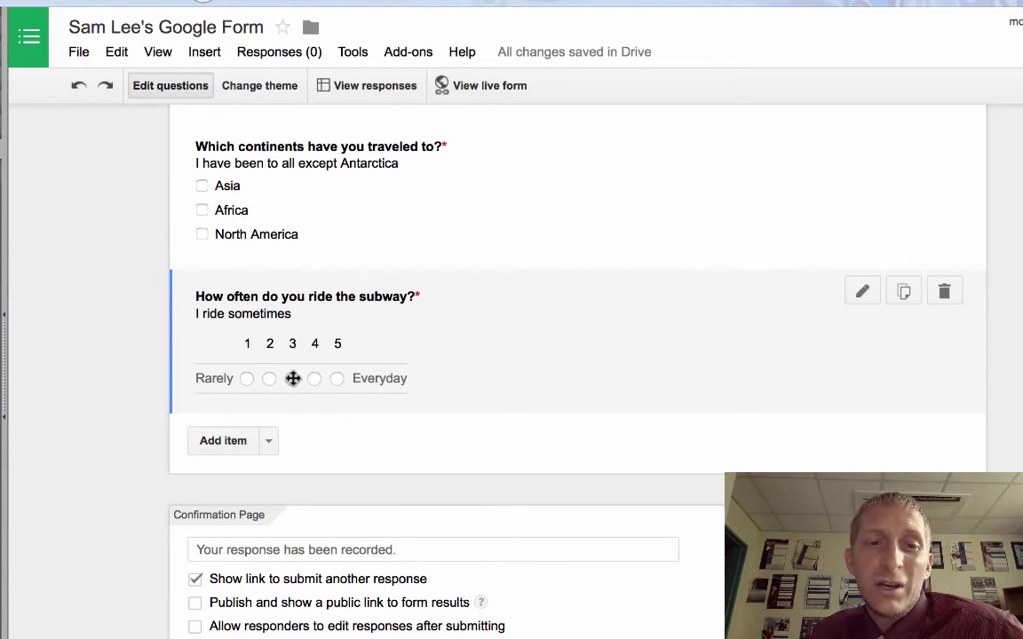
# - Add a grid question below the subway question, then review the Adobe programs grid in the finished example form
pyautogui.click(269, 444)
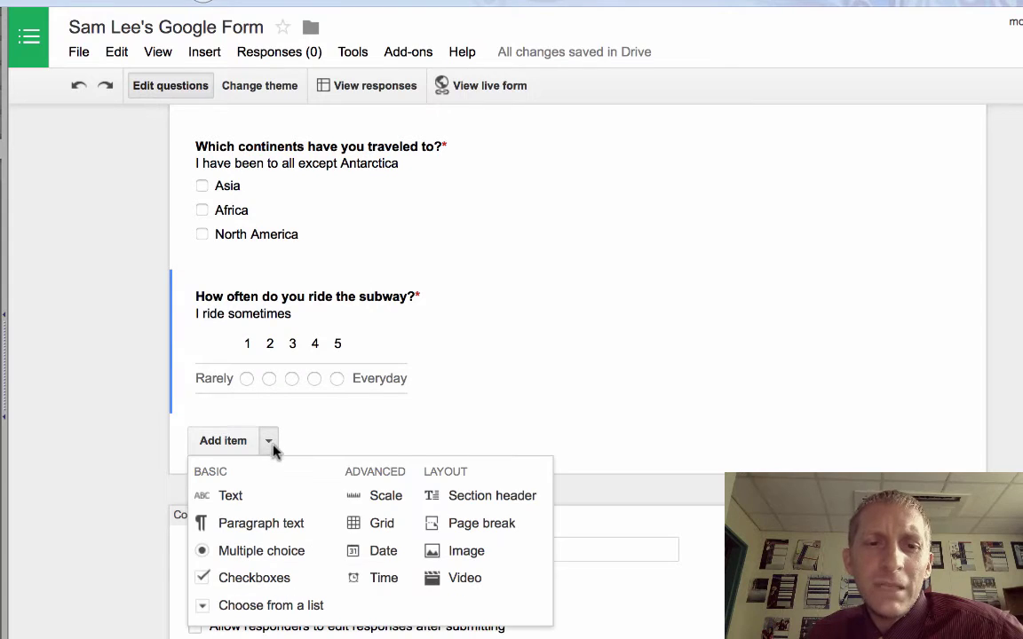
pyautogui.click(373, 524)
pyautogui.scroll(-2, 360, 493)
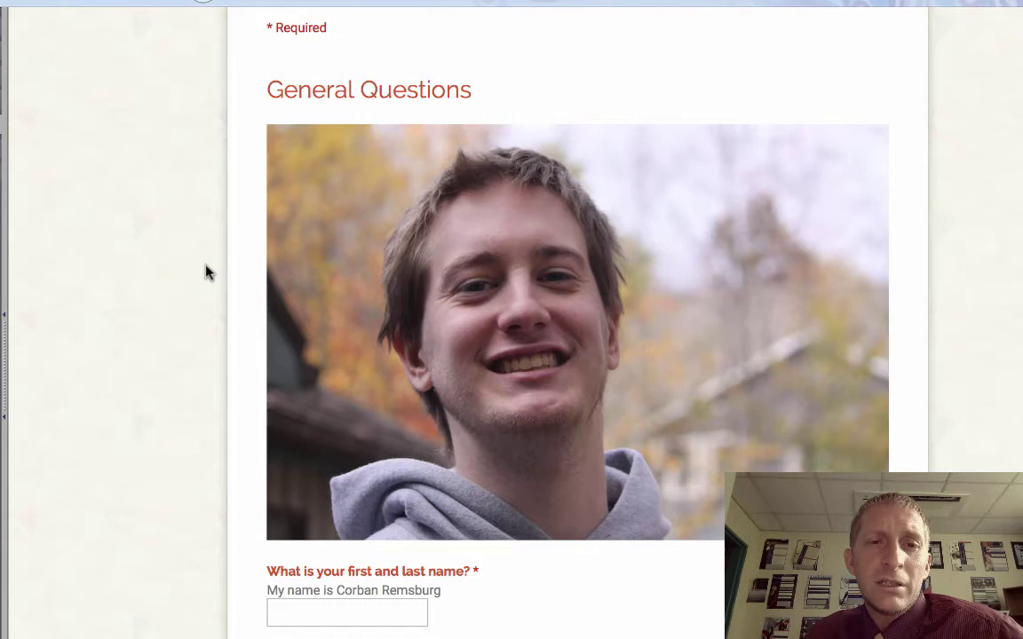
pyautogui.scroll(-10, 188, 263)
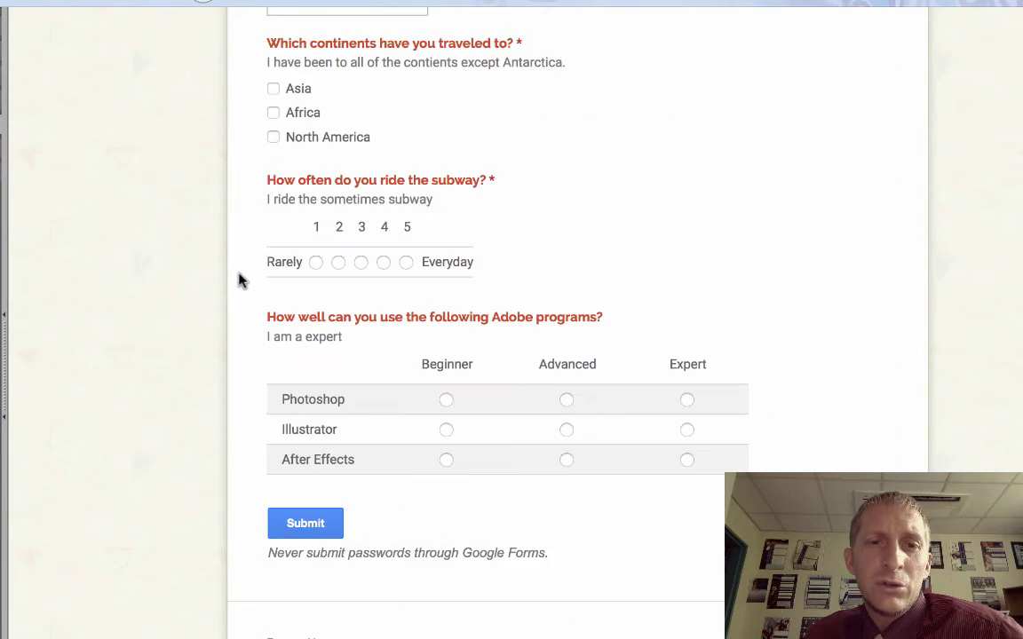
pyautogui.scroll(1, 239, 279)
pyautogui.scroll(-3, 305, 279)
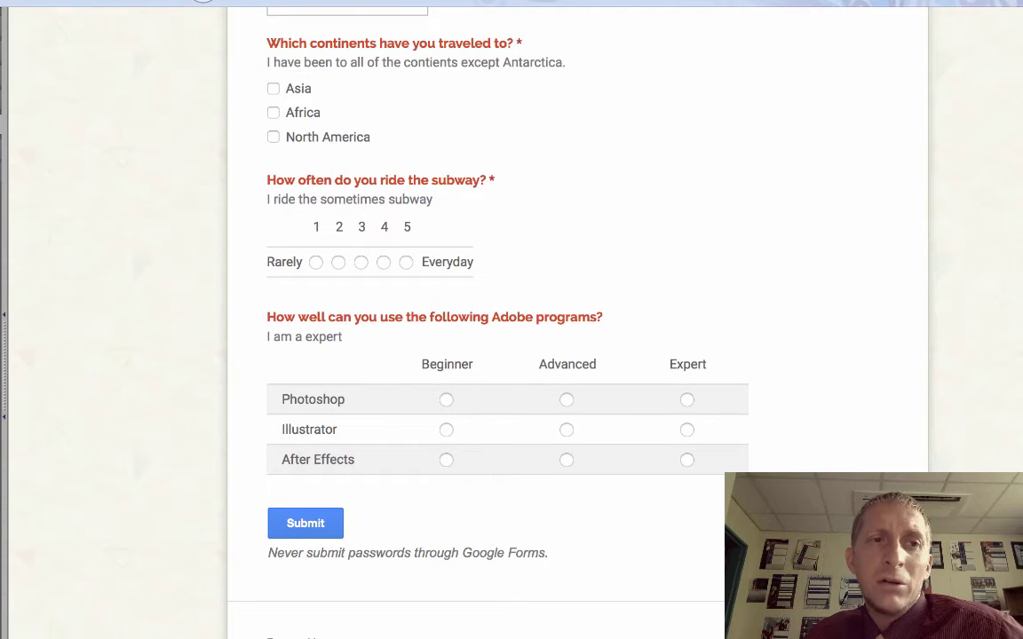
# - Return to the form under construction and title the new grid question "How well can you use these Adobe programs?"
pyautogui.hotkey('ctrl', 'shift', 'Tab')
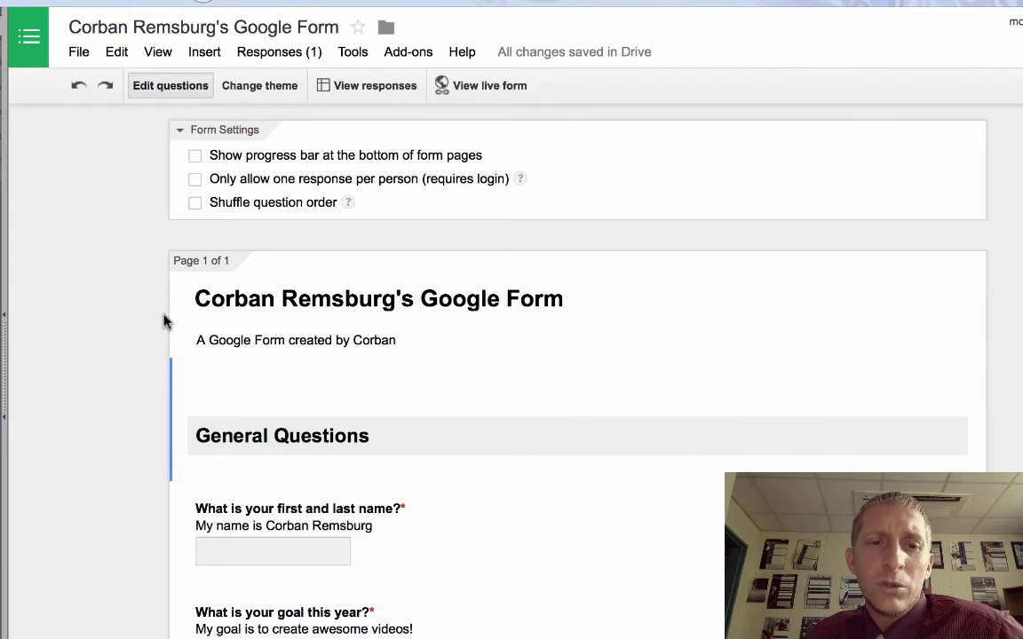
pyautogui.scroll(-8, 288, 314)
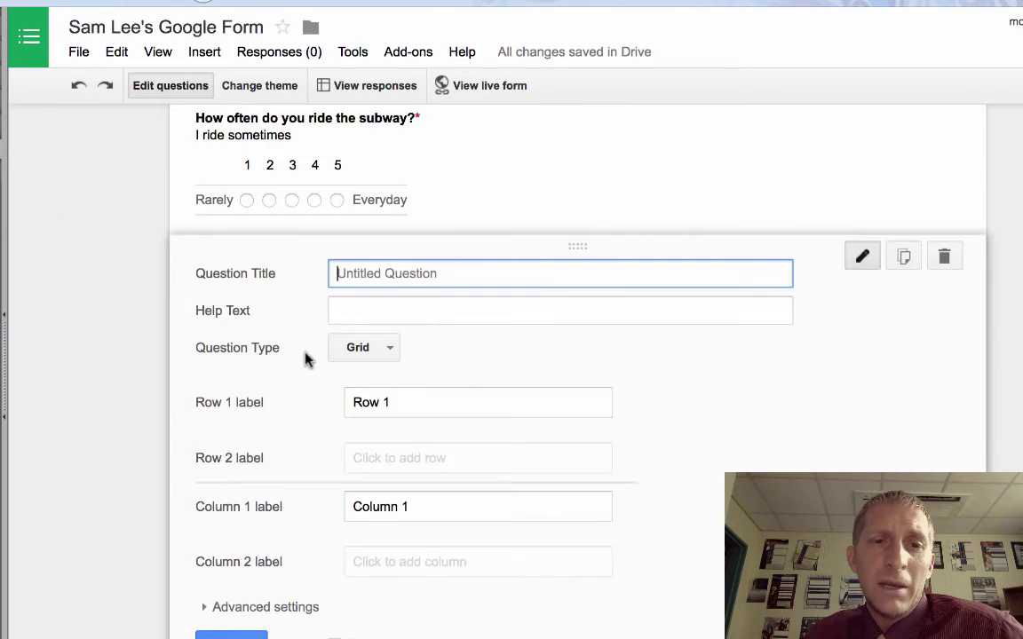
pyautogui.scroll(-3, 306, 359)
pyautogui.scroll(1, 310, 356)
pyautogui.scroll(2, 312, 350)
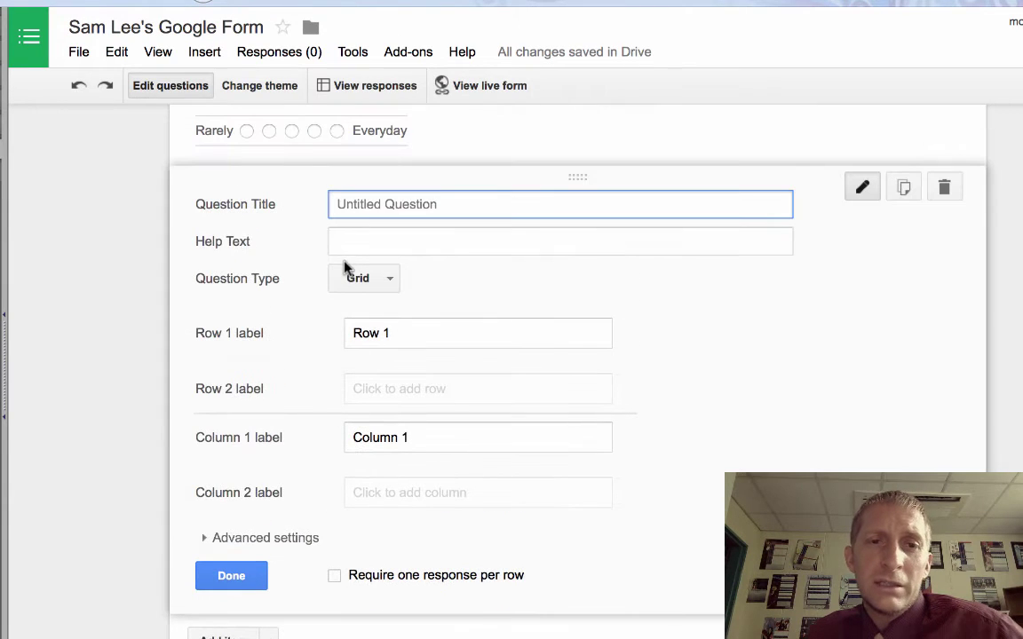
pyautogui.write('How w')
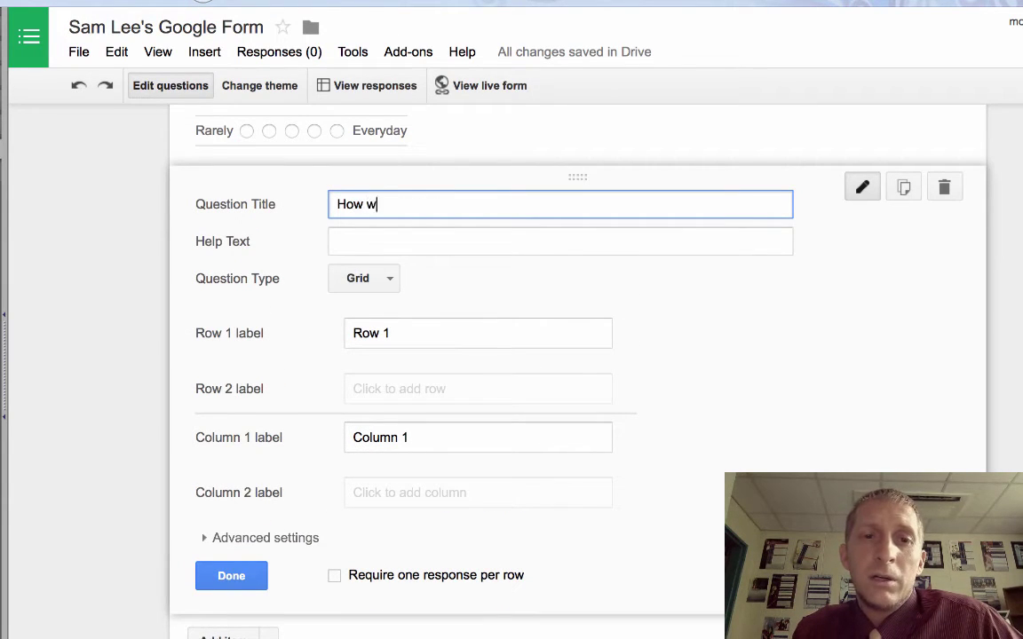
pyautogui.write('ell do')
pyautogui.press('BackSpace')
pyautogui.press('BackSpace')
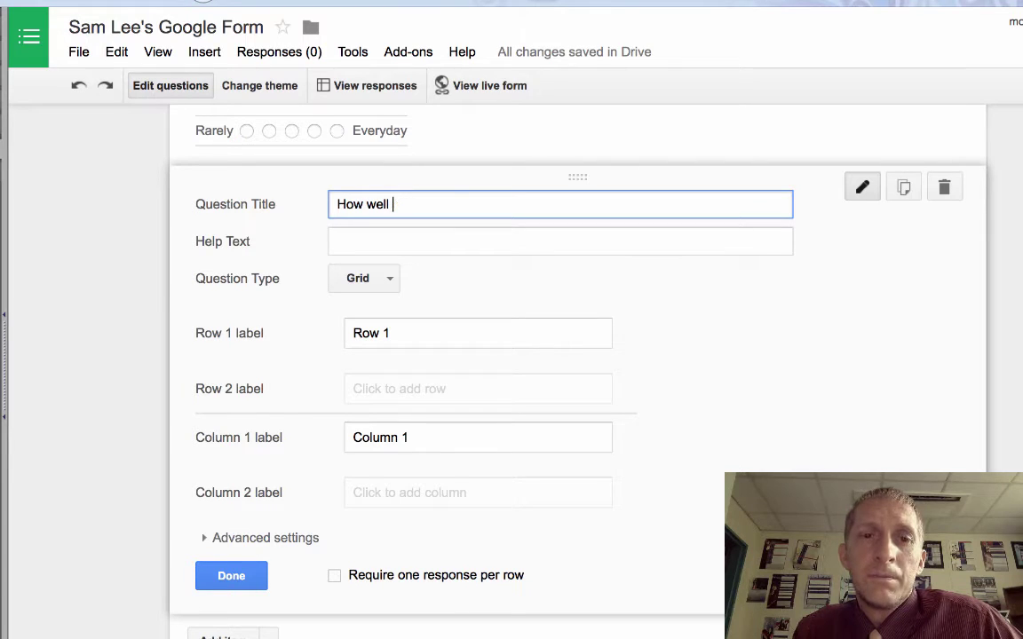
pyautogui.write('an you use t')
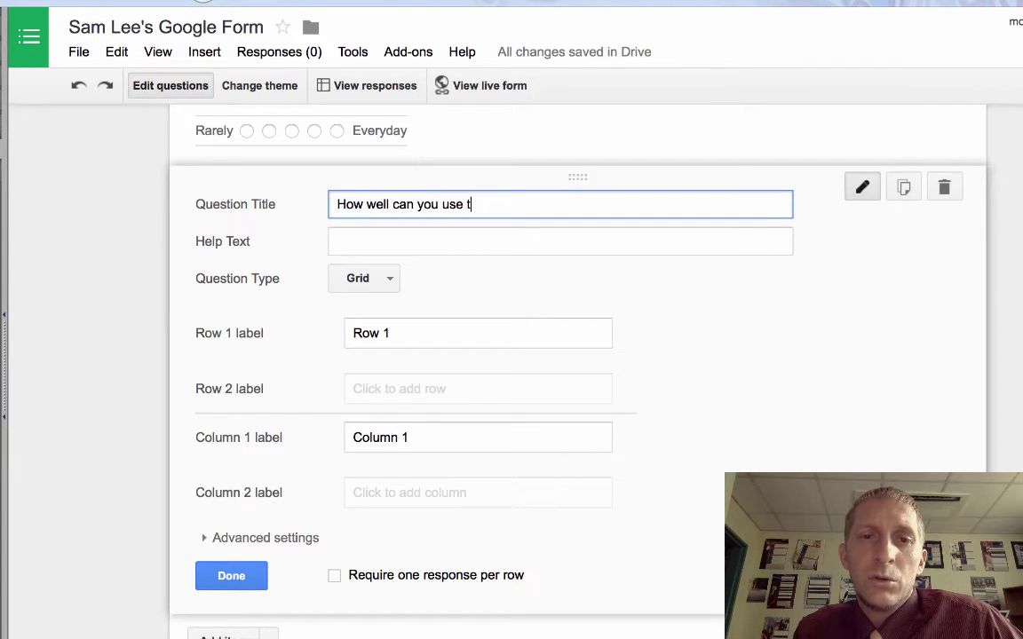
pyautogui.write('hese Adobe pr')
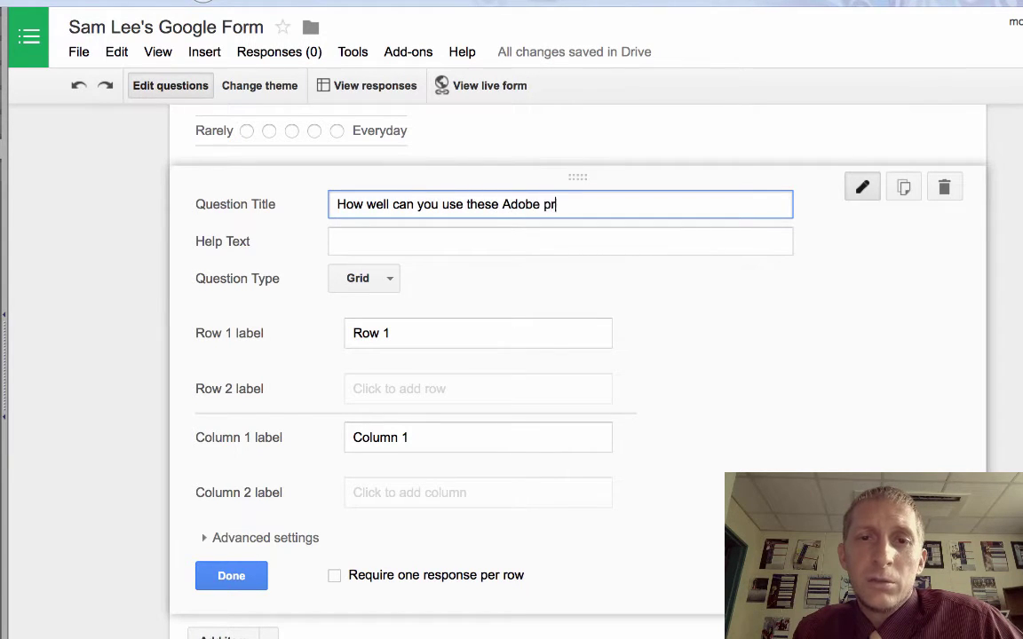
pyautogui.write('ograms?')
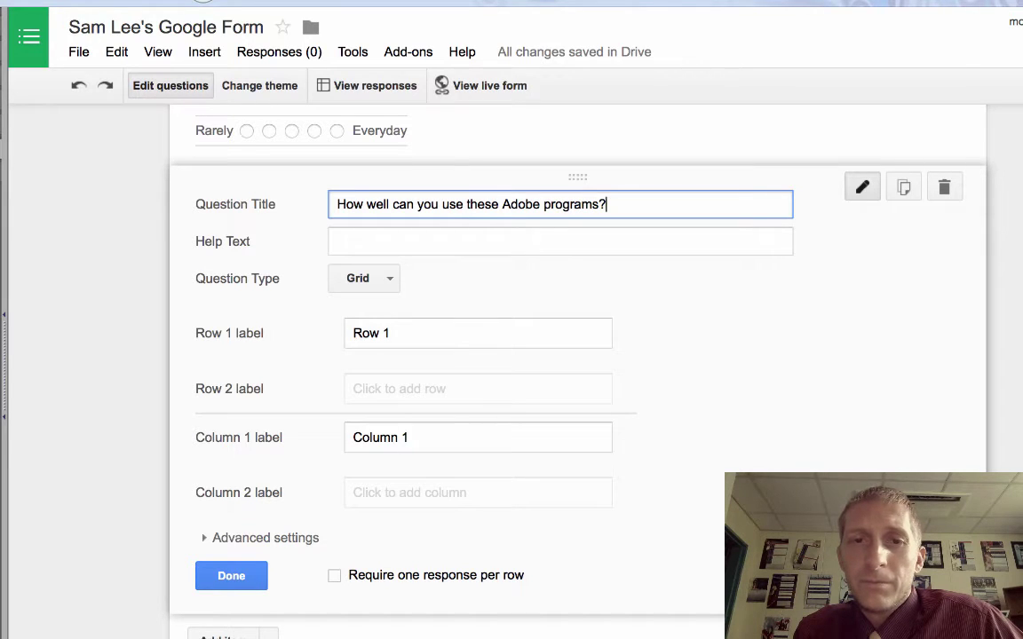
# - Set the Adobe programs question's help text to "I know them well."
pyautogui.press('Tab')
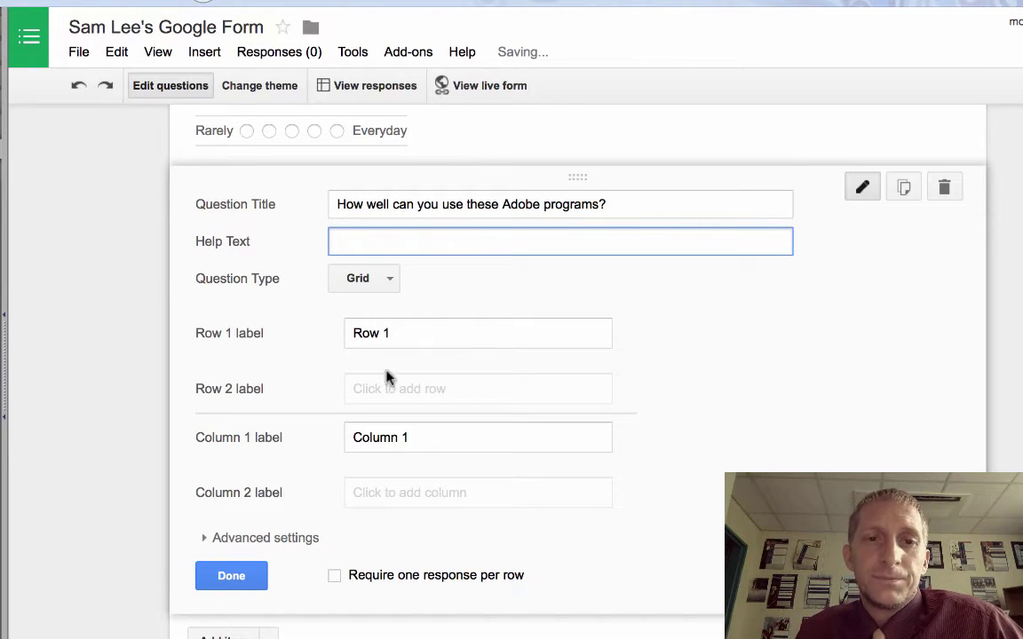
pyautogui.click(399, 332)
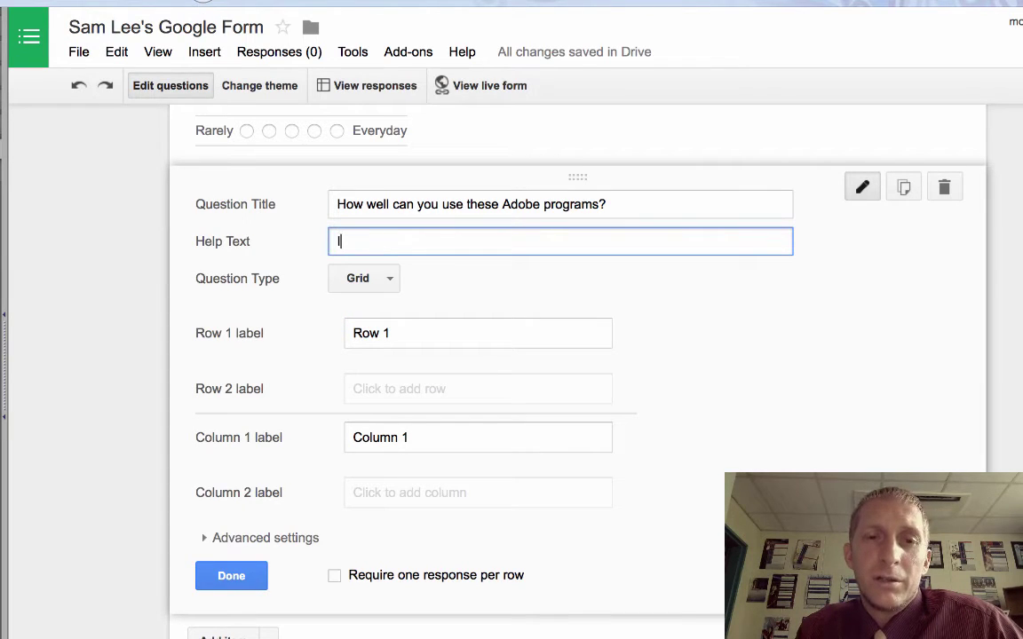
pyautogui.write('.')
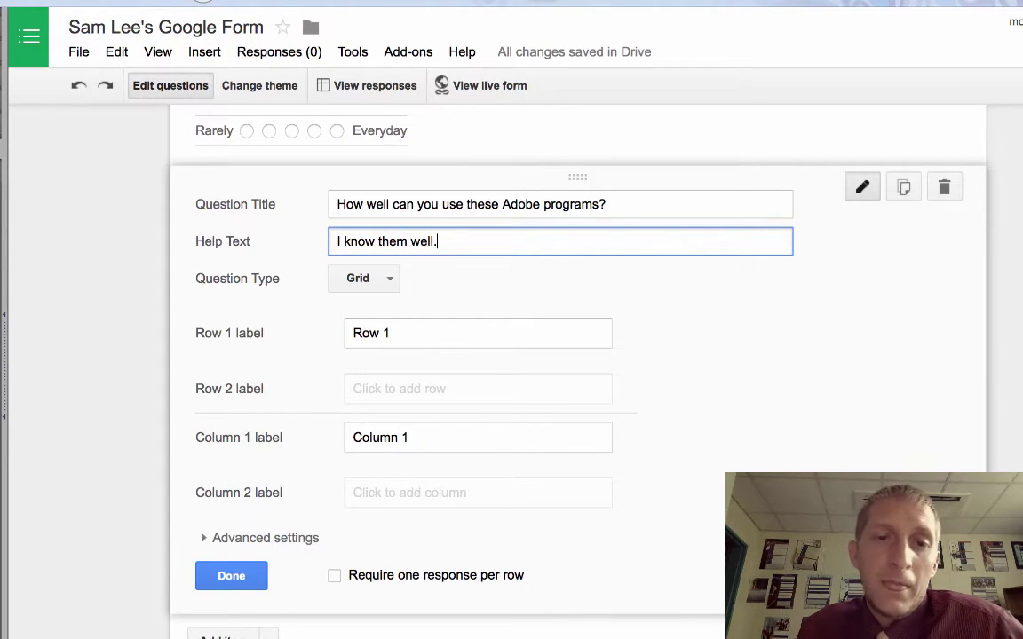
# - Label the first three grid rows "Photoshop", "Illustrator" and "After Effects"
pyautogui.click(427, 328)
pyautogui.moveTo(429, 334); pyautogui.dragTo(335, 335)
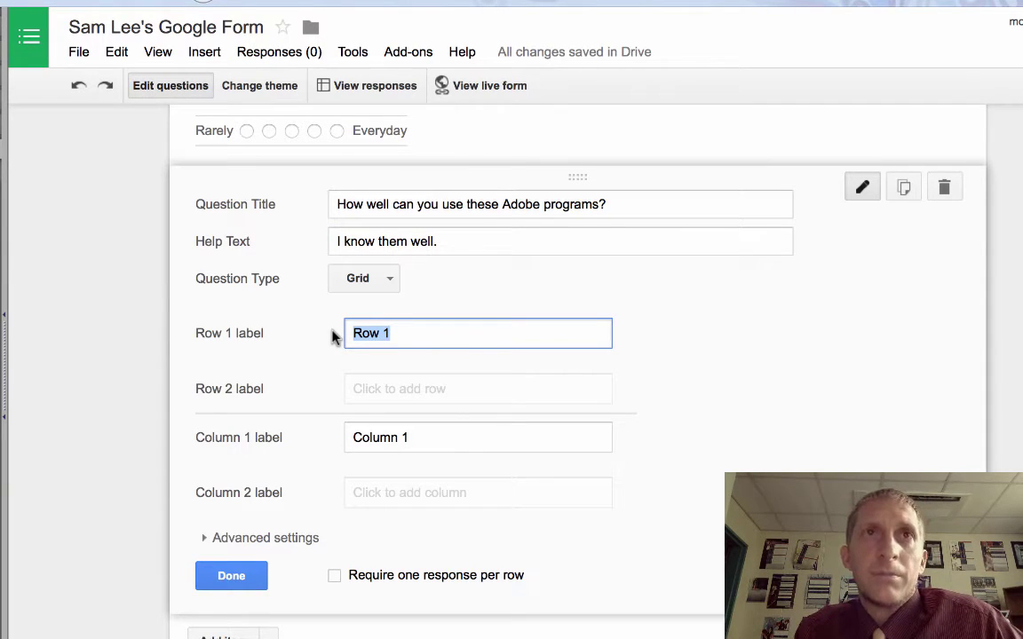
pyautogui.write('Photoshop')
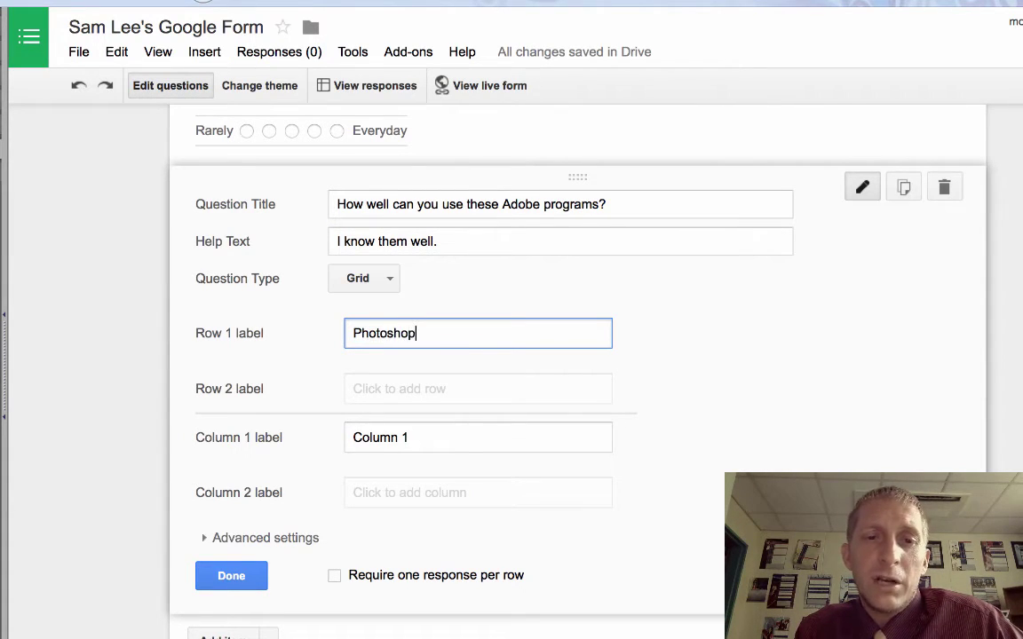
pyautogui.click(478, 389)
pyautogui.write('Illustrator')
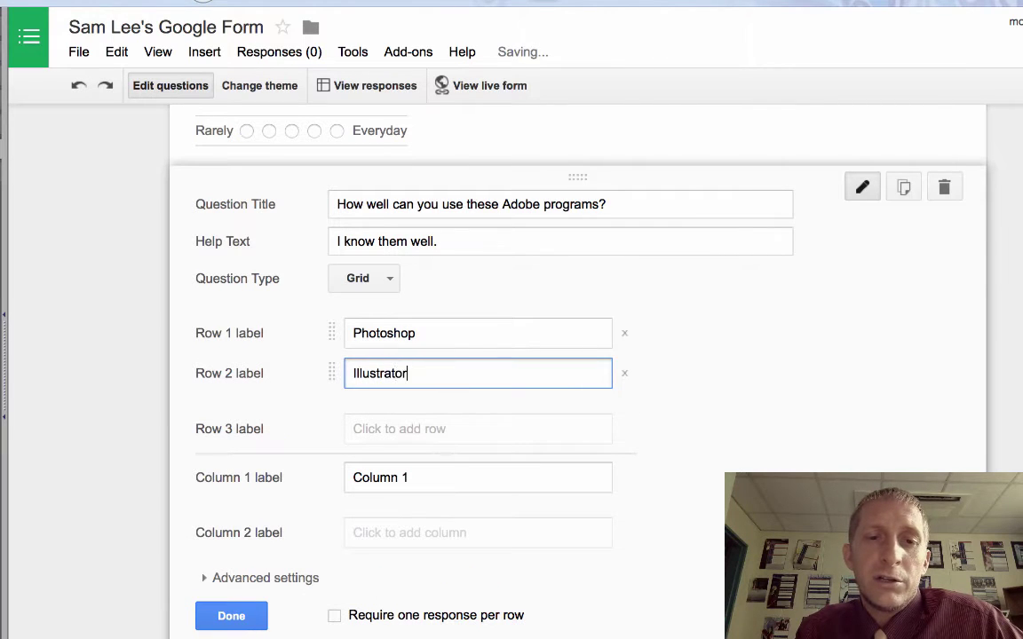
pyautogui.press('Tab')
pyautogui.press('Tab')
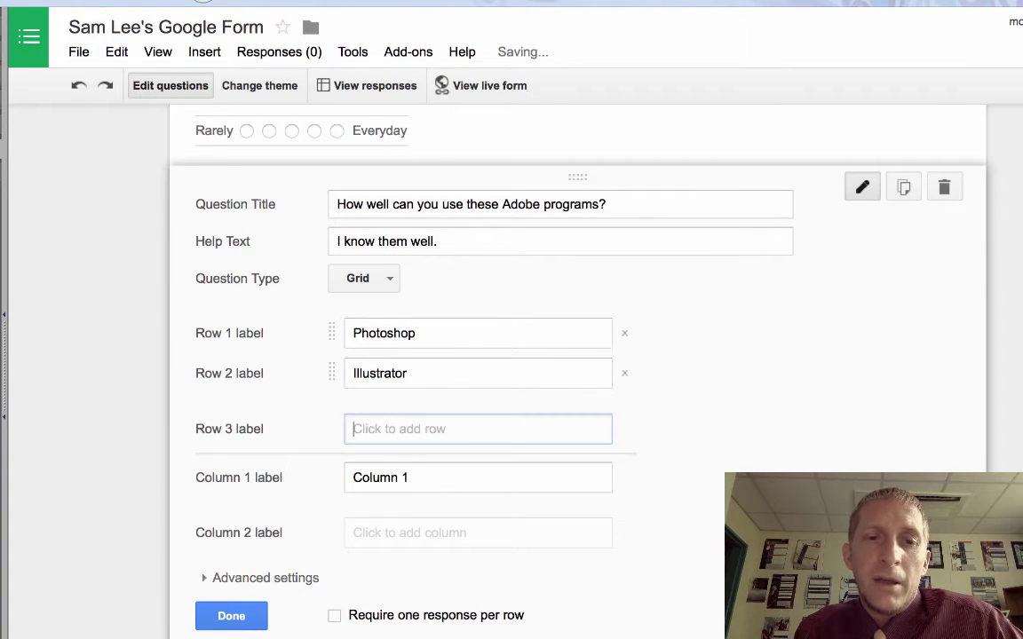
pyautogui.write('After Eff')
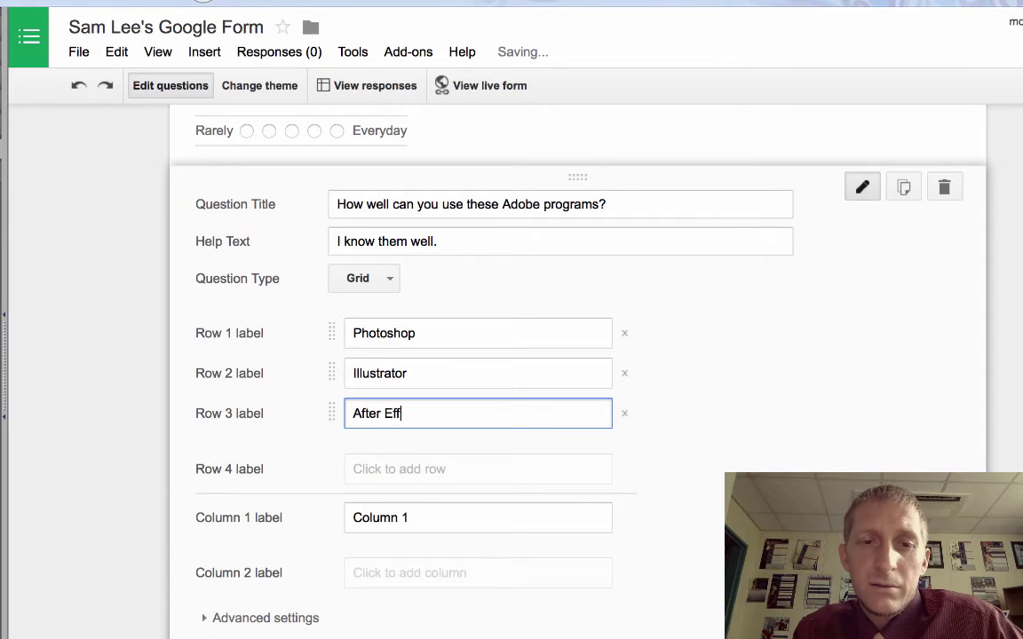
pyautogui.write('ects')
# - Label the grid's three columns "Beginner", "Advanced" and "Expert"
pyautogui.click(434, 517)
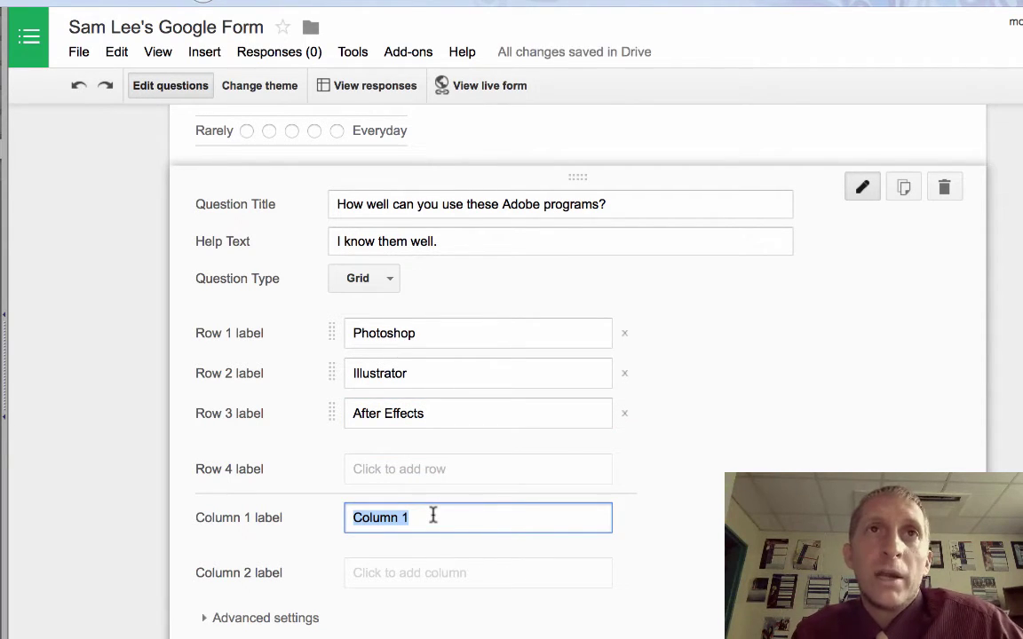
pyautogui.write('Beginn')
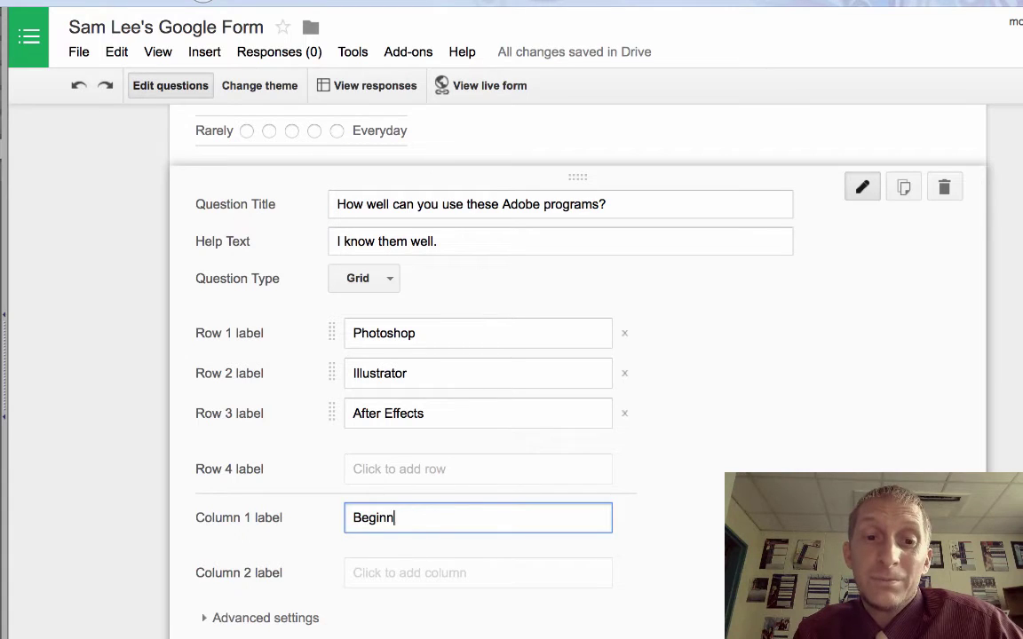
pyautogui.write('er')
pyautogui.press('Tab')
pyautogui.write('Ad')
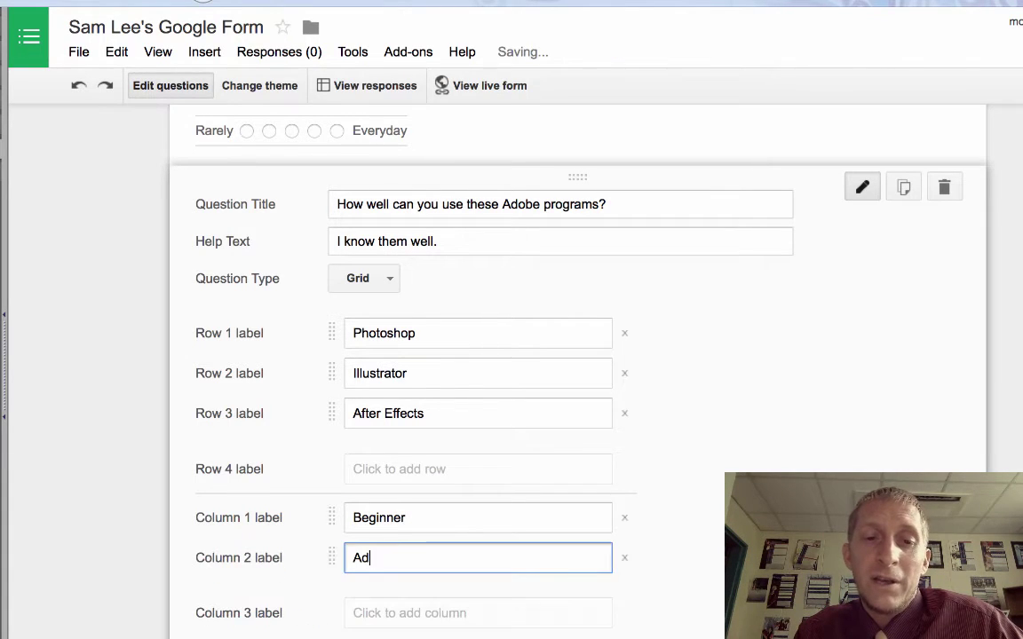
pyautogui.write('vanced')
pyautogui.press('Tab')
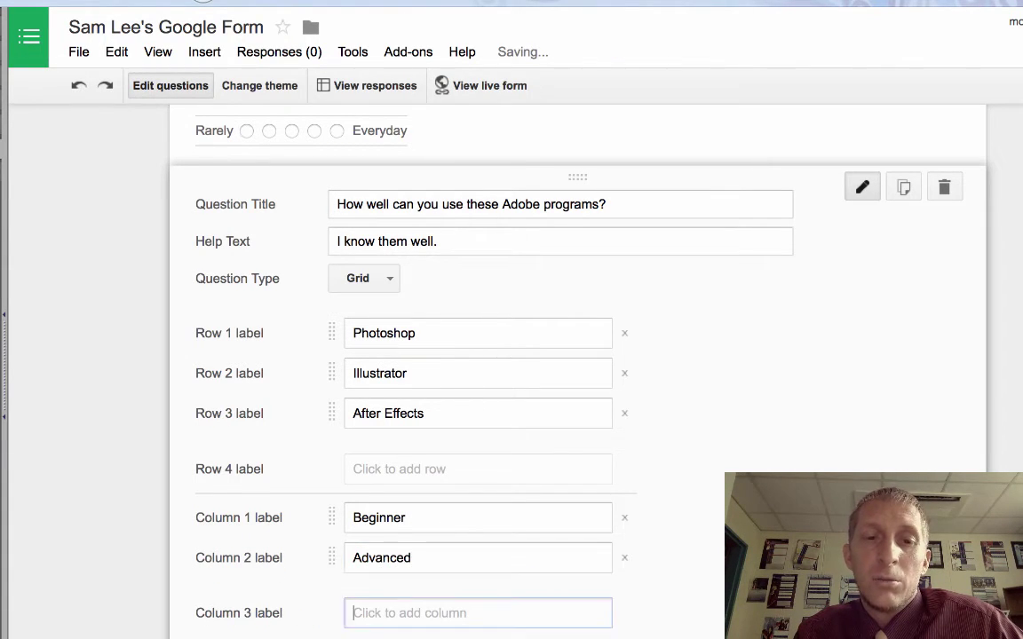
pyautogui.write('Expert')
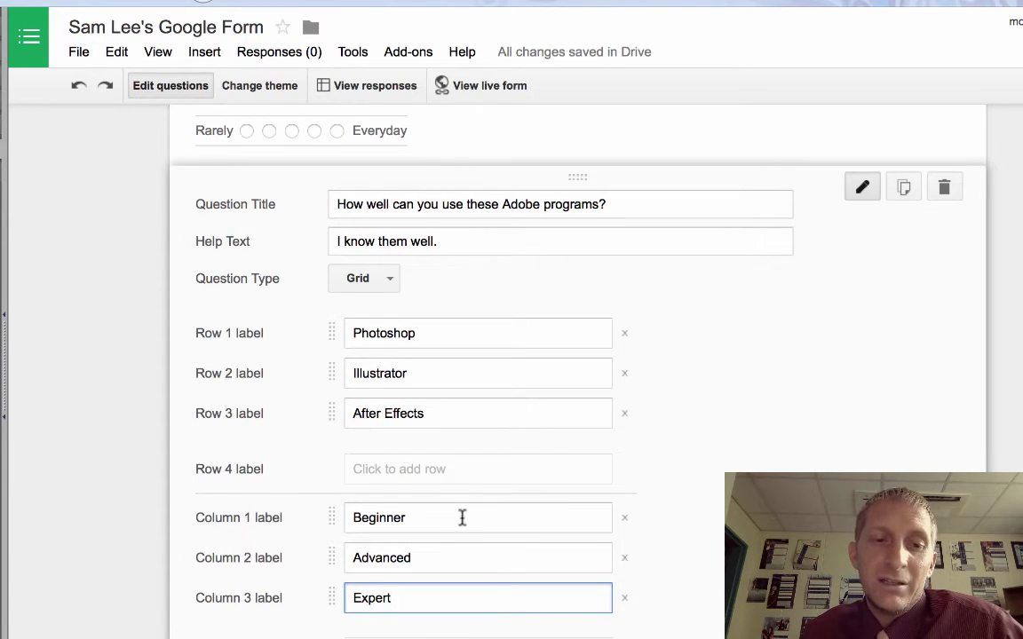
# - Require one response per row for the Adobe programs grid and finish editing the question
pyautogui.scroll(-3, 418, 562)
pyautogui.click(334, 586)
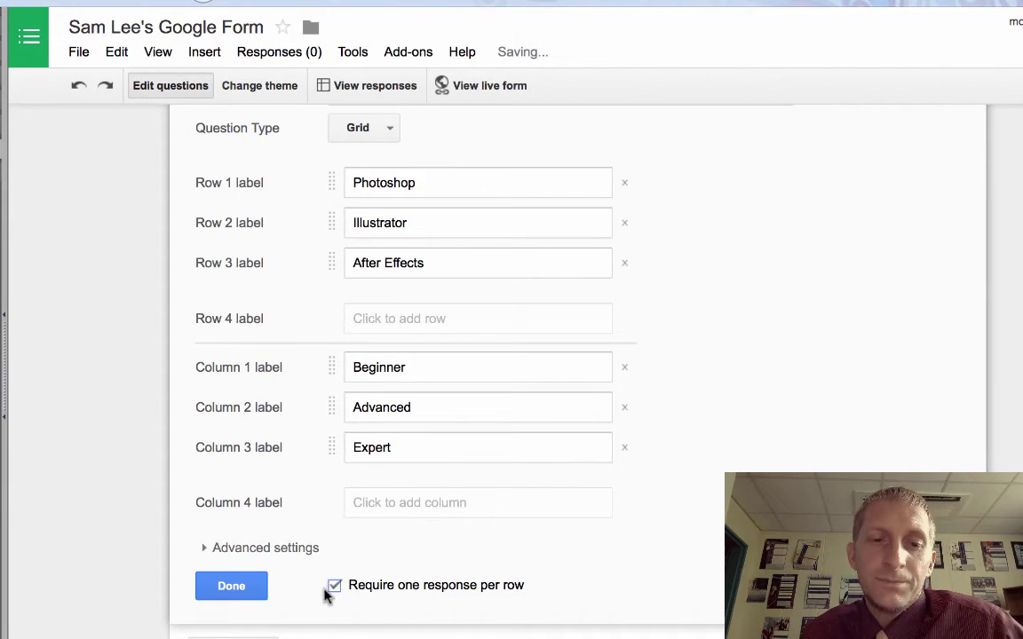
pyautogui.click(245, 588)
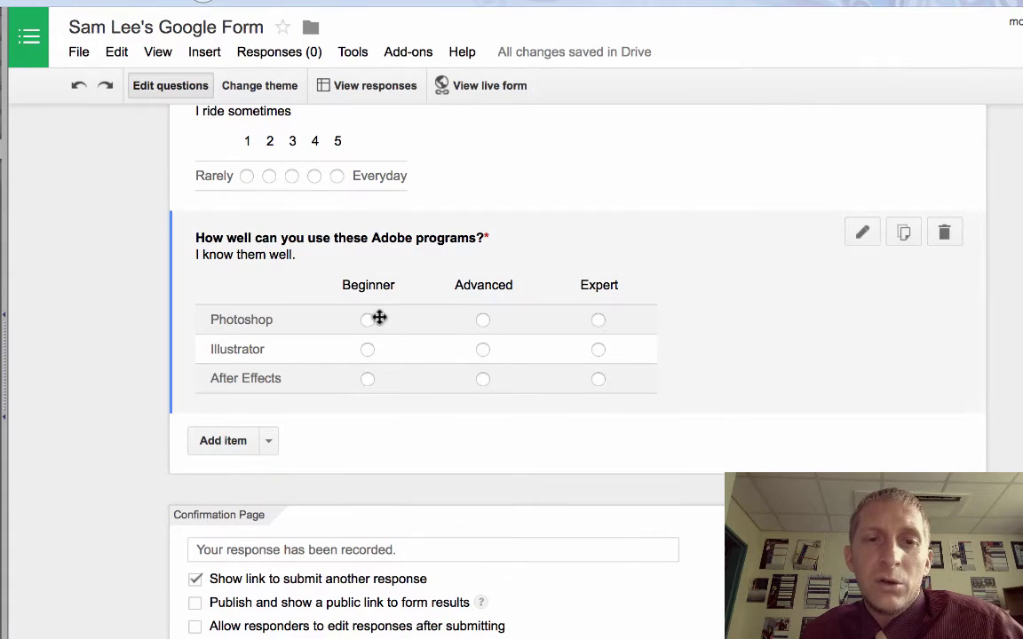
# - Add a section header with the text "General Questions" below the Adobe programs grid
pyautogui.click(268, 444)
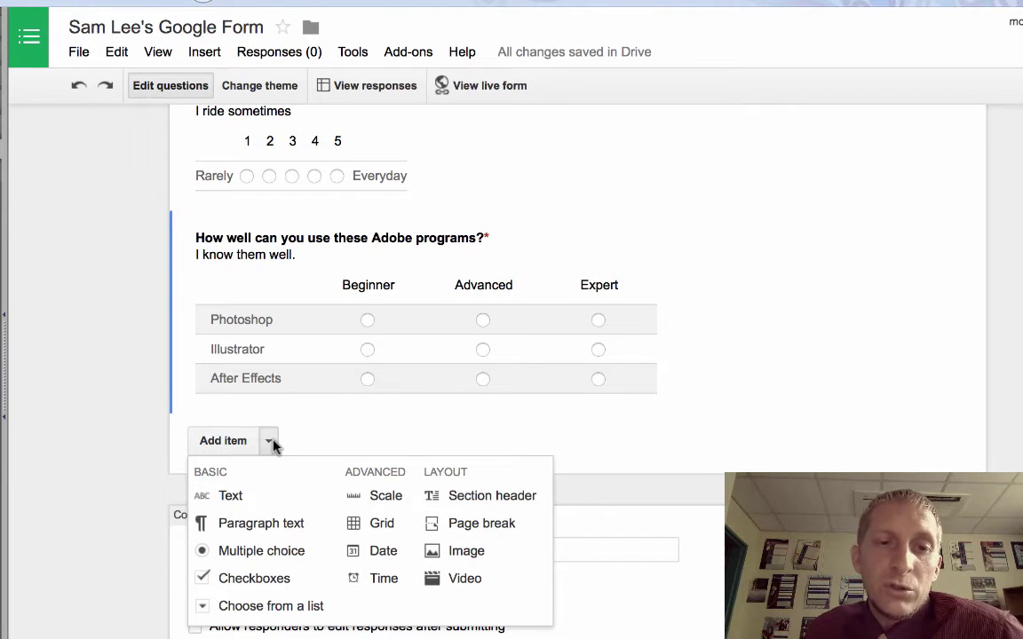
pyautogui.click(269, 441)
pyautogui.click(267, 441)
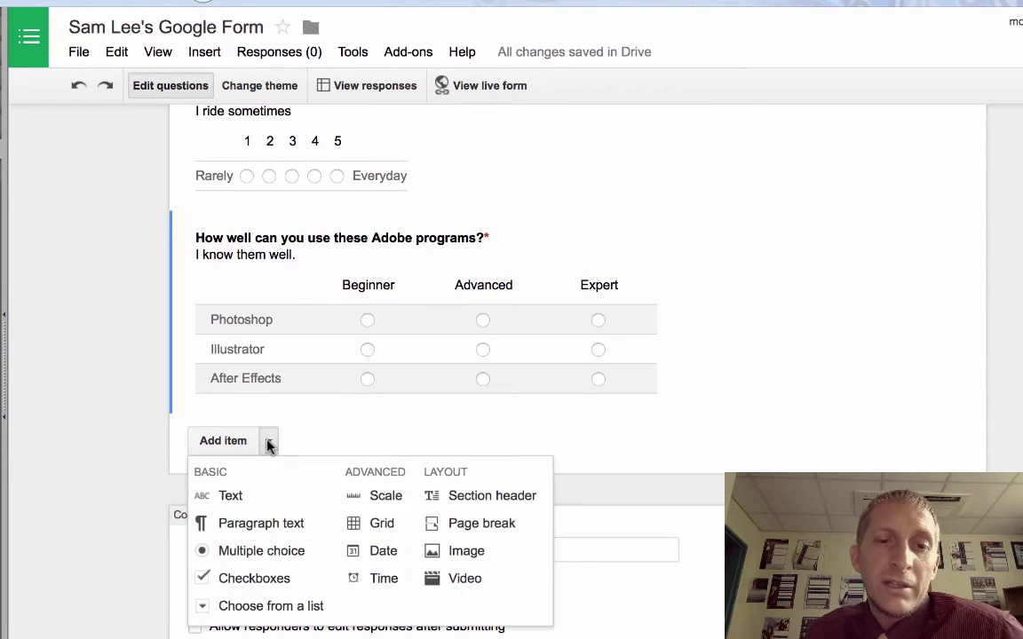
pyautogui.click(267, 442)
pyautogui.click(200, 52)
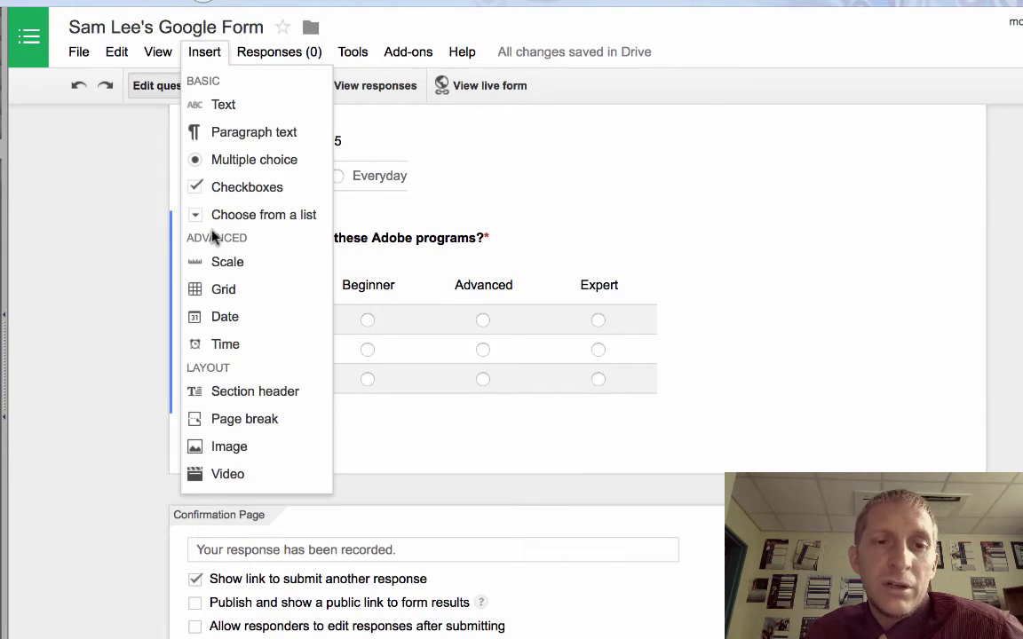
pyautogui.click(253, 392)
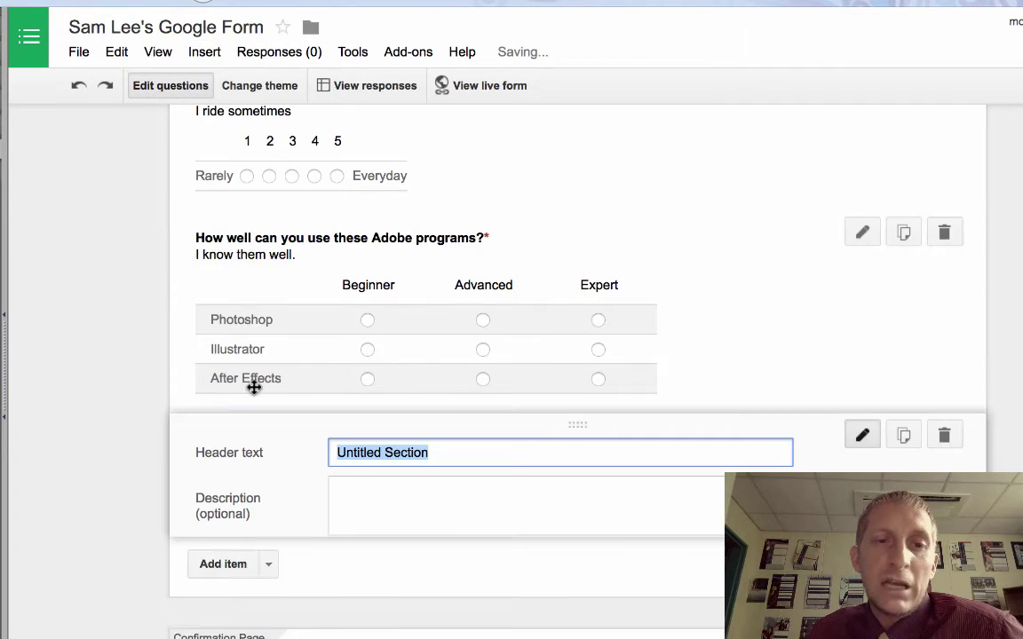
pyautogui.write('G')
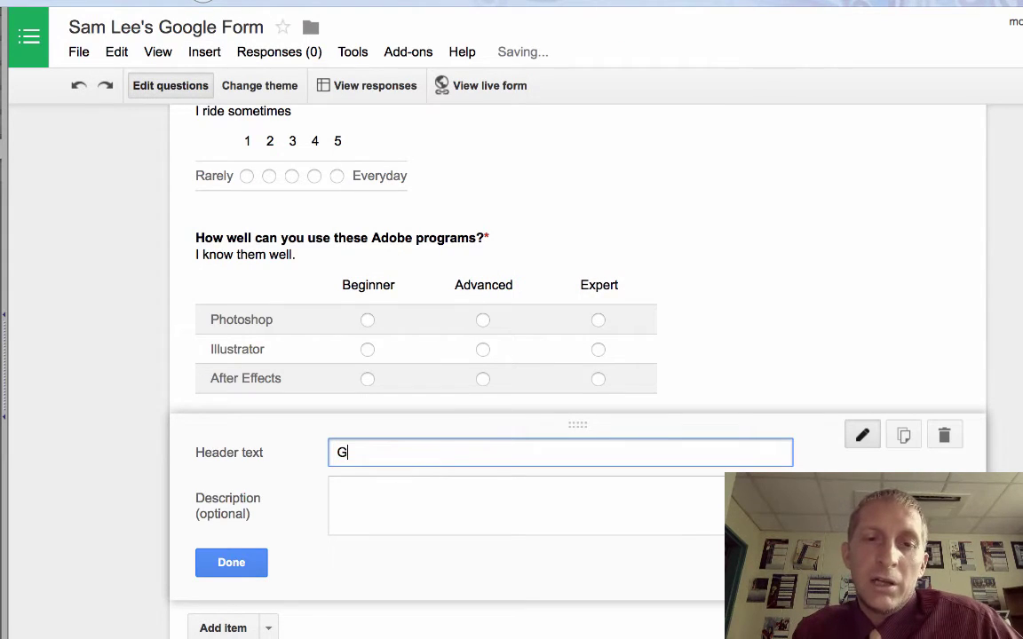
pyautogui.write('eneral Ques')
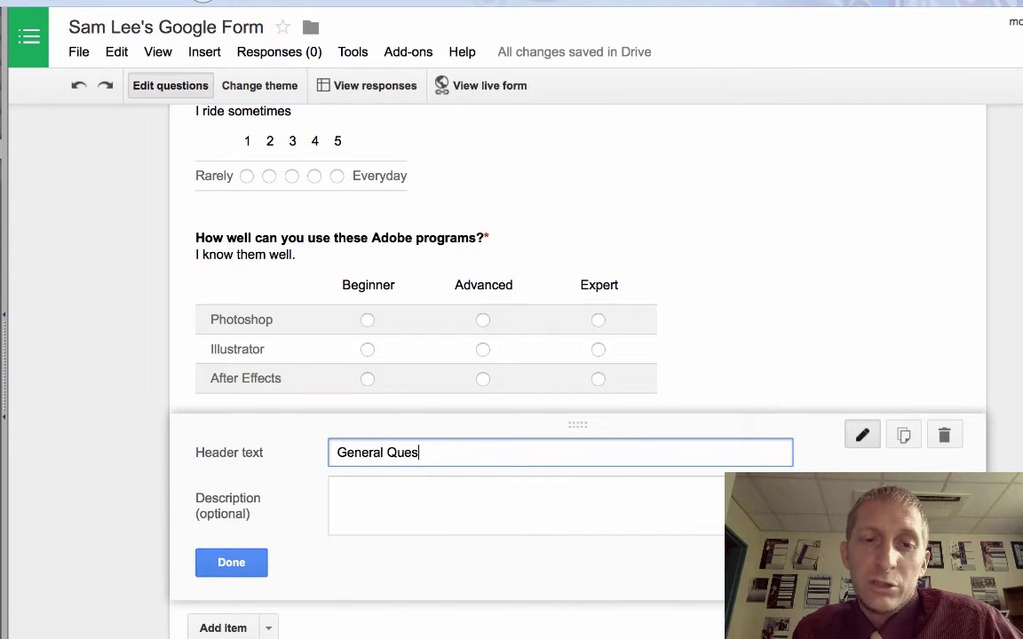
pyautogui.write('tions')
pyautogui.click(233, 561)
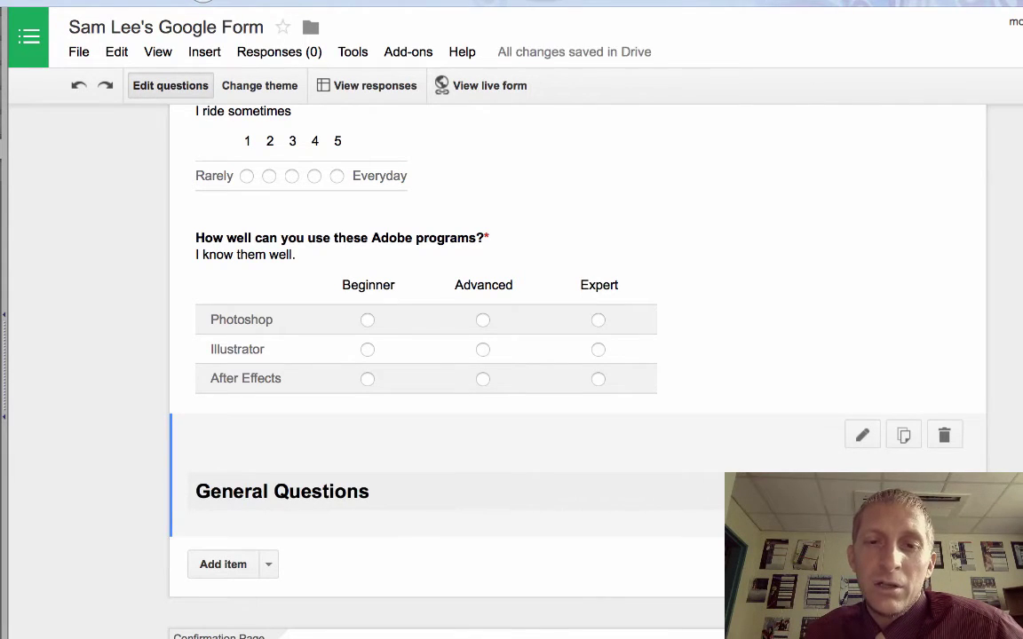
# - Move the General Questions header to the start of the form, above the first-and-last-name question
pyautogui.moveTo(594, 452); pyautogui.dragTo(594, 396)
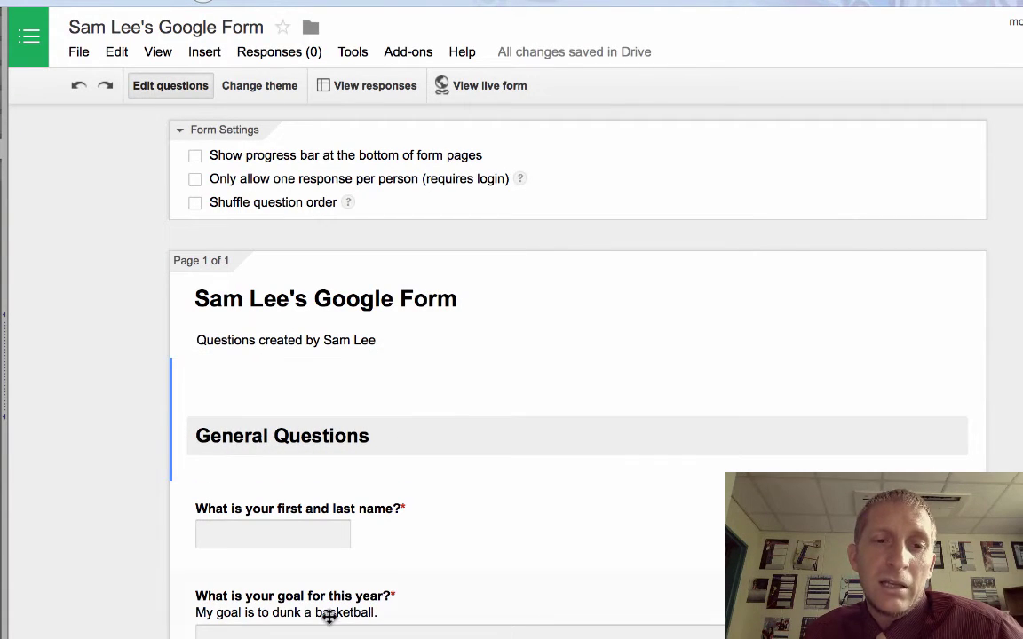
pyautogui.scroll(-3, 326, 471)
pyautogui.scroll(1, 325, 470)
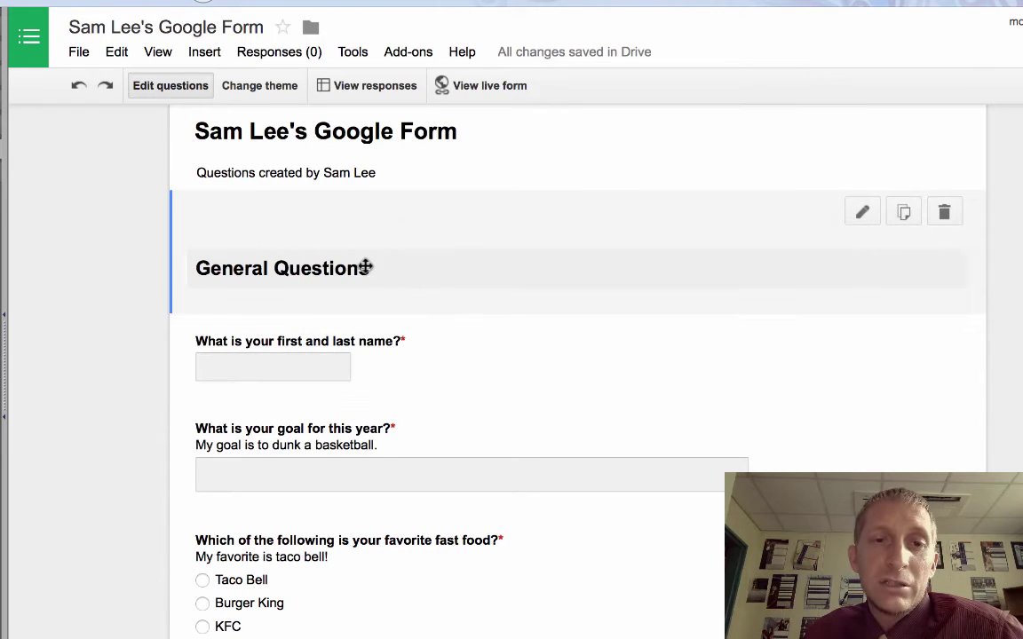
# - Upload the portrait photo as an image item and place it directly below the General Questions header
pyautogui.scroll(-10, 521, 328)
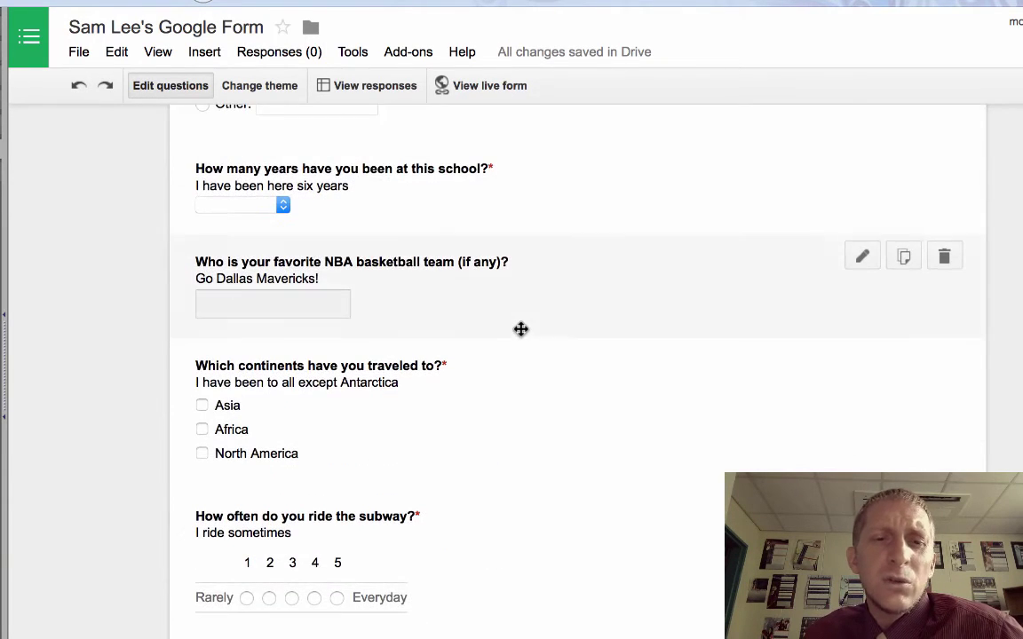
pyautogui.scroll(-7, 521, 328)
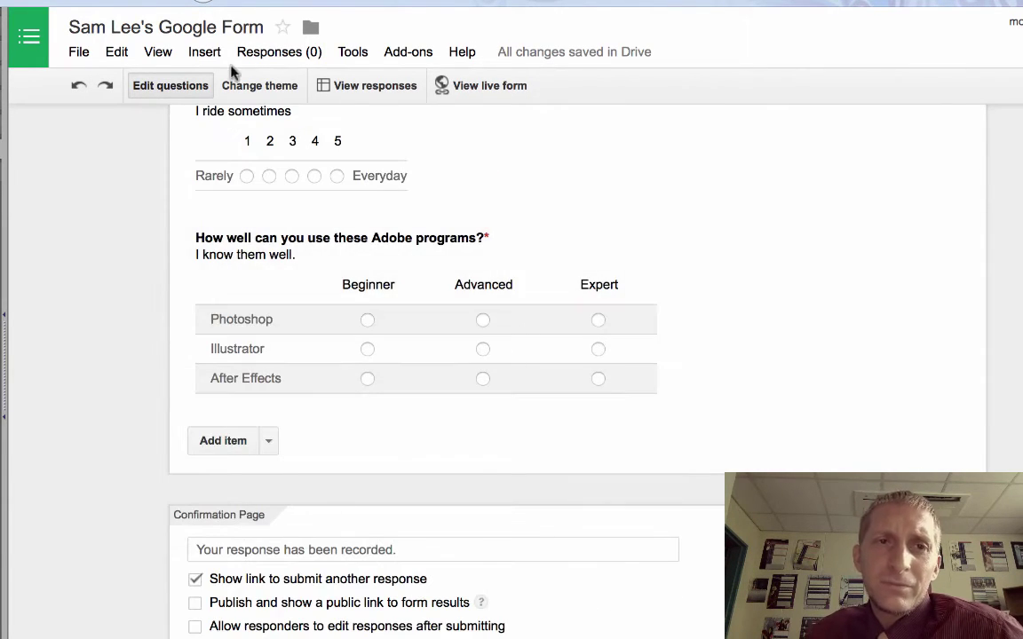
pyautogui.click(195, 53)
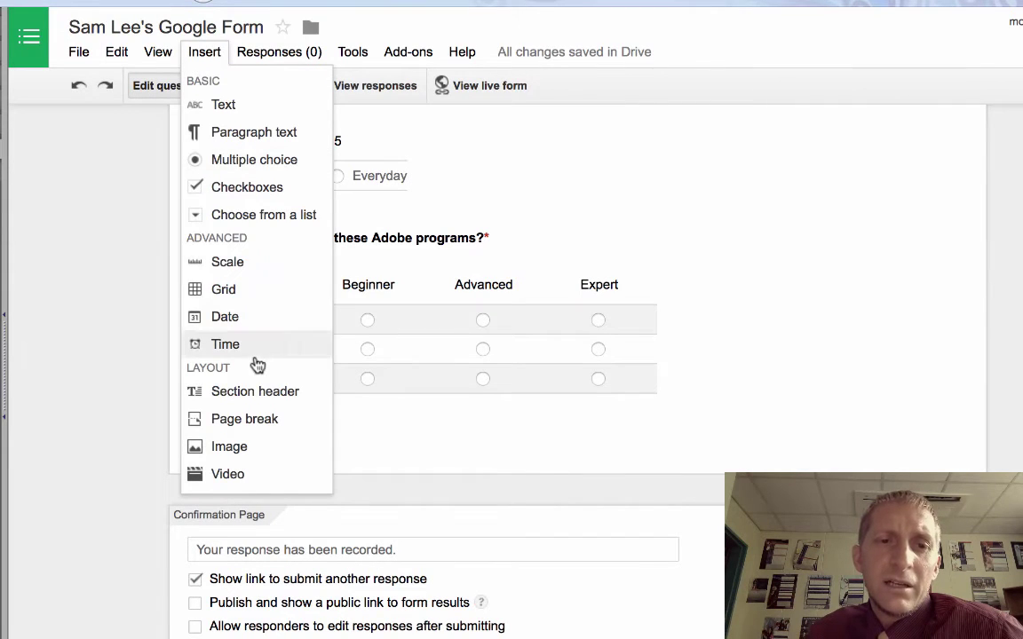
pyautogui.click(229, 446)
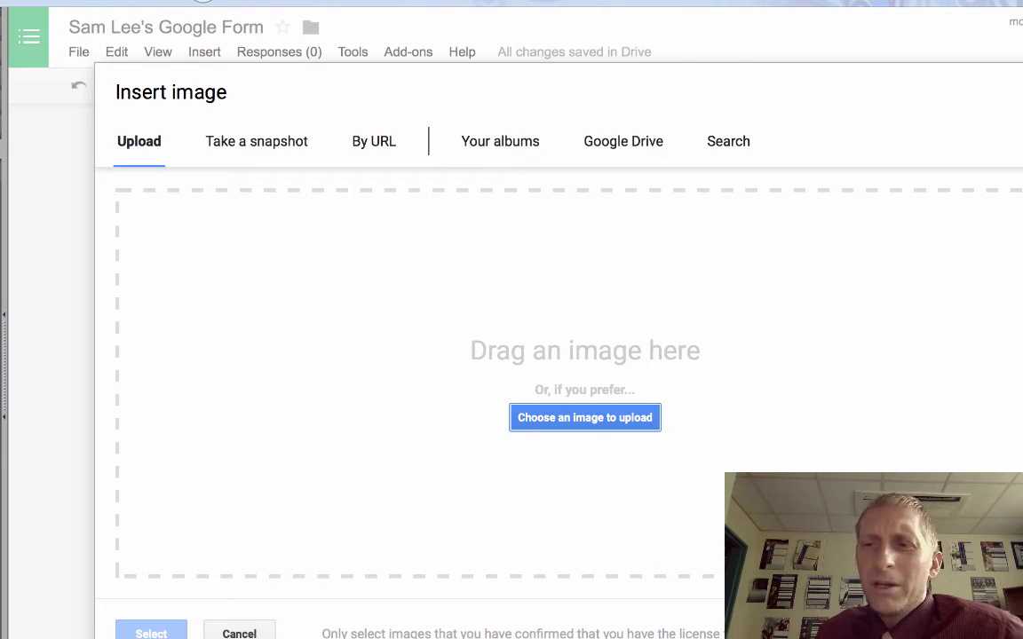
pyautogui.moveTo(1021, 417); pyautogui.dragTo(560, 390)
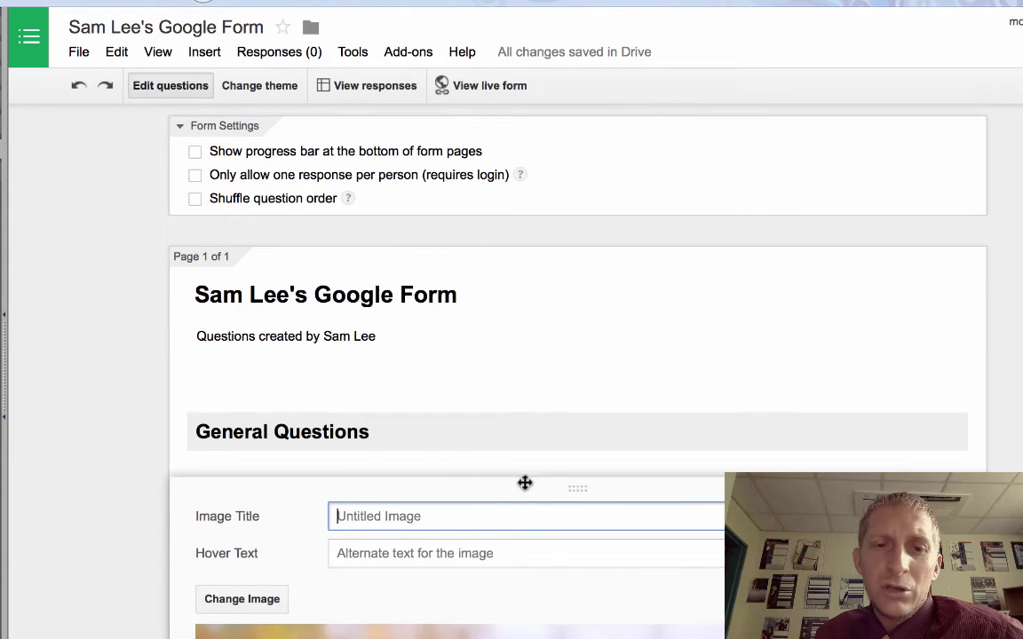
# - Move the General Questions header below the first-and-last-name question, then open the portrait image item for editing
pyautogui.click(588, 426)
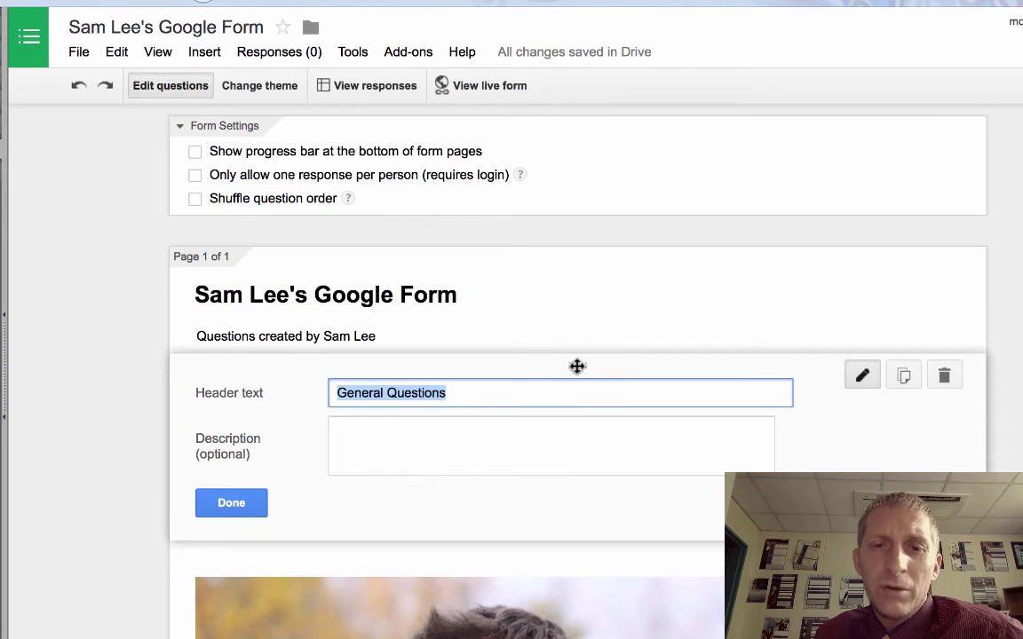
pyautogui.moveTo(577, 366); pyautogui.dragTo(559, 626)
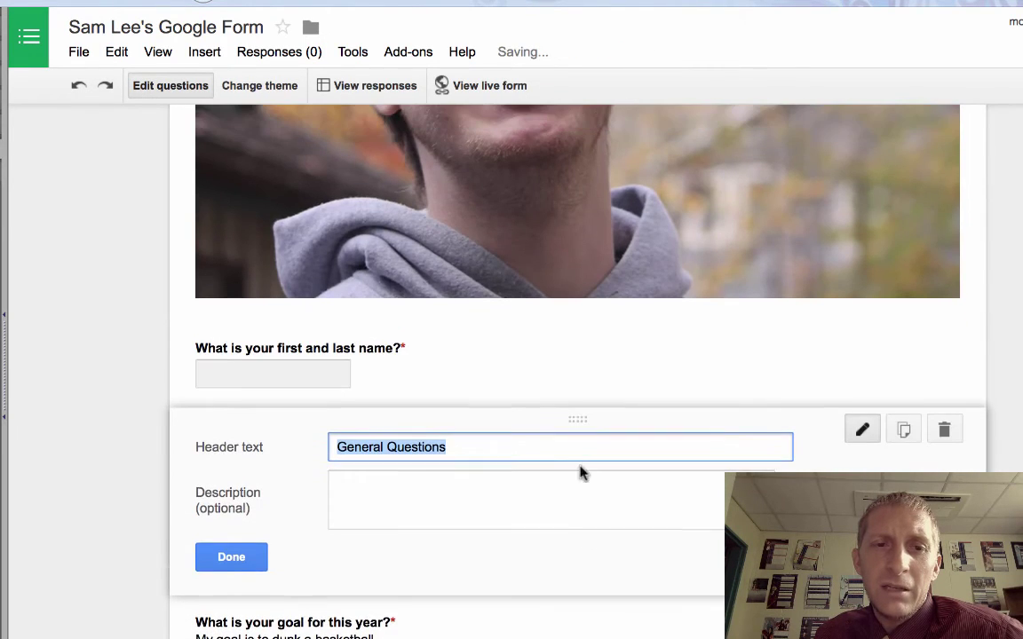
pyautogui.scroll(7, 557, 475)
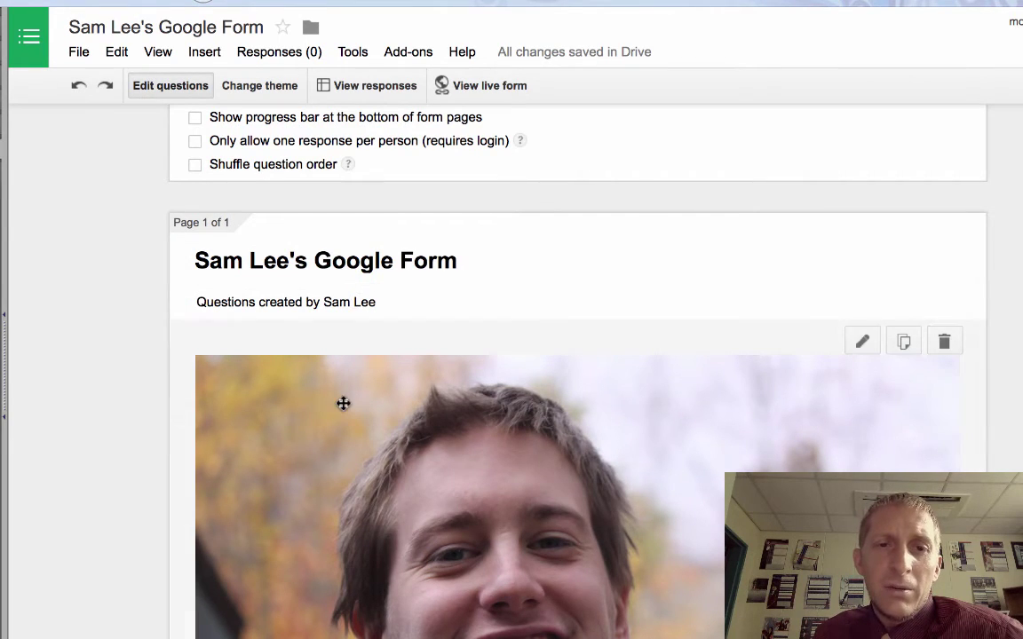
pyautogui.click(315, 401)
pyautogui.click(102, 429)
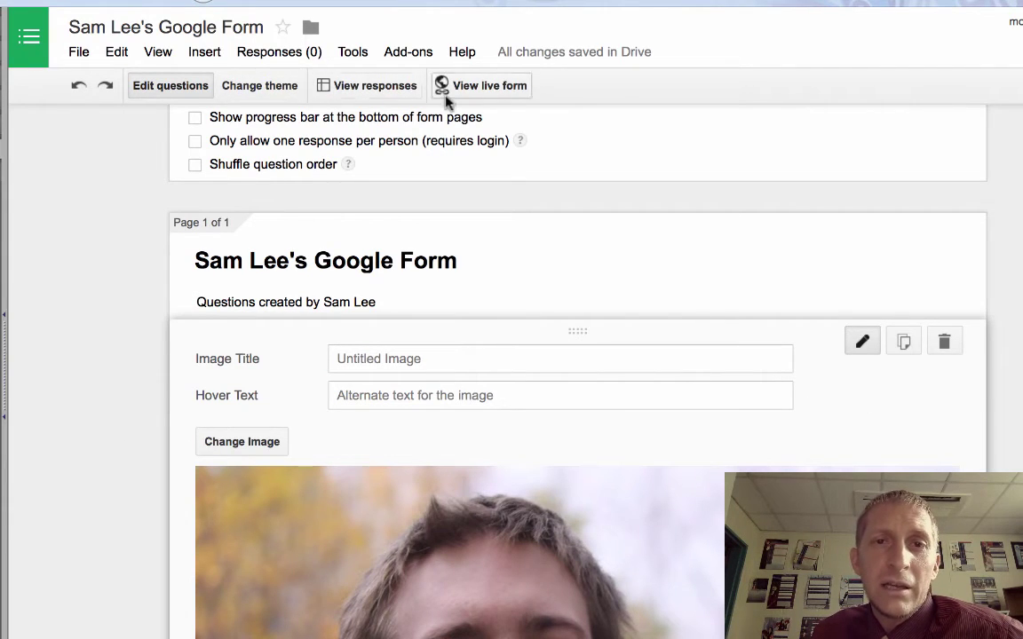
# - Change the form's theme to Fireworks and look through the themed preview
pyautogui.click(266, 86)
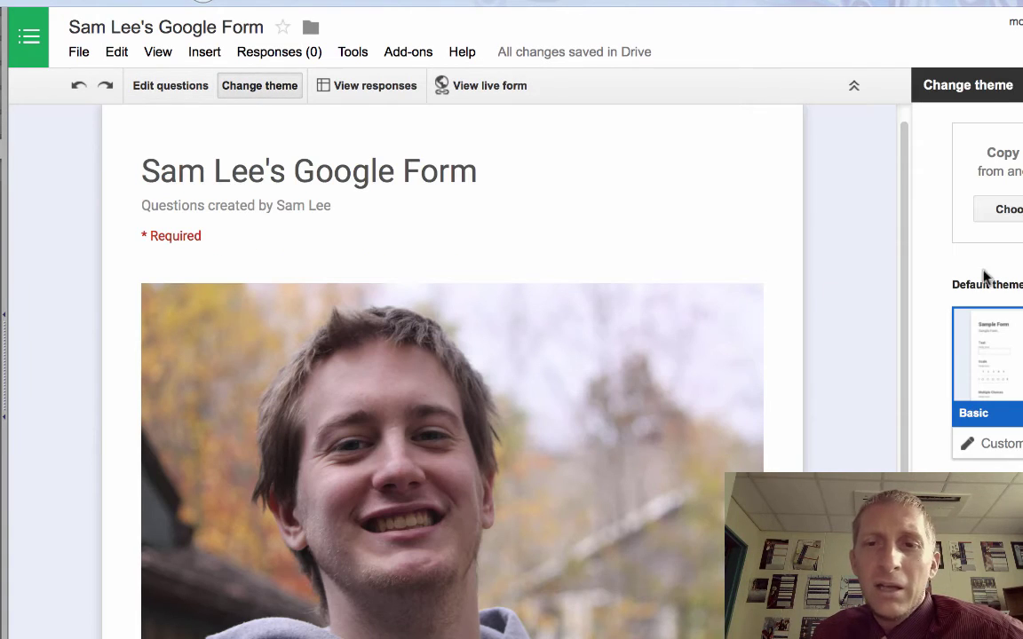
pyautogui.scroll(-10, 1012, 399)
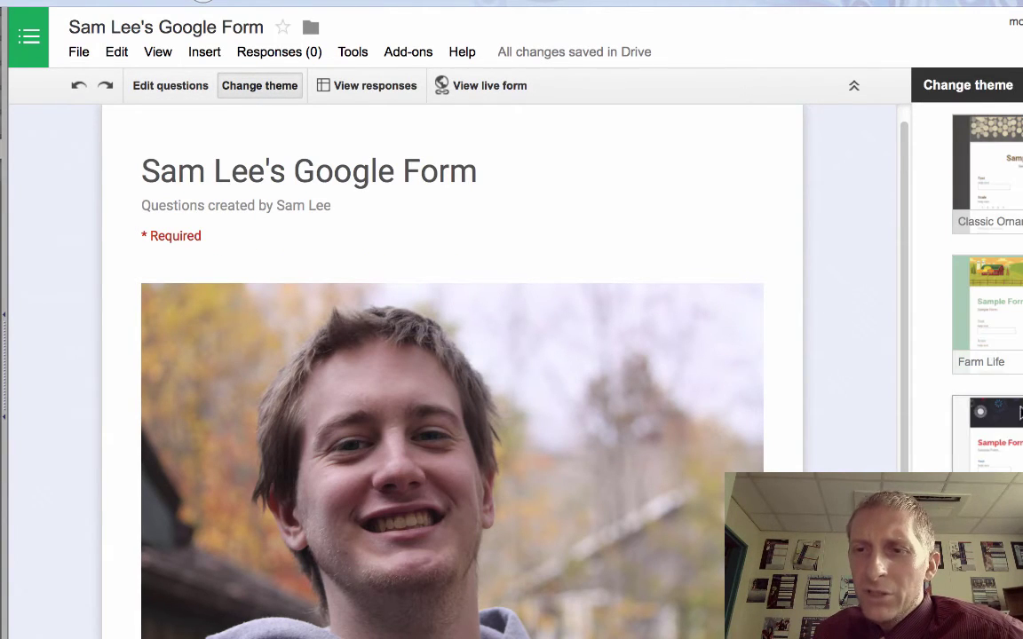
pyautogui.click(1018, 428)
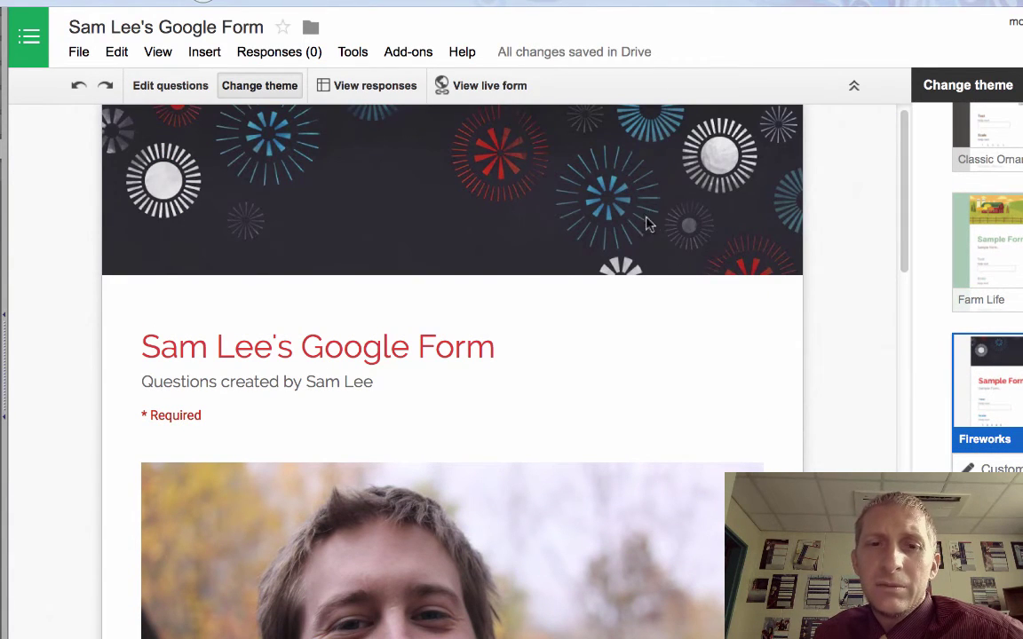
pyautogui.scroll(-7, 641, 250)
pyautogui.scroll(-10, 641, 250)
pyautogui.scroll(15, 641, 244)
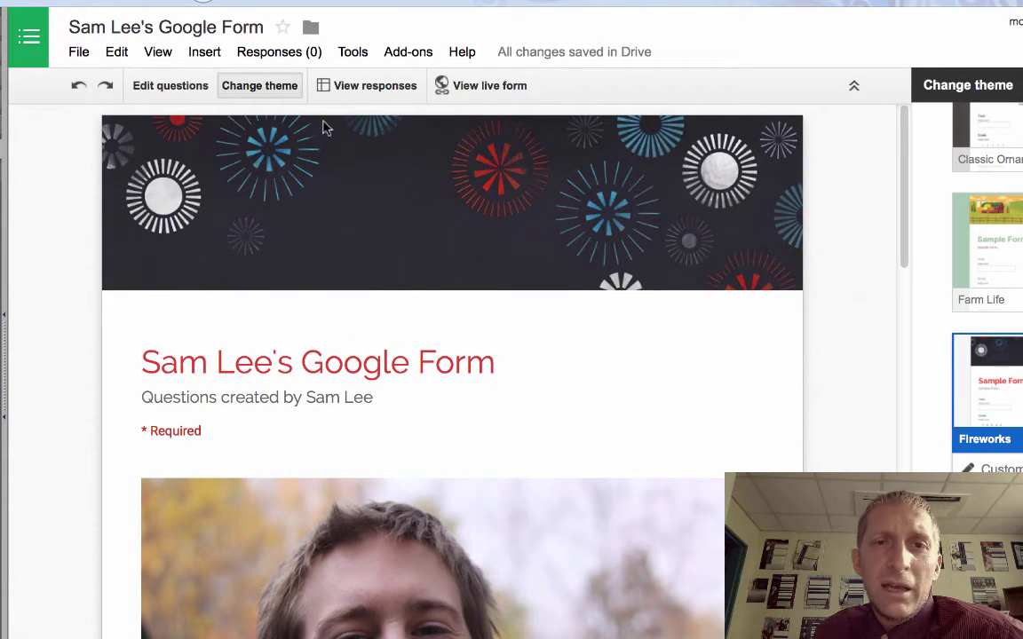
pyautogui.scroll(-1, 484, 207)
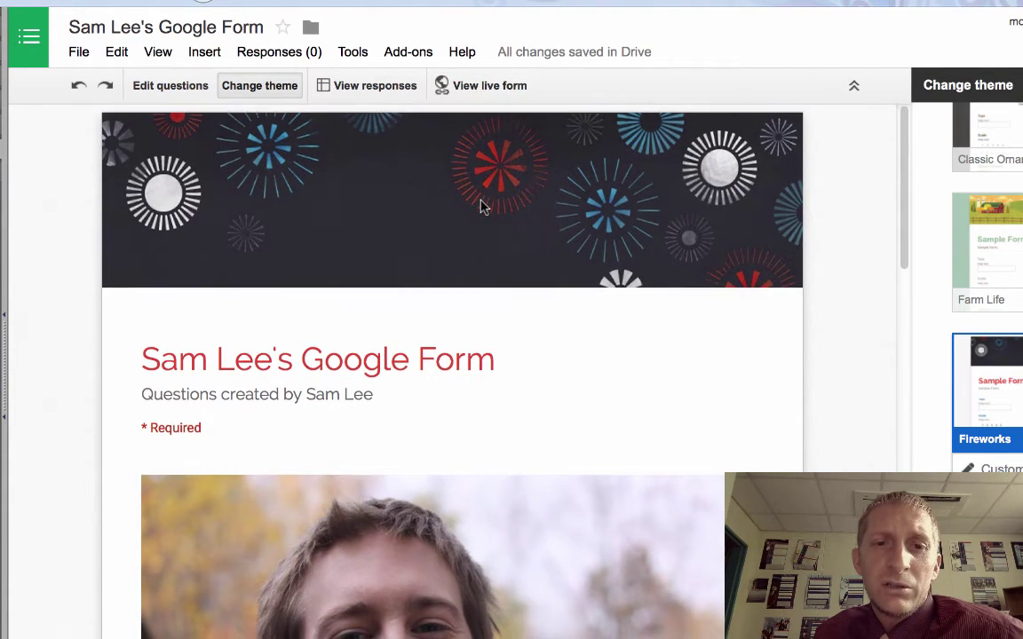
pyautogui.scroll(-4, 484, 206)
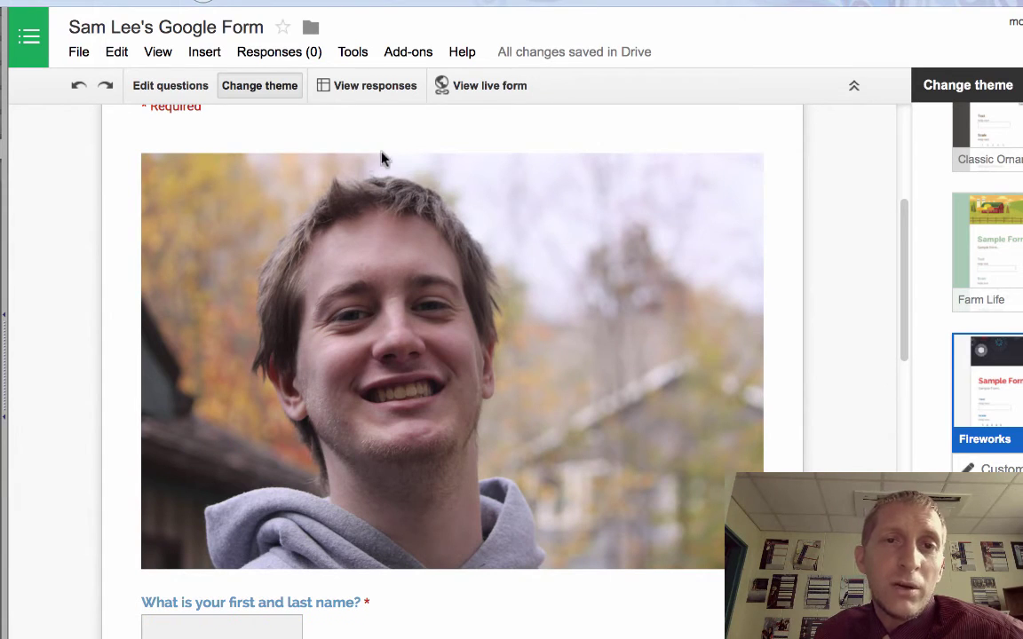
# - Open the live form and enter the respondent's full name in the first-and-last-name question
pyautogui.click(477, 87)
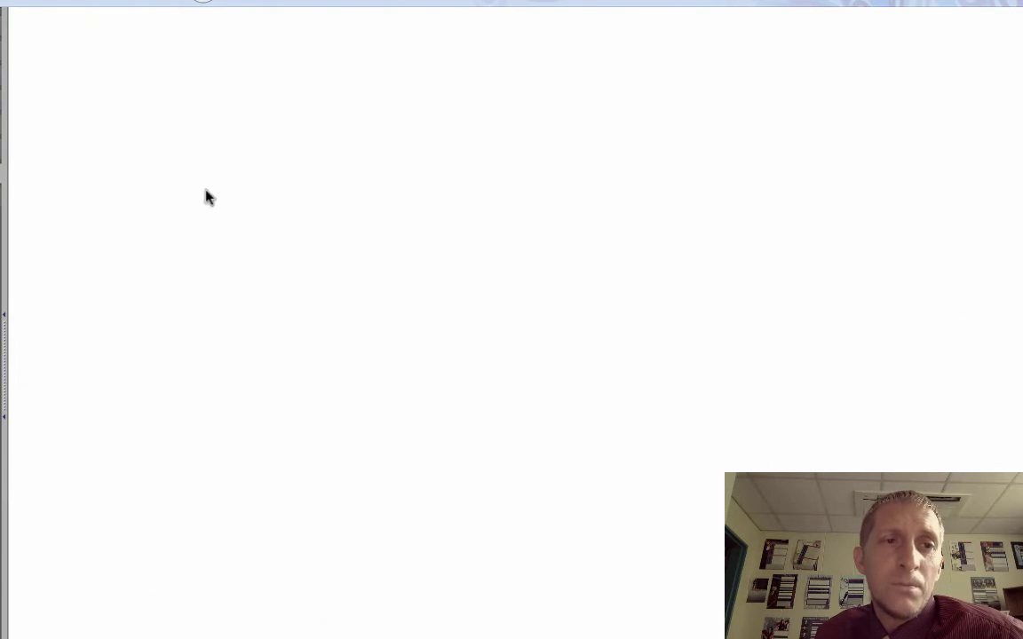
pyautogui.scroll(-6, 228, 246)
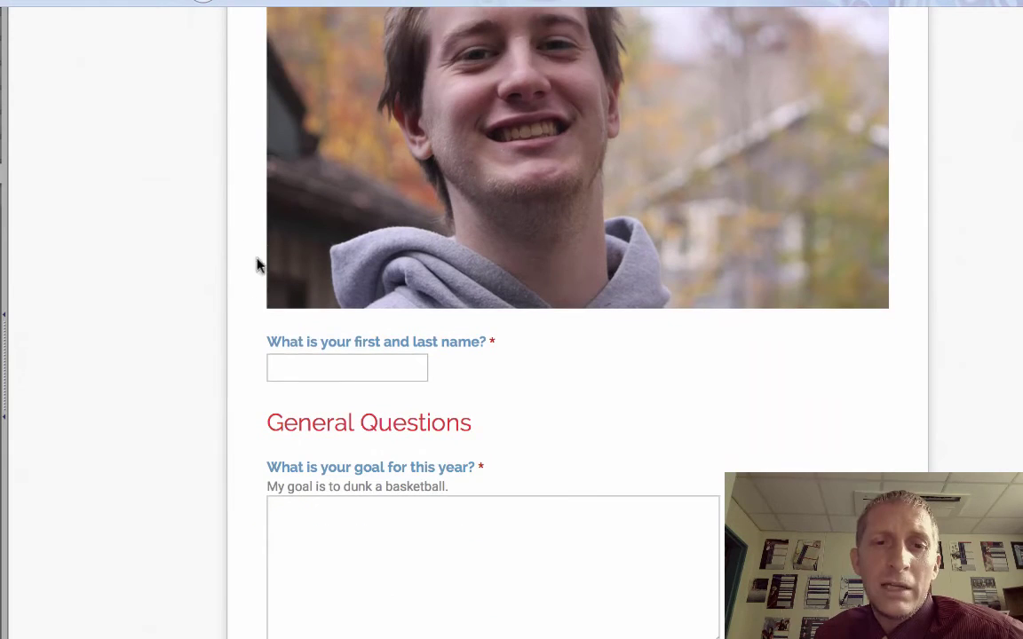
pyautogui.click(311, 367)
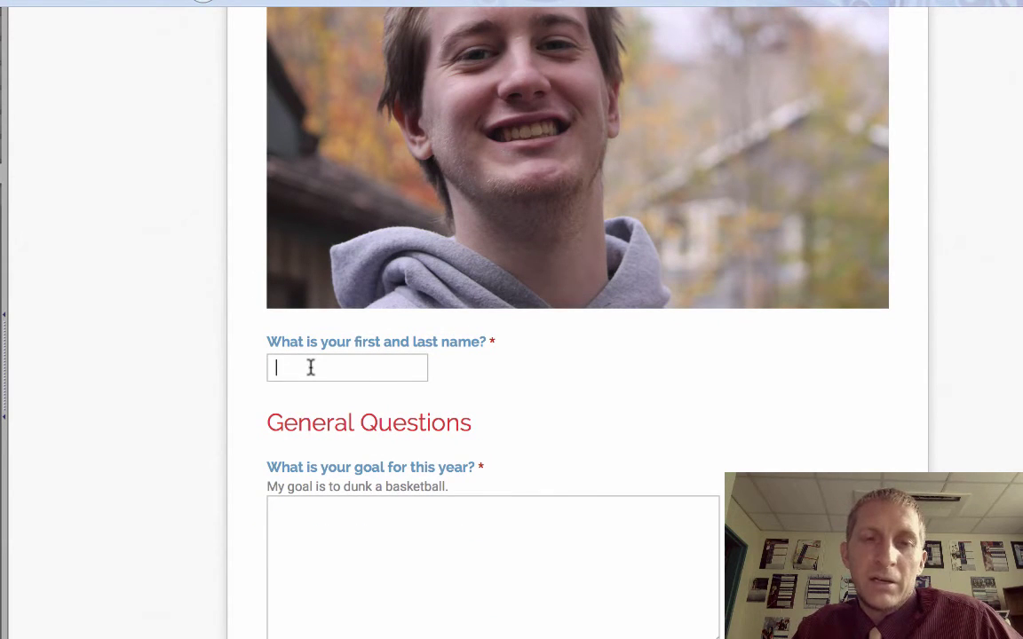
pyautogui.write('Sam Le')
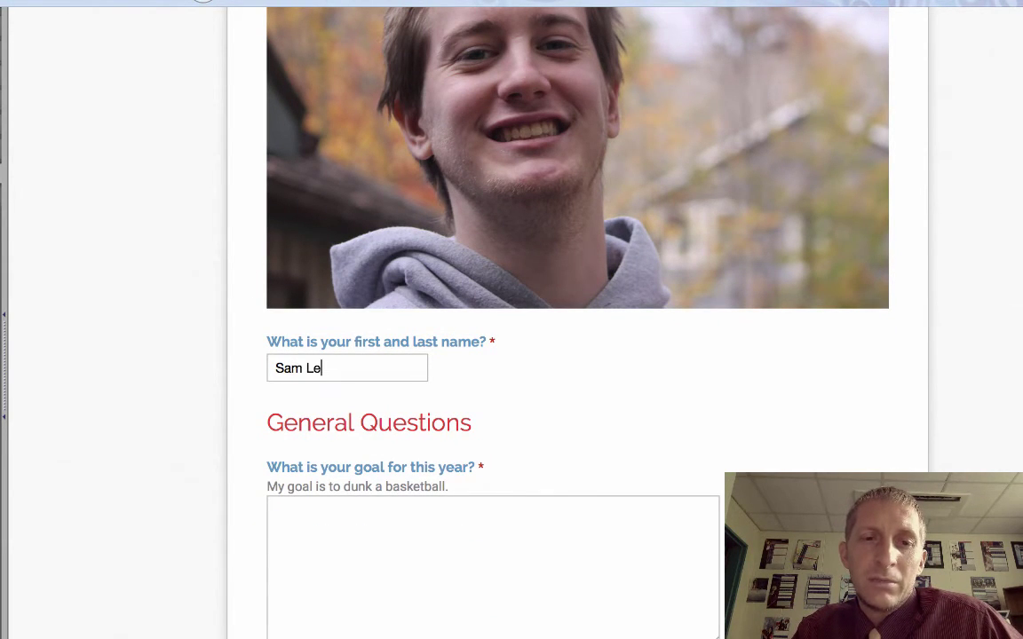
pyautogui.write('e')
pyautogui.scroll(-3, 316, 412)
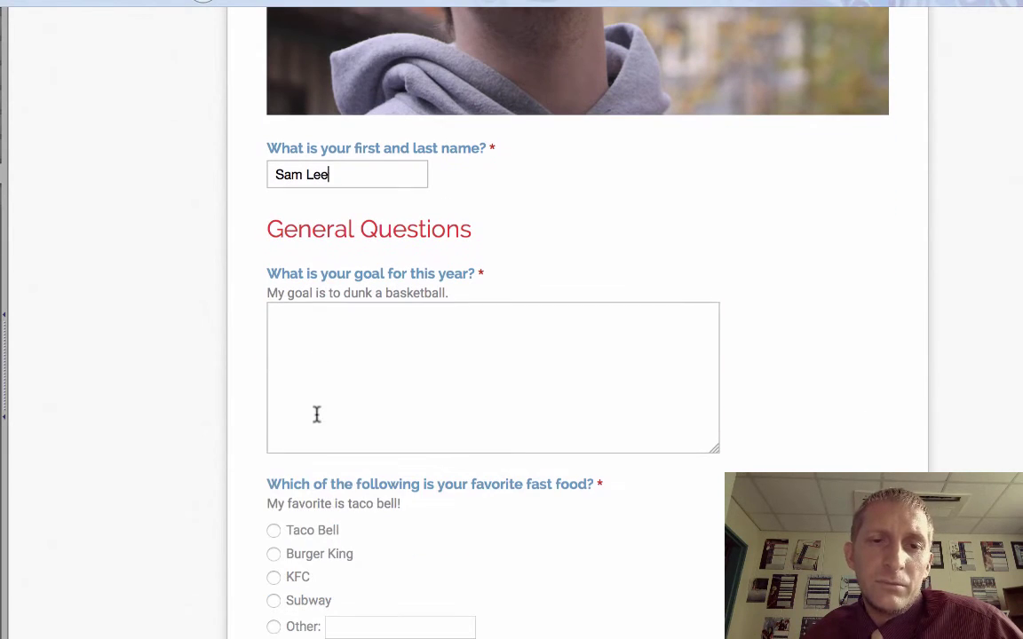
pyautogui.moveTo(352, 178); pyautogui.dragTo(267, 176)
# - Answer the goal question with "To kill a volleyball" and choose Taco Bell as the favorite fast food
pyautogui.click(340, 331)
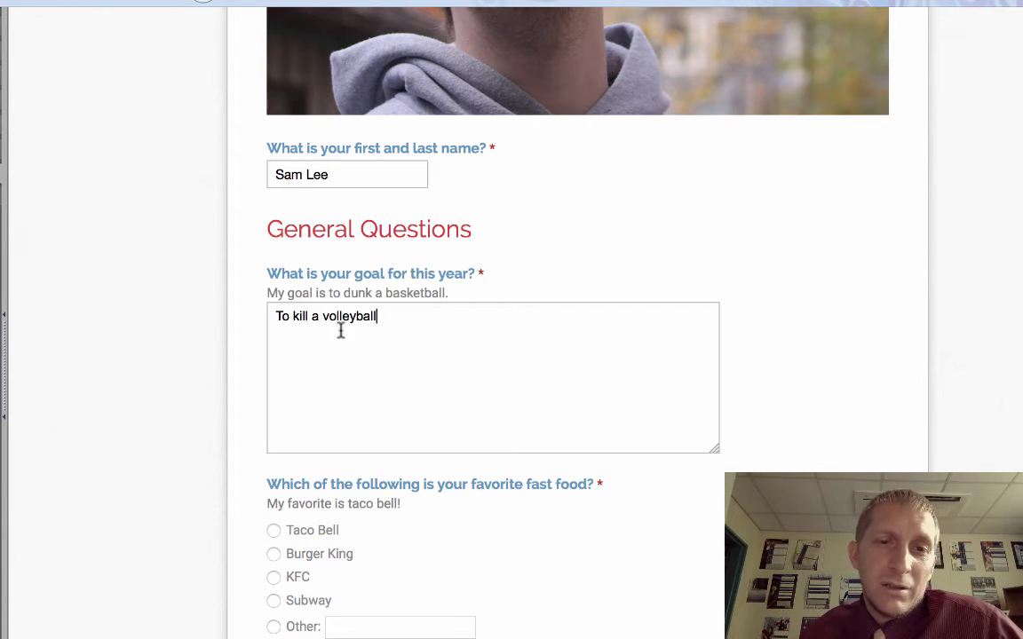
pyautogui.scroll(-4, 345, 419)
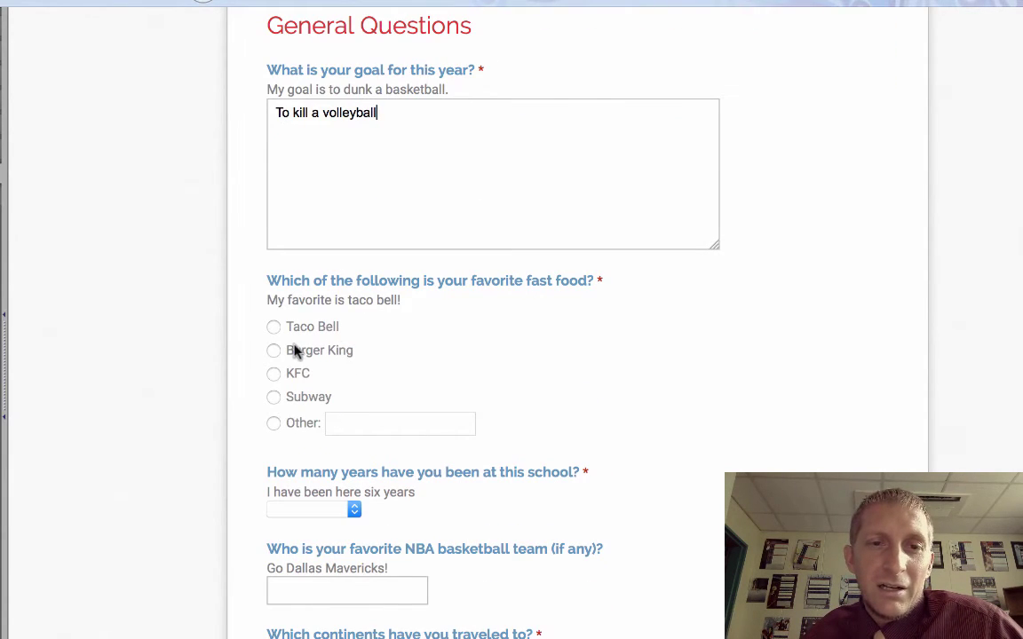
pyautogui.click(275, 326)
# - Set the years at this school to 6 and enter "Mavs" as the favorite NBA basketball team
pyautogui.scroll(-4, 328, 382)
pyautogui.click(313, 326)
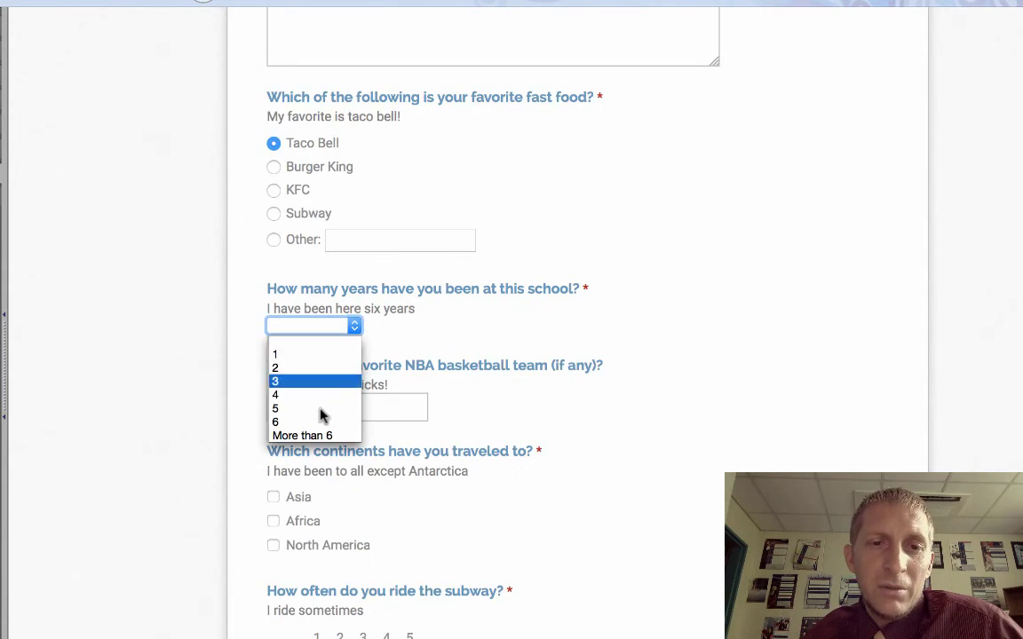
pyautogui.click(315, 423)
pyautogui.click(328, 401)
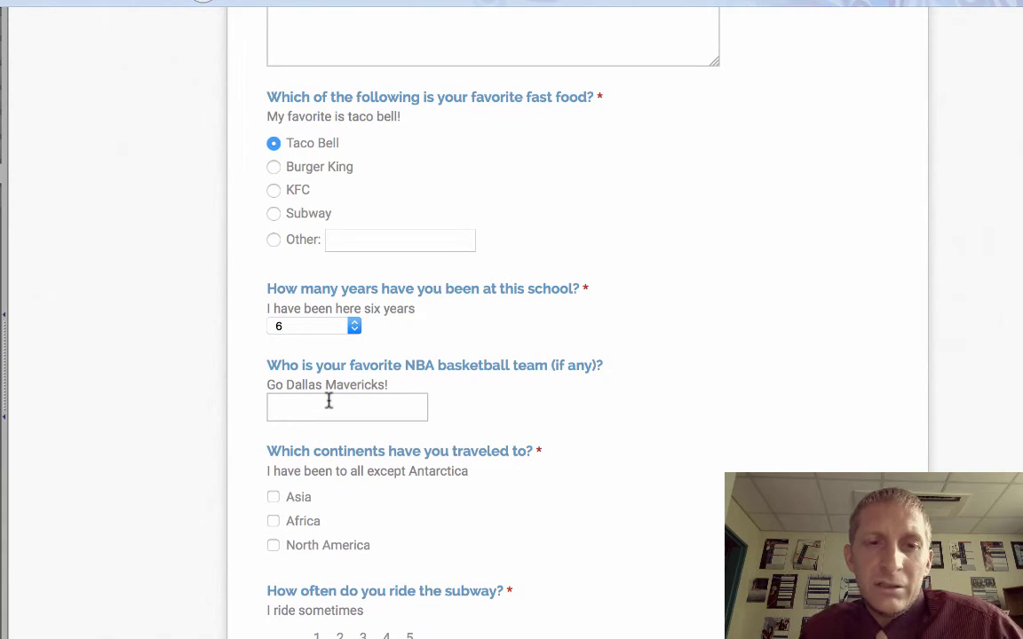
pyautogui.write('Mavs')
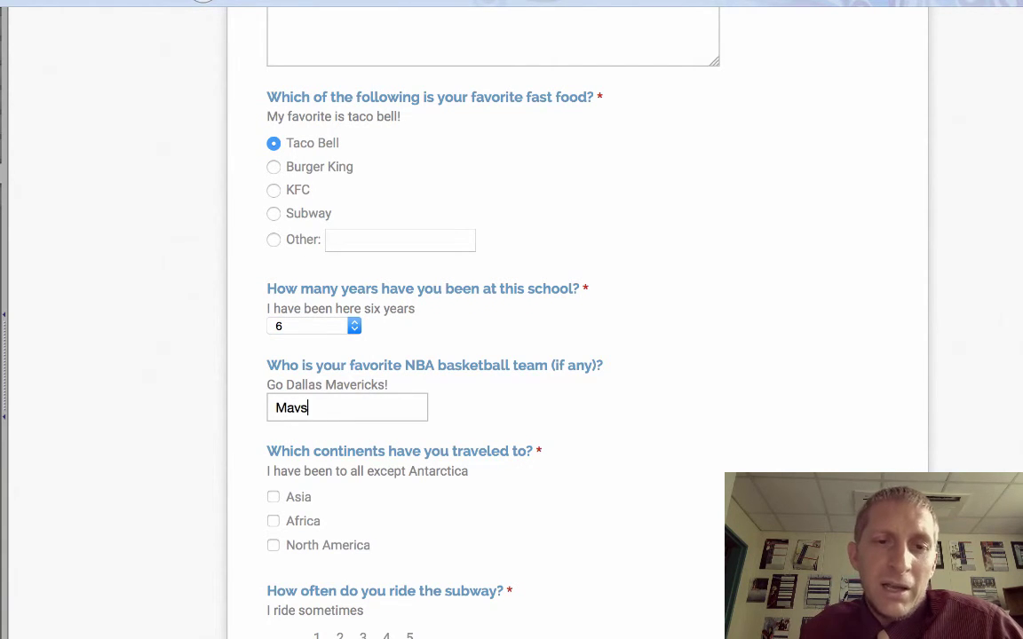
# - Select Asia, Africa and North America as the continents traveled to, and rate the subway riding frequency 3
pyautogui.click(297, 495)
pyautogui.scroll(-4, 298, 504)
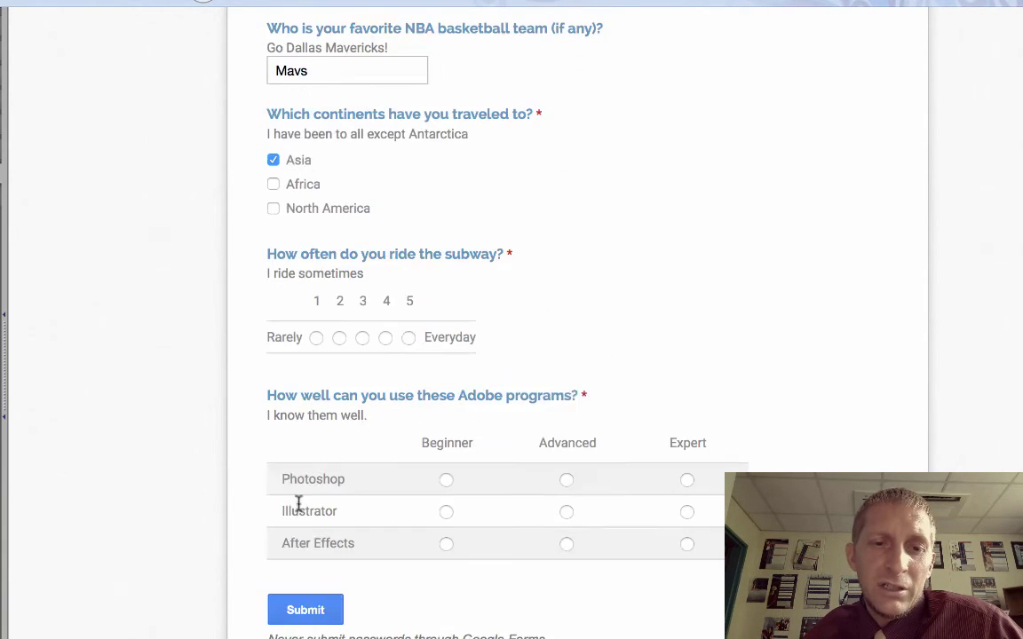
pyautogui.click(273, 208)
pyautogui.click(274, 185)
pyautogui.click(362, 337)
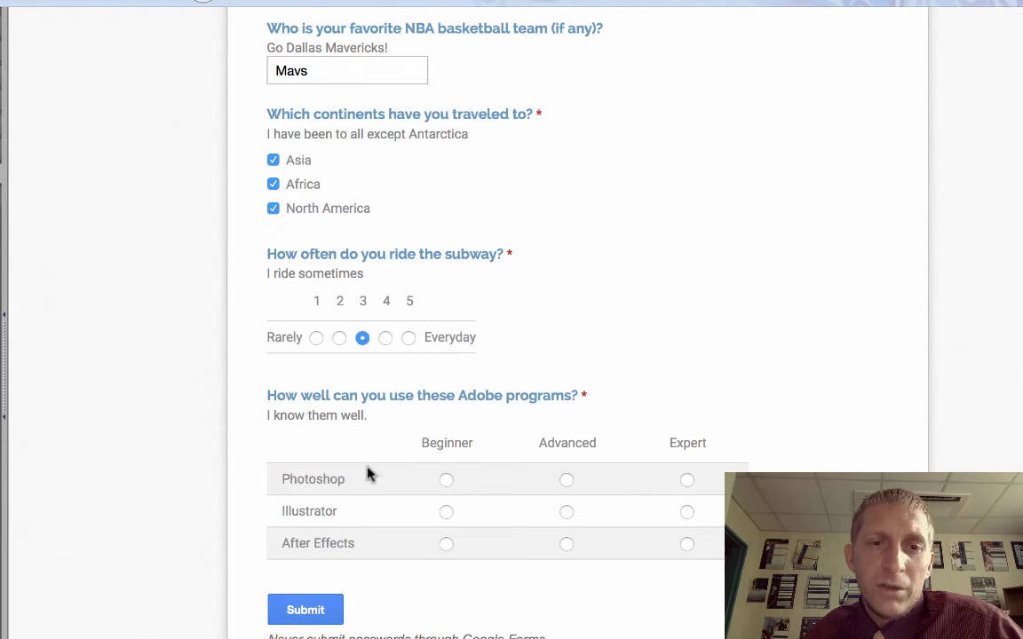
# - Rate Photoshop, Illustrator and After Effects as Expert and submit the form response
pyautogui.click(688, 481)
pyautogui.click(687, 512)
pyautogui.click(687, 544)
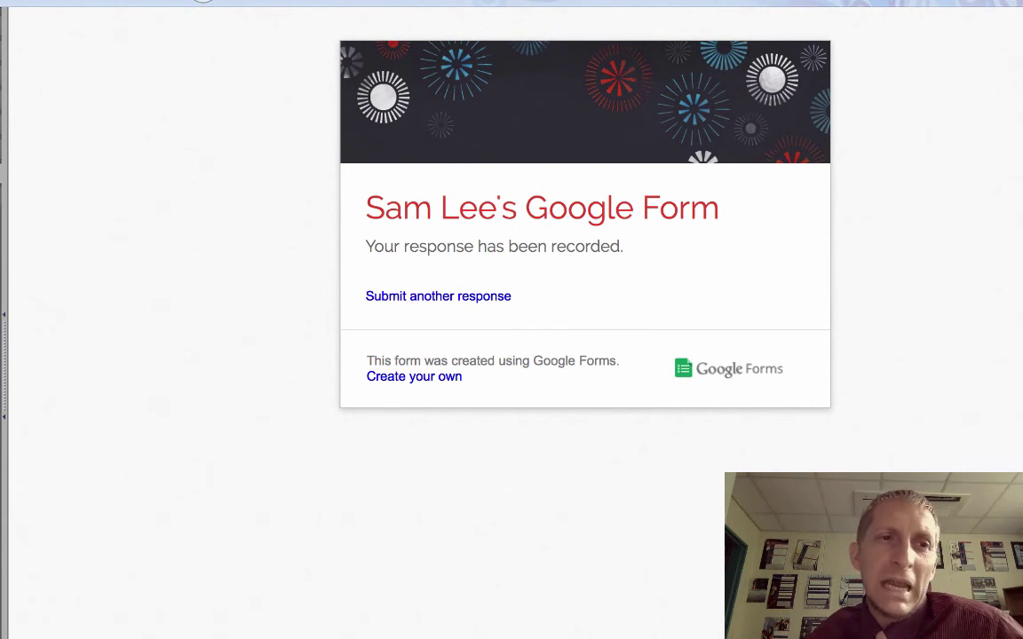
# - In the form editor, set the confirmation message to "Thanks! You are awesome!" and enable publishing a public link to form results
pyautogui.click(1, 149)
pyautogui.scroll(-3, 145, 274)
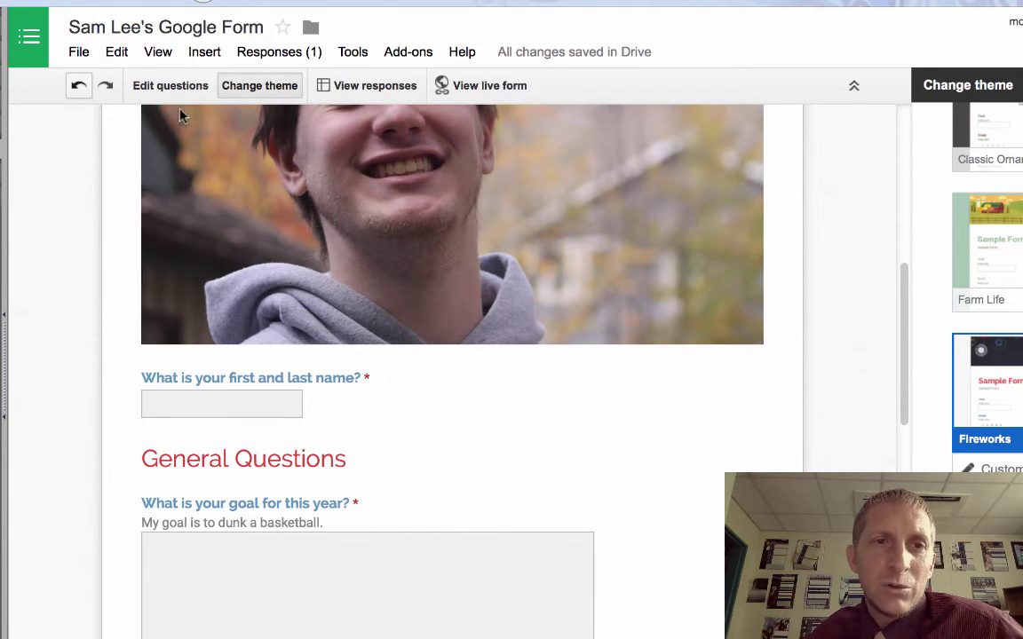
pyautogui.click(160, 86)
pyautogui.scroll(-15, 165, 212)
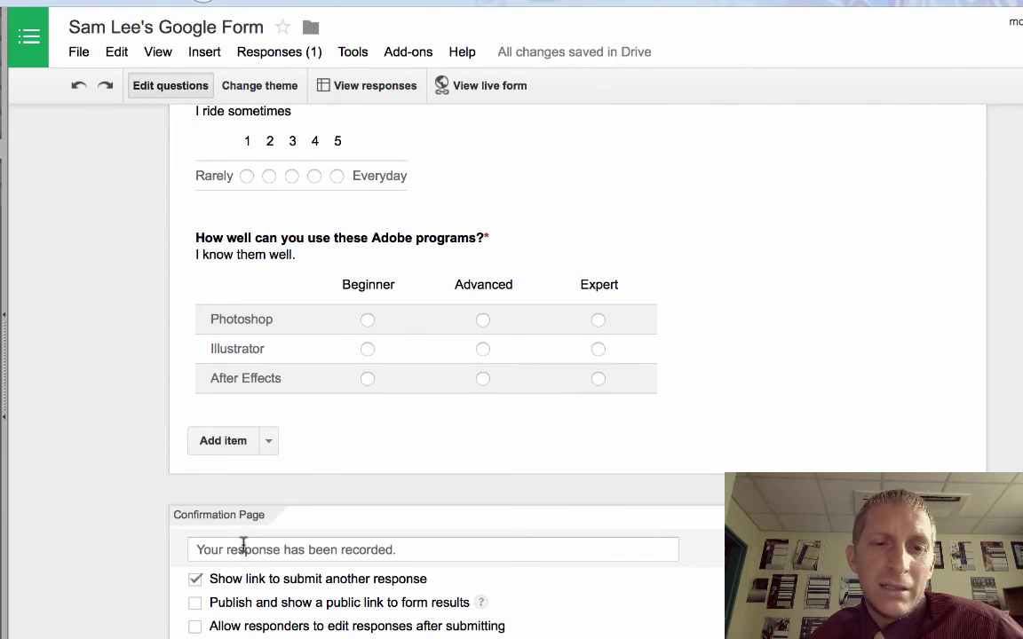
pyautogui.click(329, 548)
pyautogui.moveTo(420, 548); pyautogui.dragTo(180, 556)
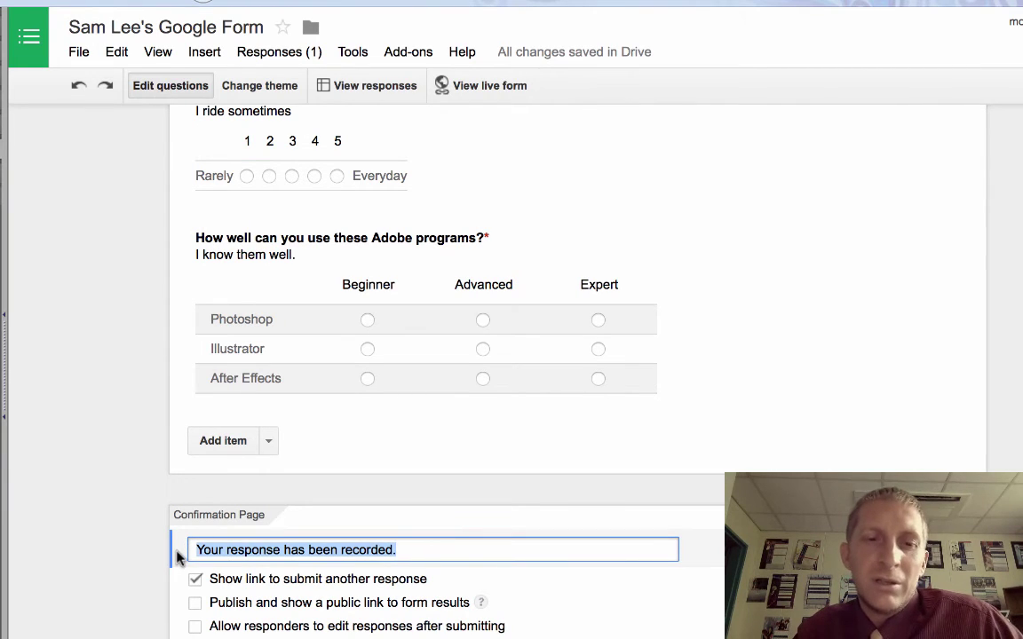
pyautogui.write('Thanks! You are awe')
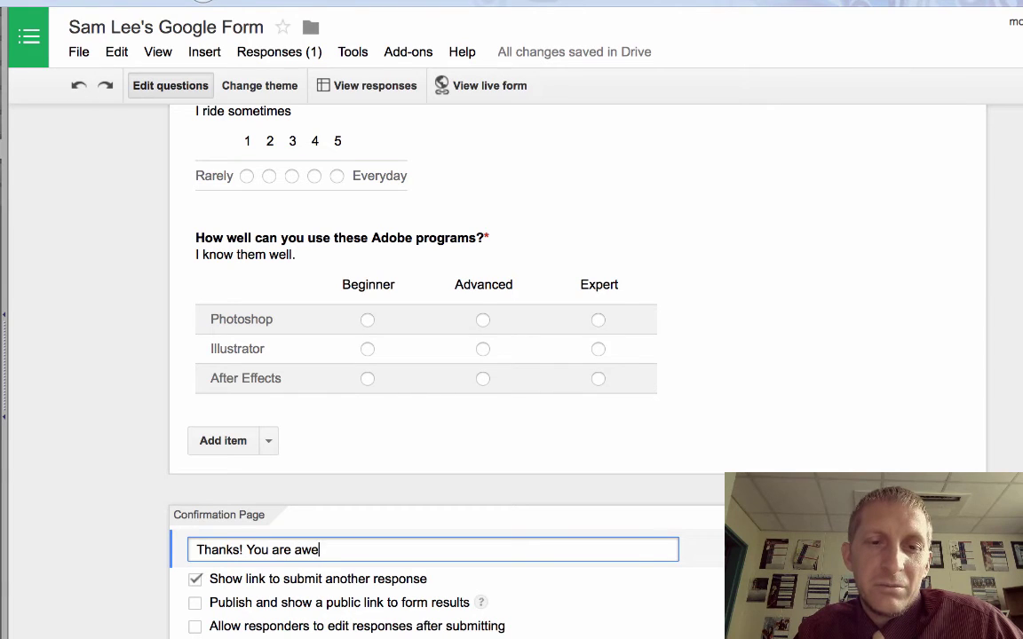
pyautogui.write('some!')
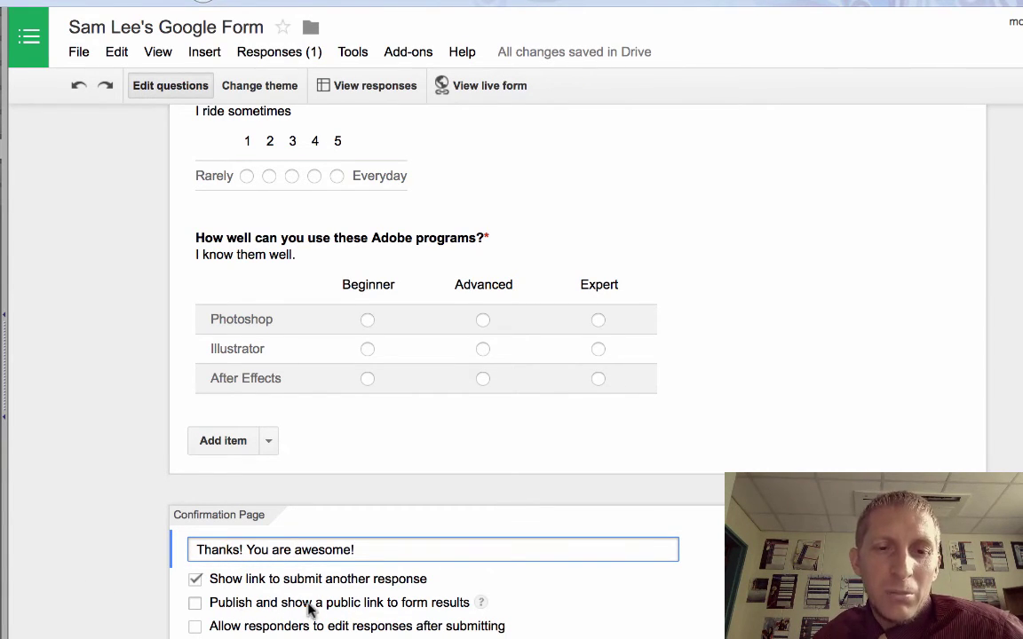
pyautogui.click(195, 603)
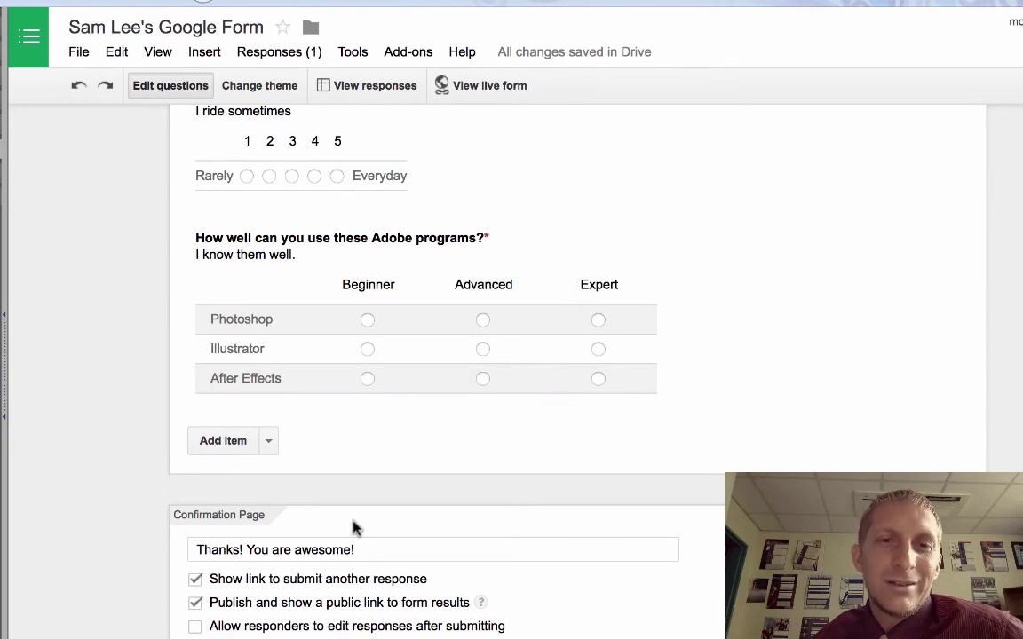
# - Open the summary of responses and examine the answers and charts for each question
pyautogui.scroll(15, 382, 616)
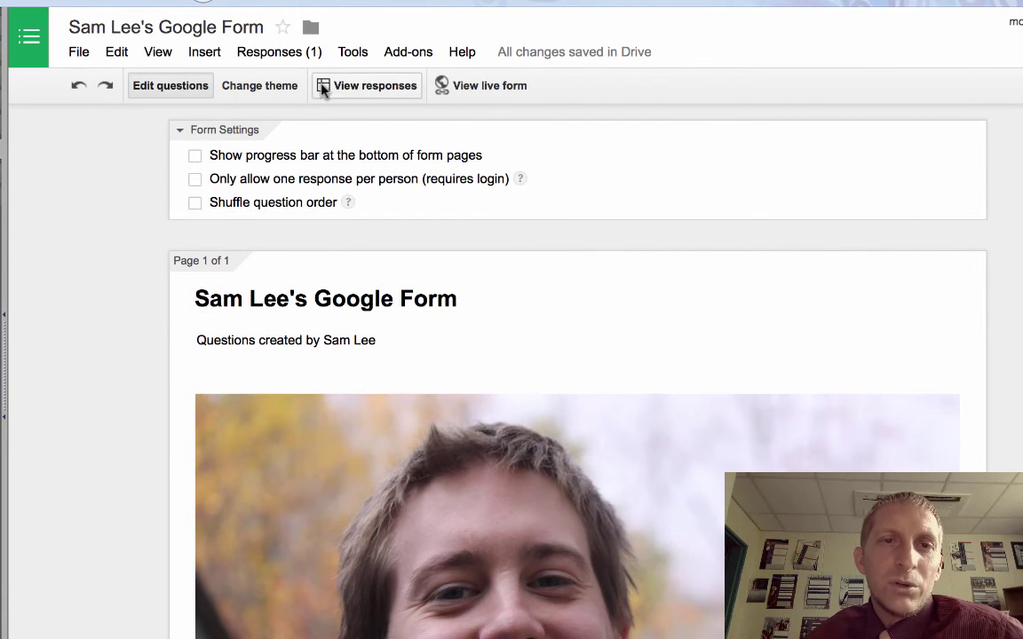
pyautogui.click(268, 49)
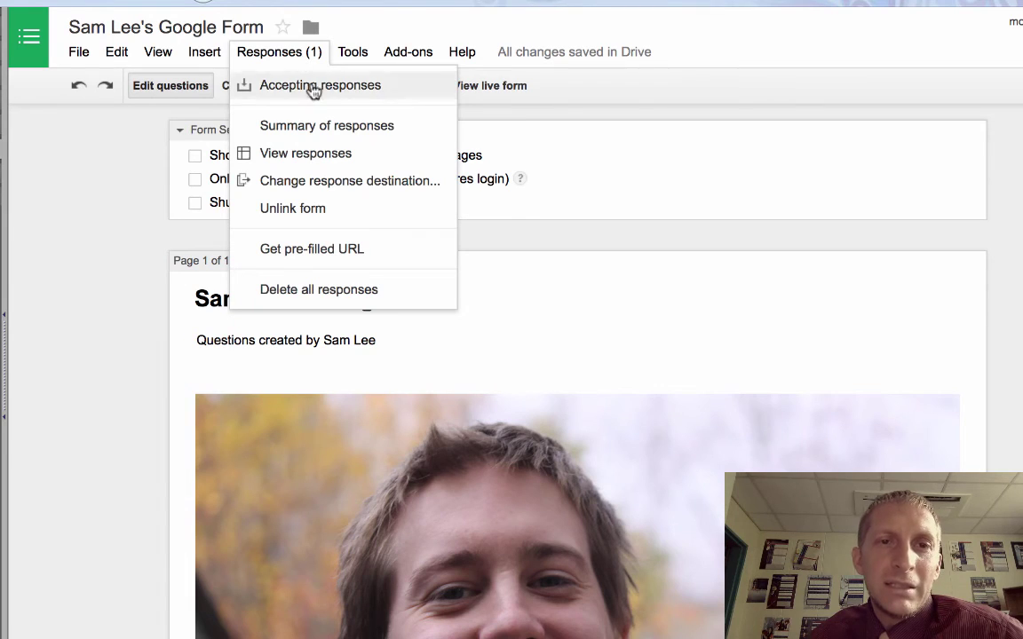
pyautogui.click(326, 127)
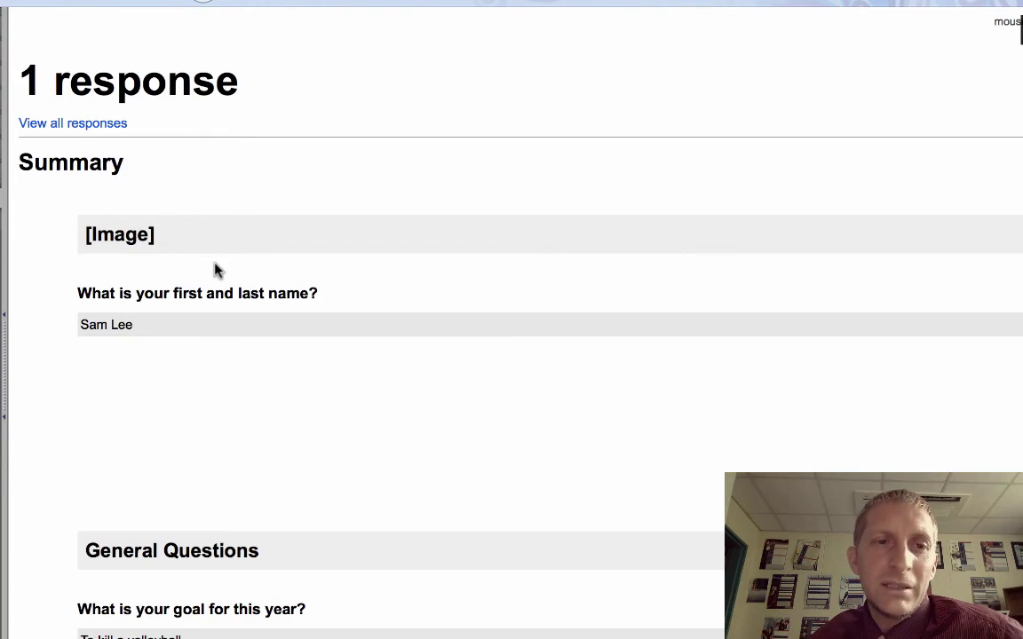
pyautogui.scroll(-2, 240, 255)
pyautogui.scroll(-5, 243, 253)
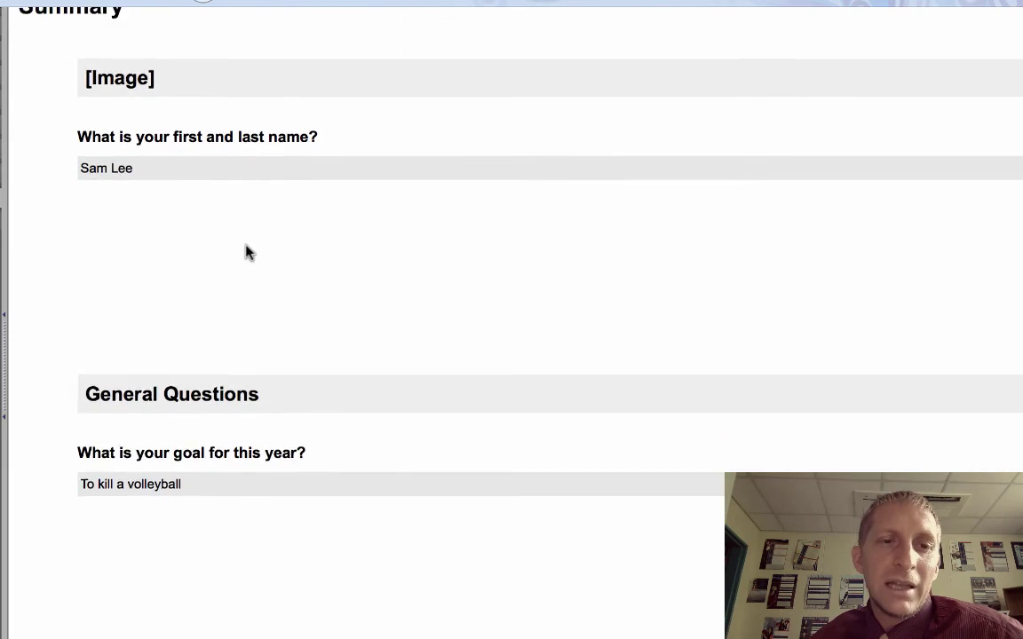
pyautogui.scroll(-6, 239, 279)
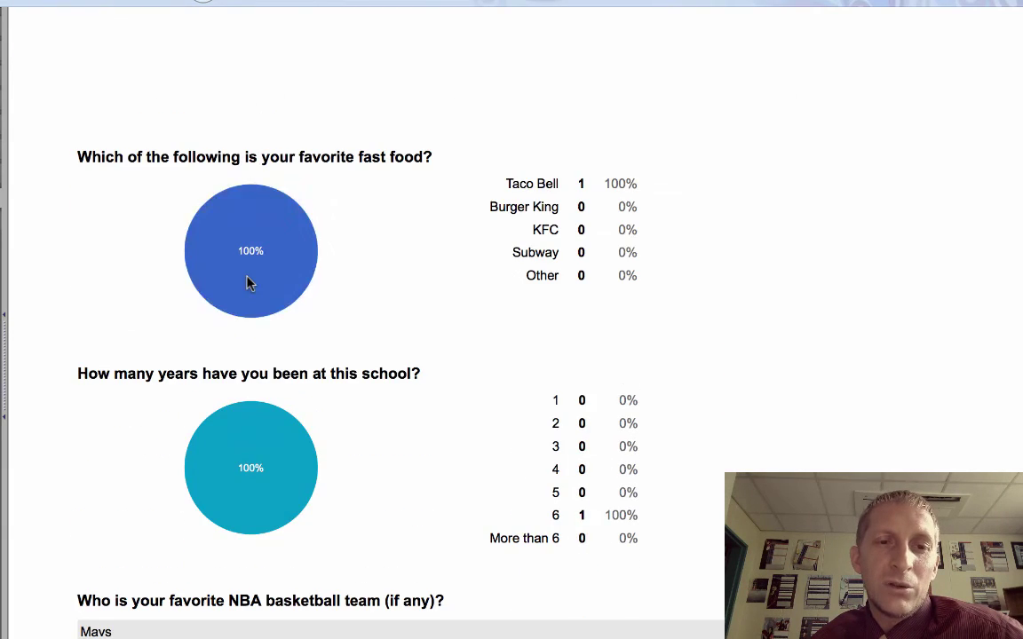
pyautogui.scroll(-12, 247, 283)
pyautogui.scroll(20, 248, 282)
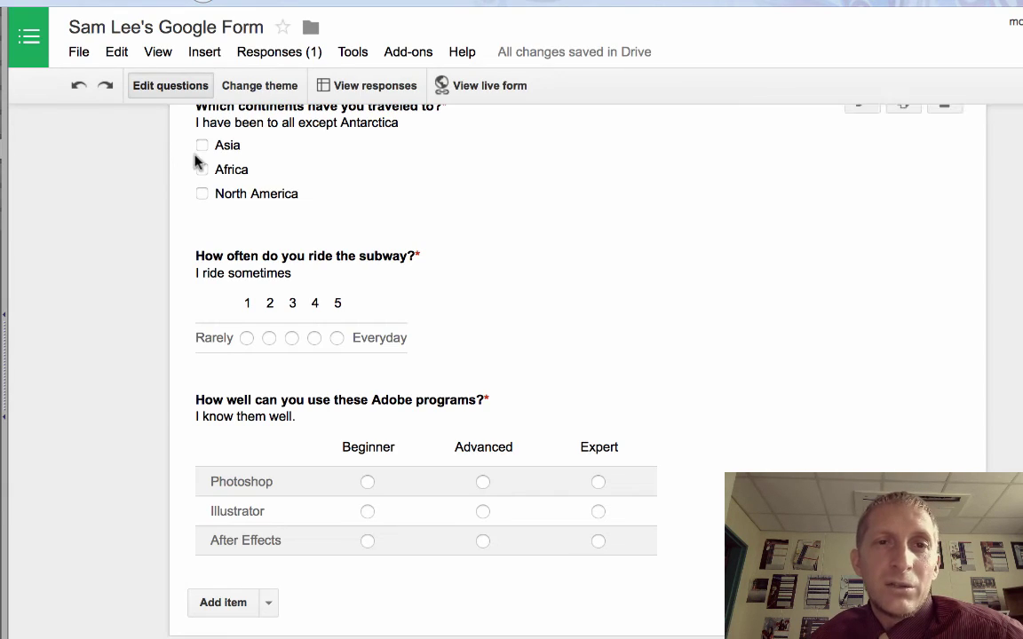
# - Open the form's responses spreadsheet and select the entire sheet
pyautogui.click(285, 55)
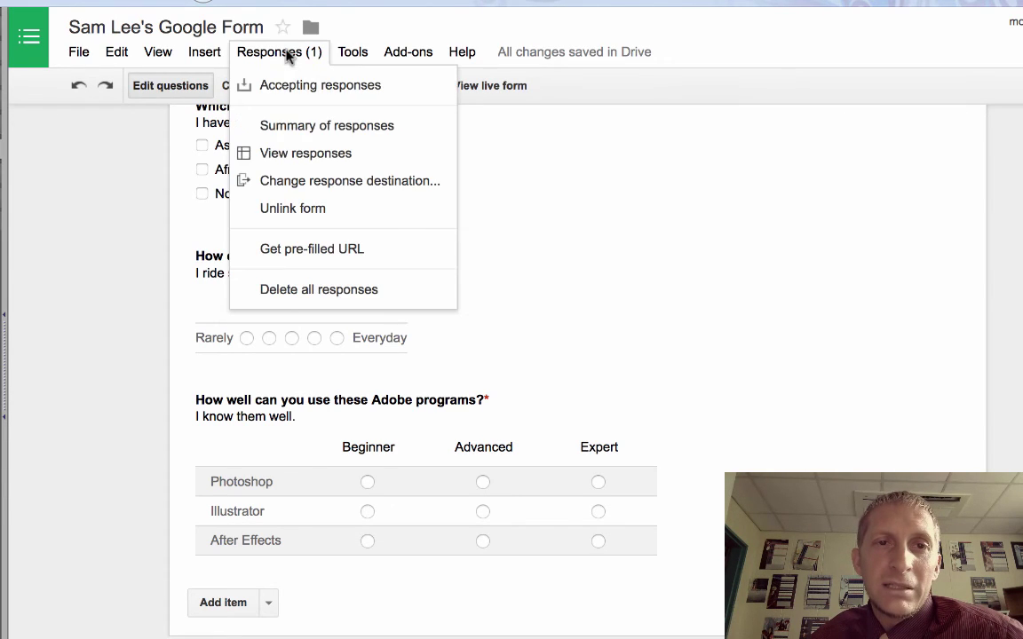
pyautogui.click(329, 155)
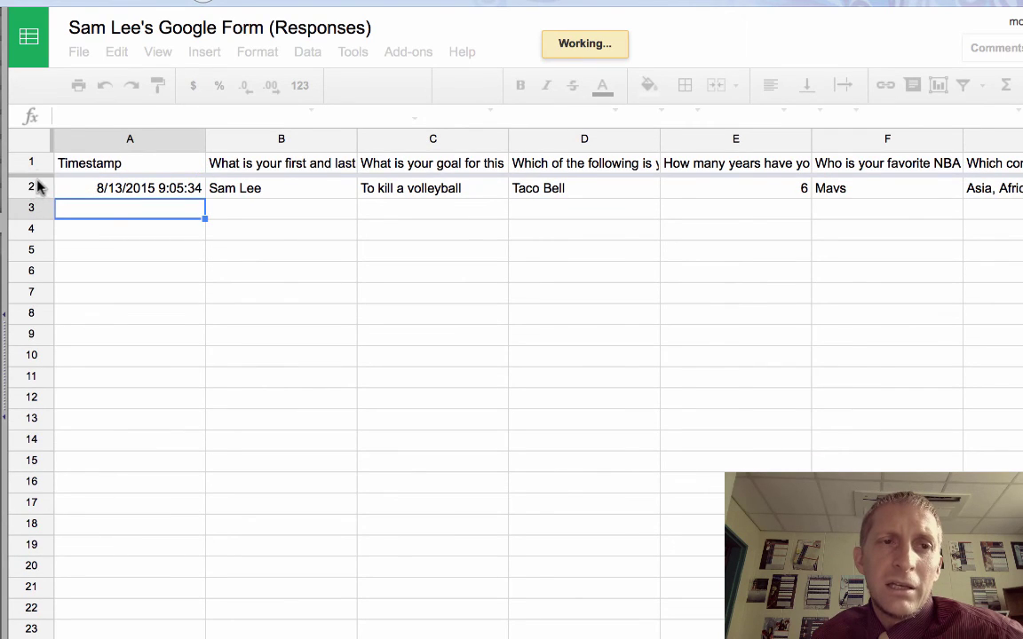
pyautogui.click(33, 138)
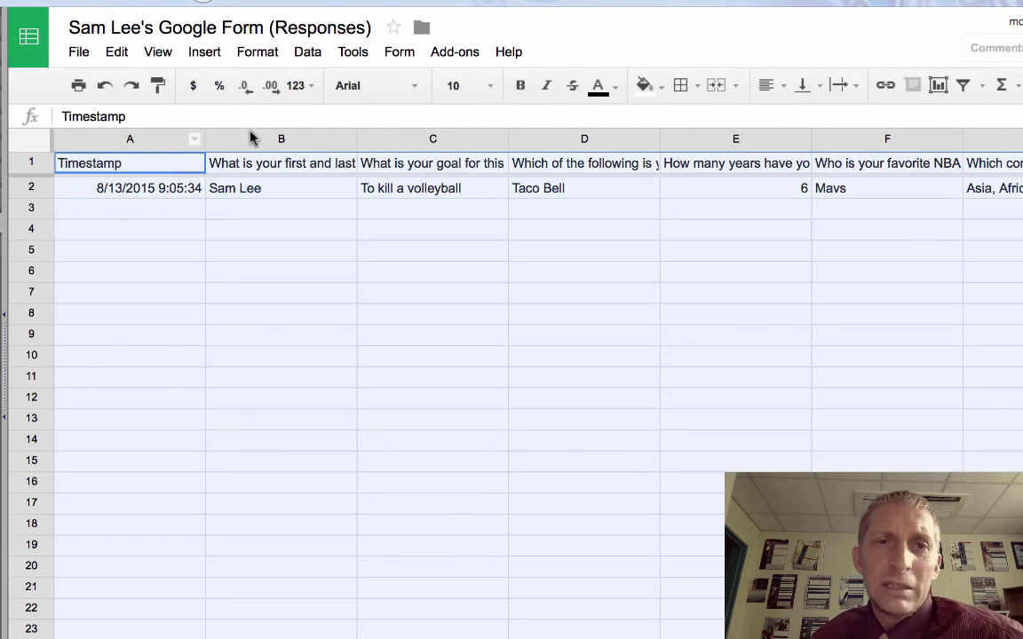
pyautogui.click(306, 53)
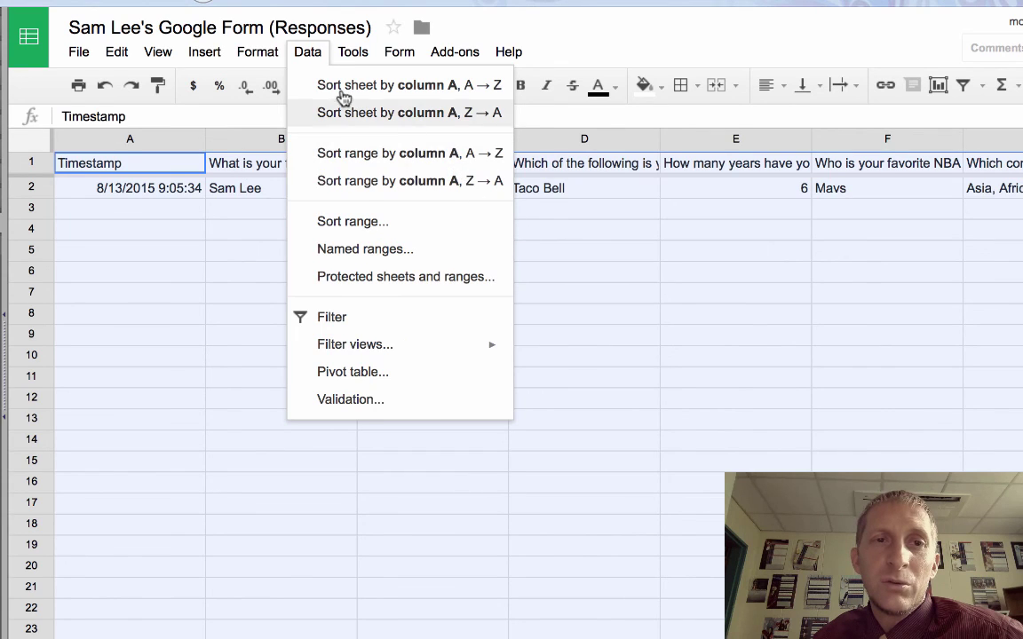
pyautogui.click(350, 57)
pyautogui.click(350, 57)
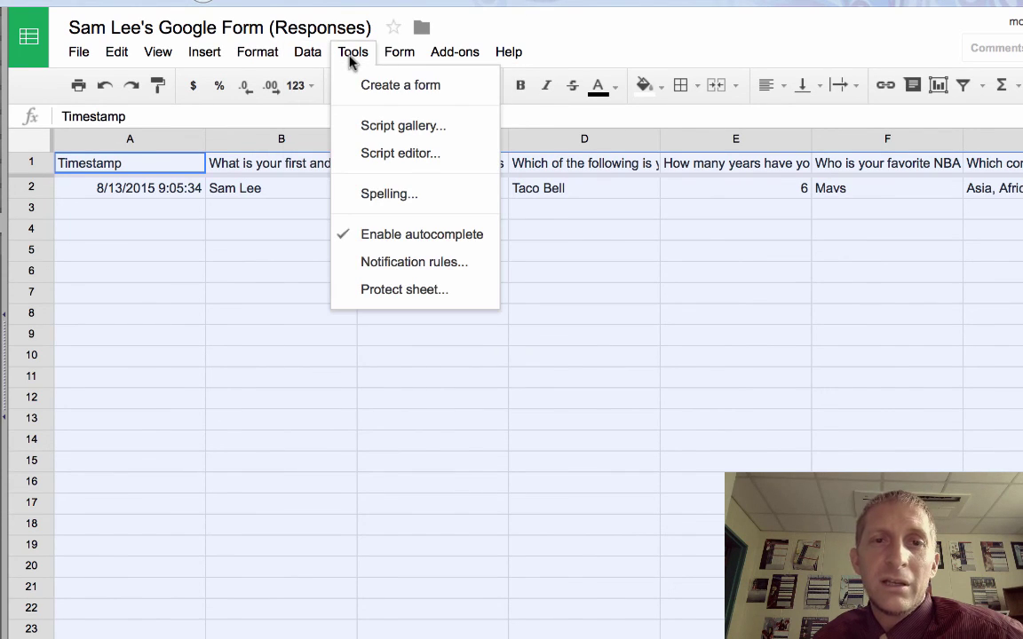
pyautogui.moveTo(246, 55)
pyautogui.click(160, 284)
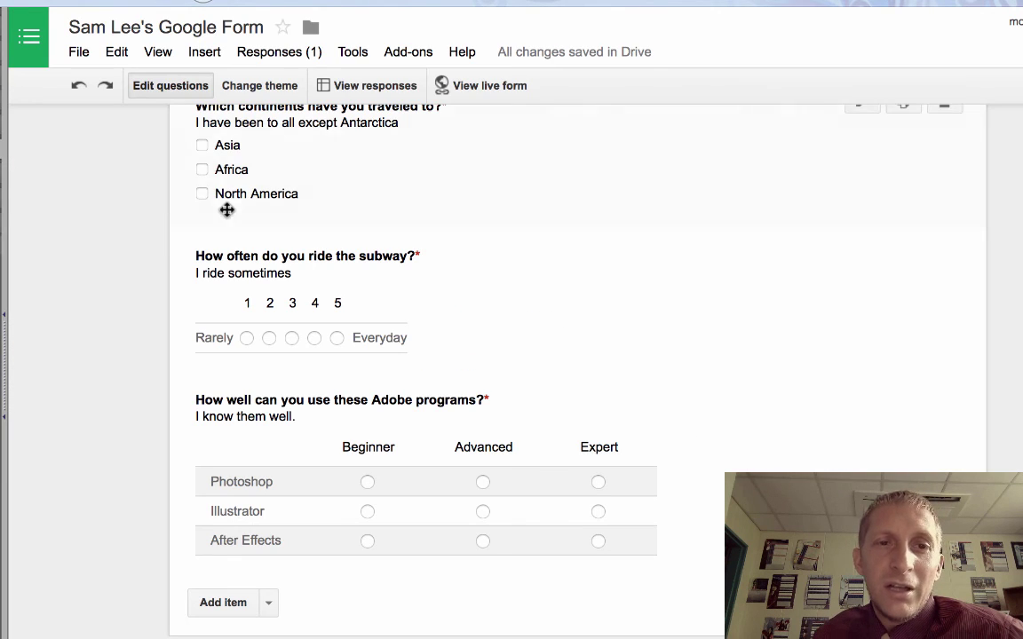
# - Stop the form from accepting responses and turn response acceptance back on
pyautogui.click(291, 57)
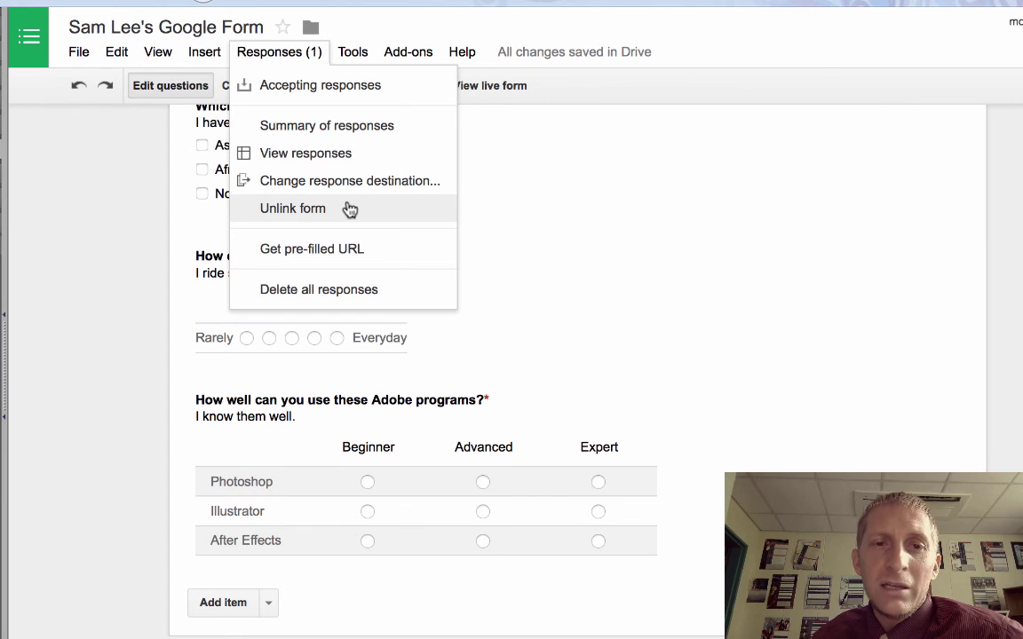
pyautogui.click(360, 89)
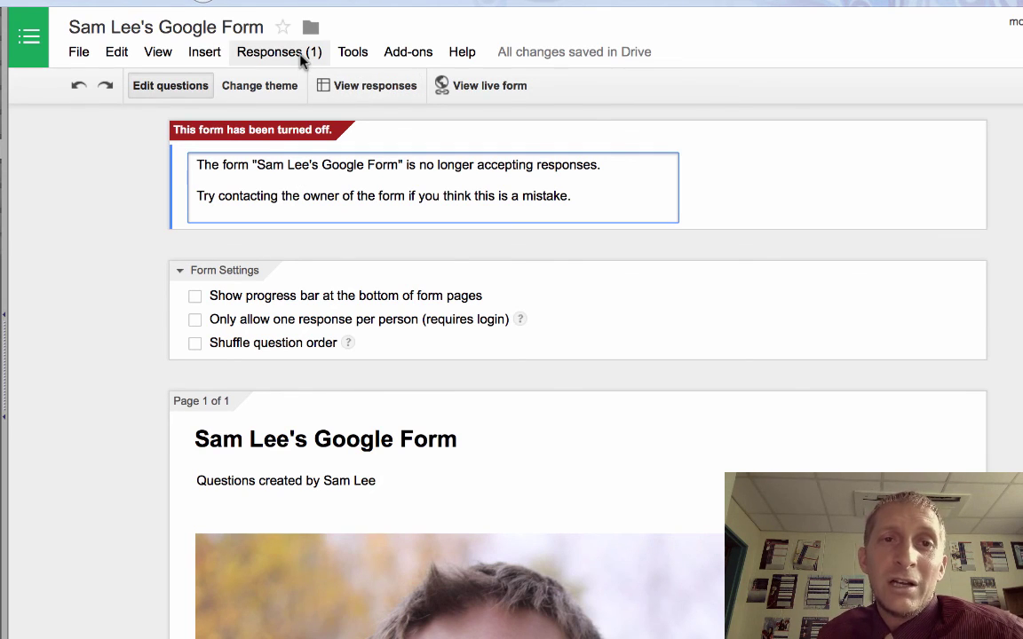
pyautogui.click(269, 50)
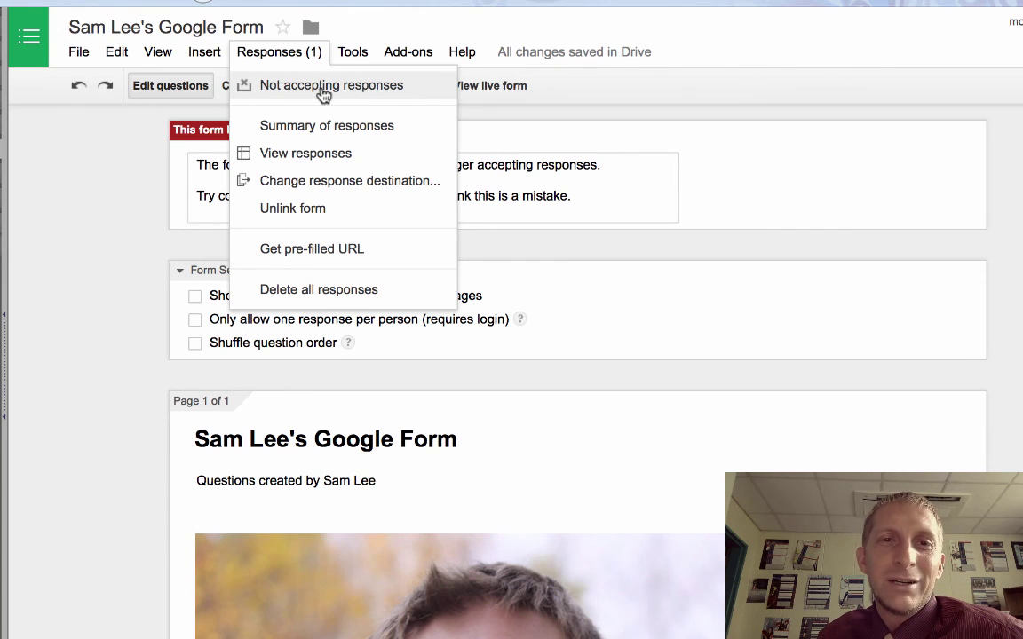
pyautogui.click(322, 89)
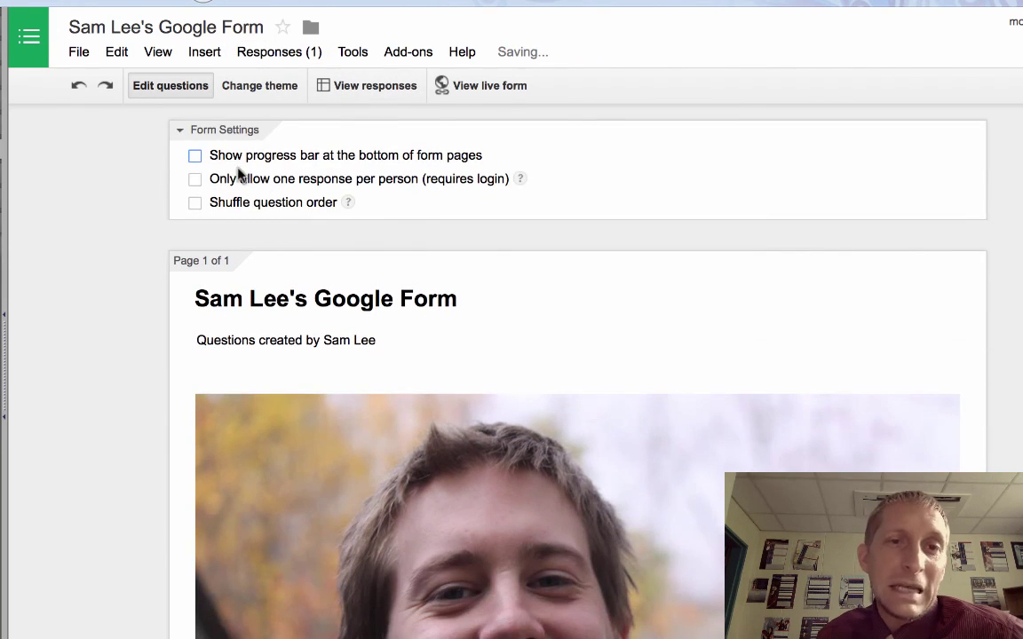
# - Open the form's sending options, switch the share link to a short URL and copy it
pyautogui.click(79, 53)
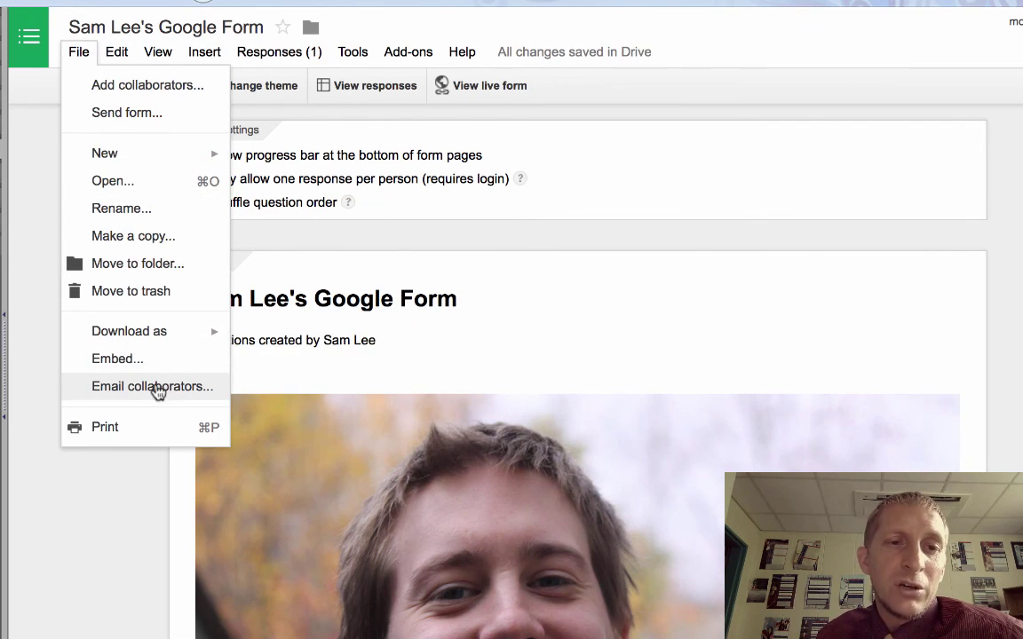
pyautogui.click(162, 118)
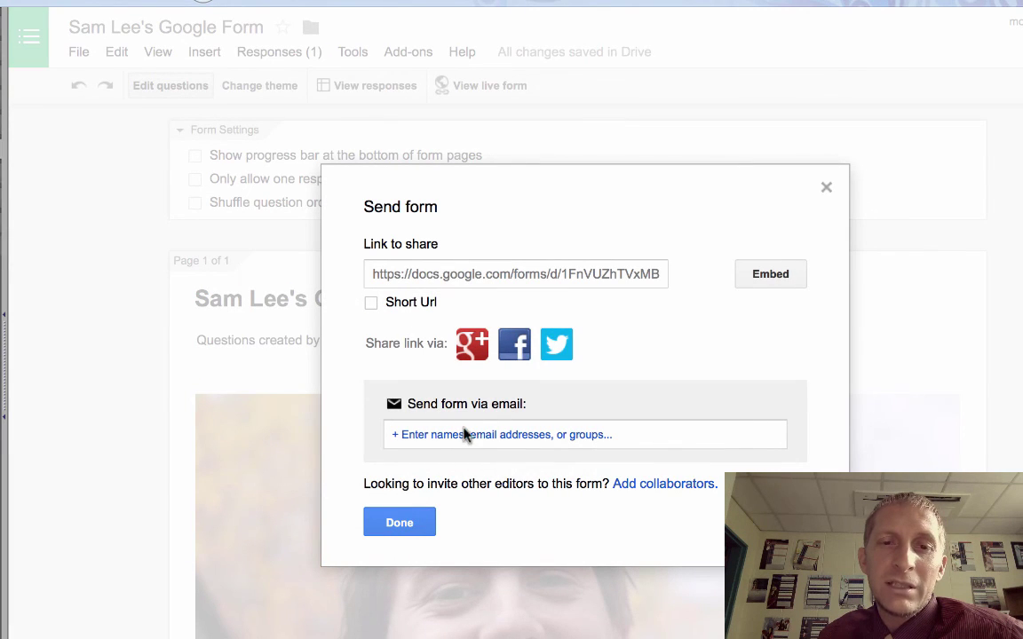
pyautogui.click(466, 434)
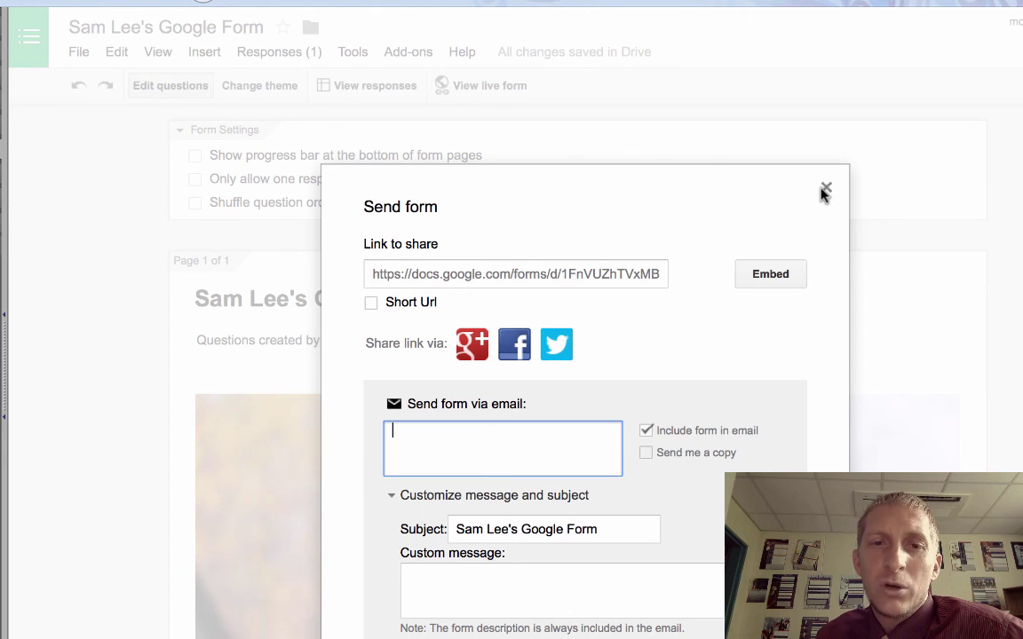
pyautogui.click(372, 303)
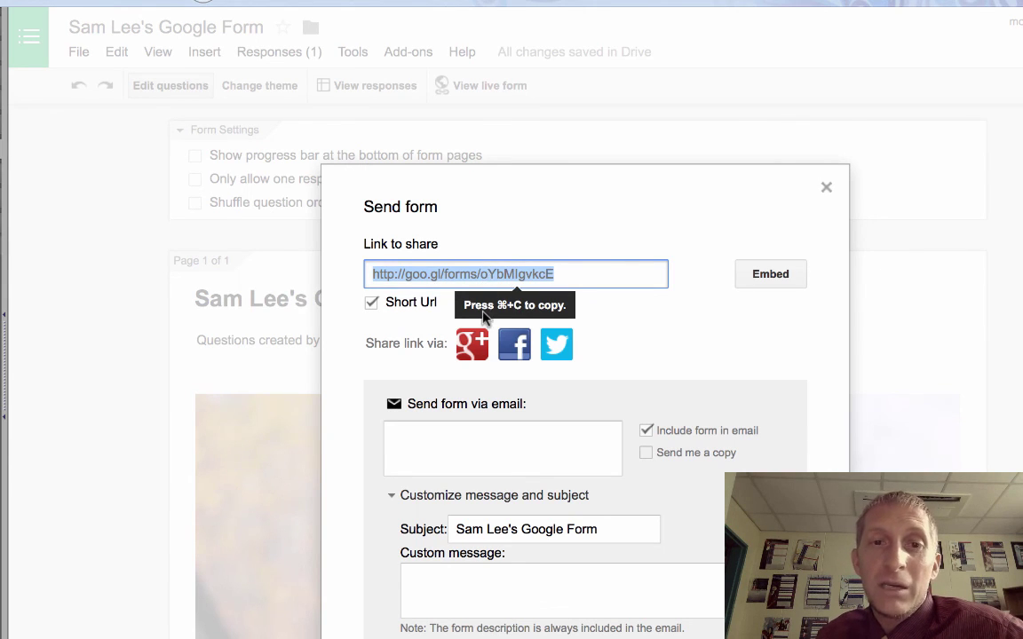
pyautogui.press('super+c')
pyautogui.click(825, 187)
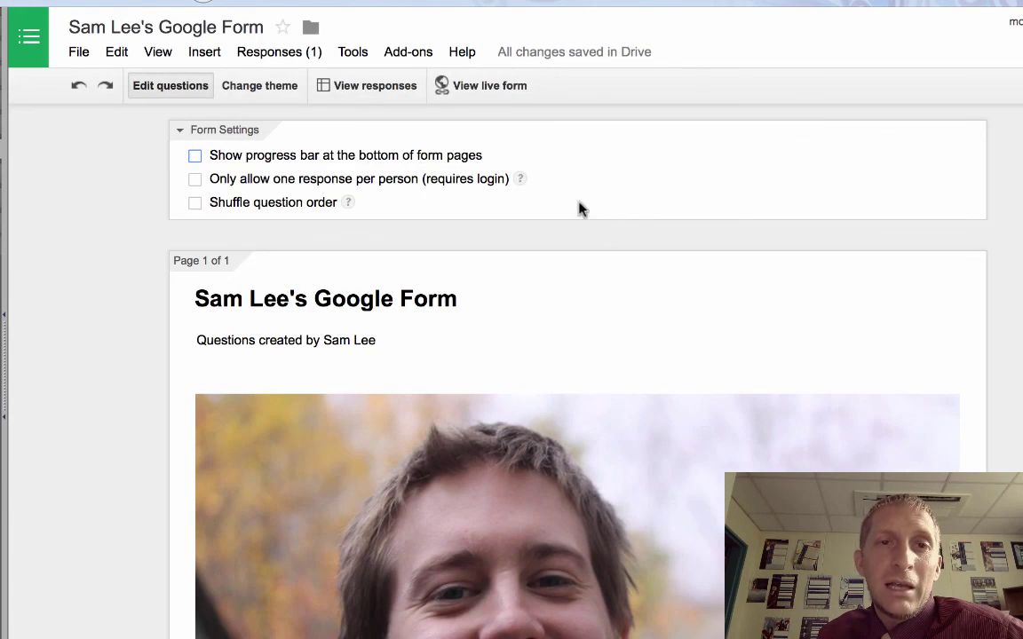
pyautogui.click(416, 56)
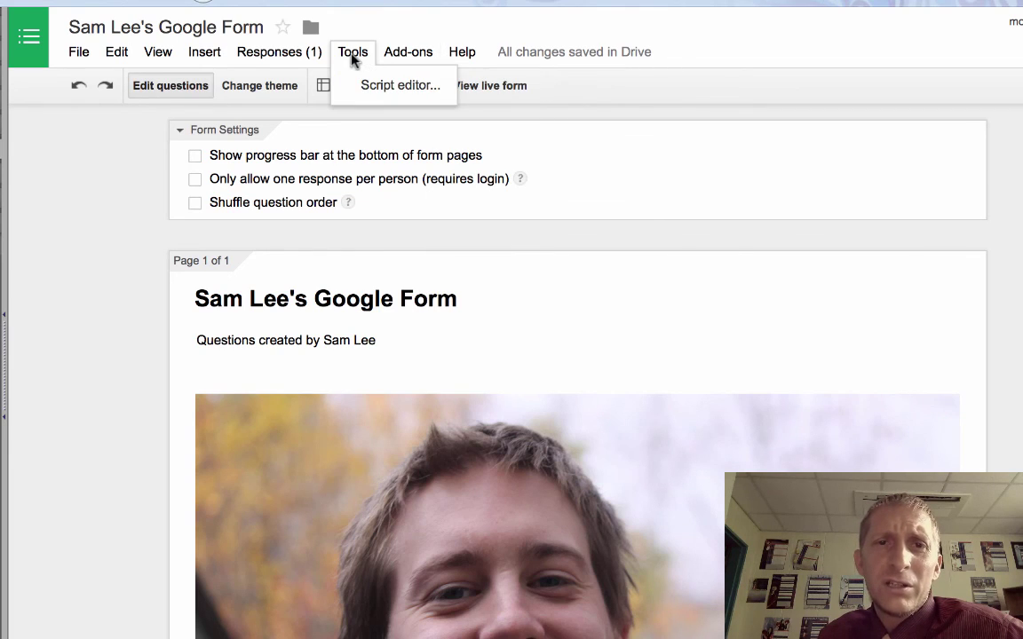
pyautogui.moveTo(291, 58)
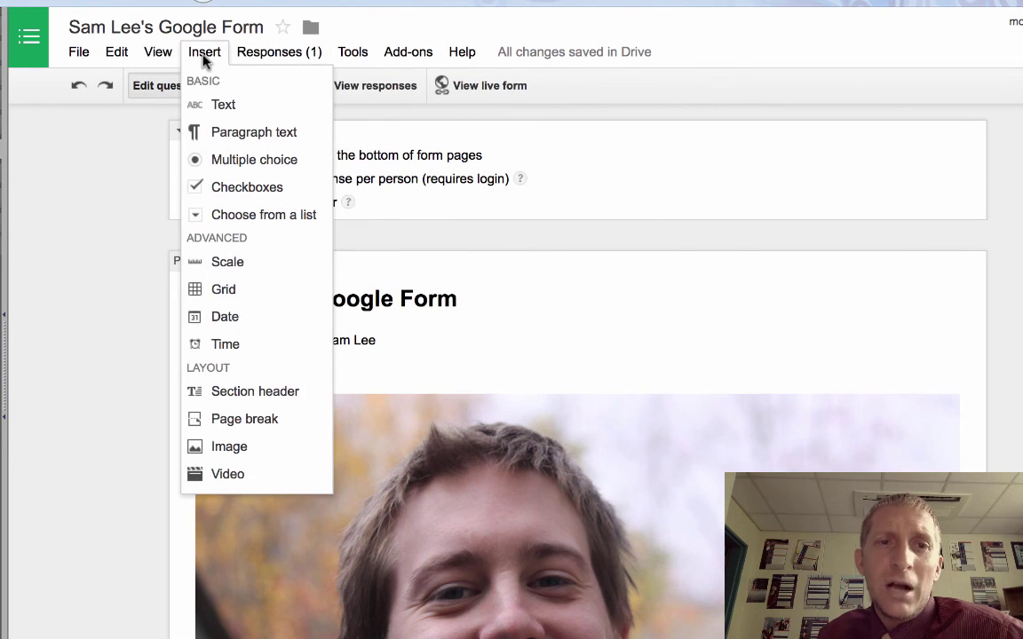
pyautogui.moveTo(150, 58)
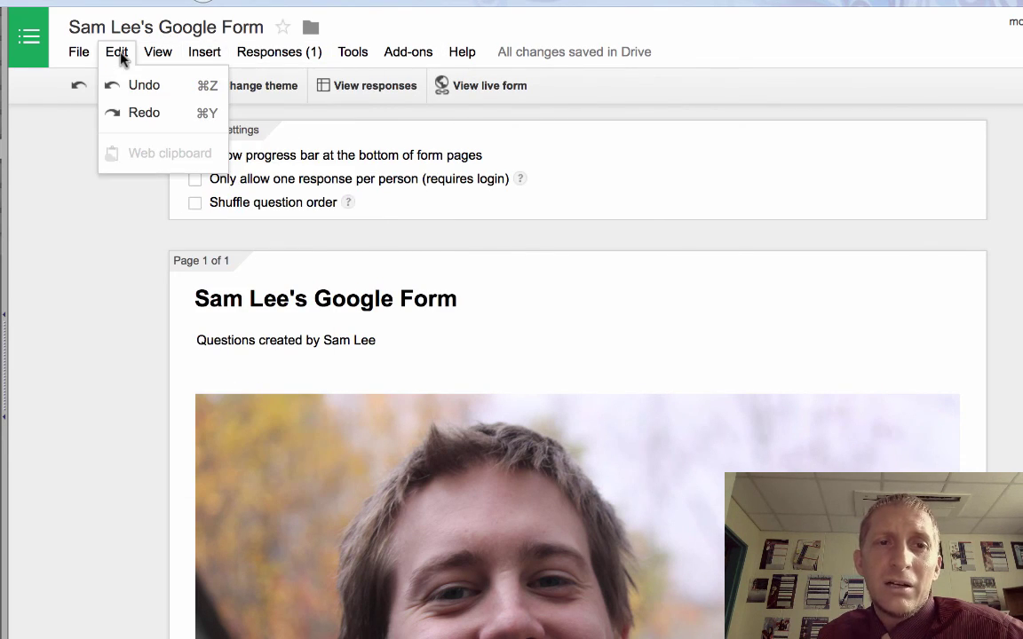
pyautogui.moveTo(79, 53)
pyautogui.click(29, 183)
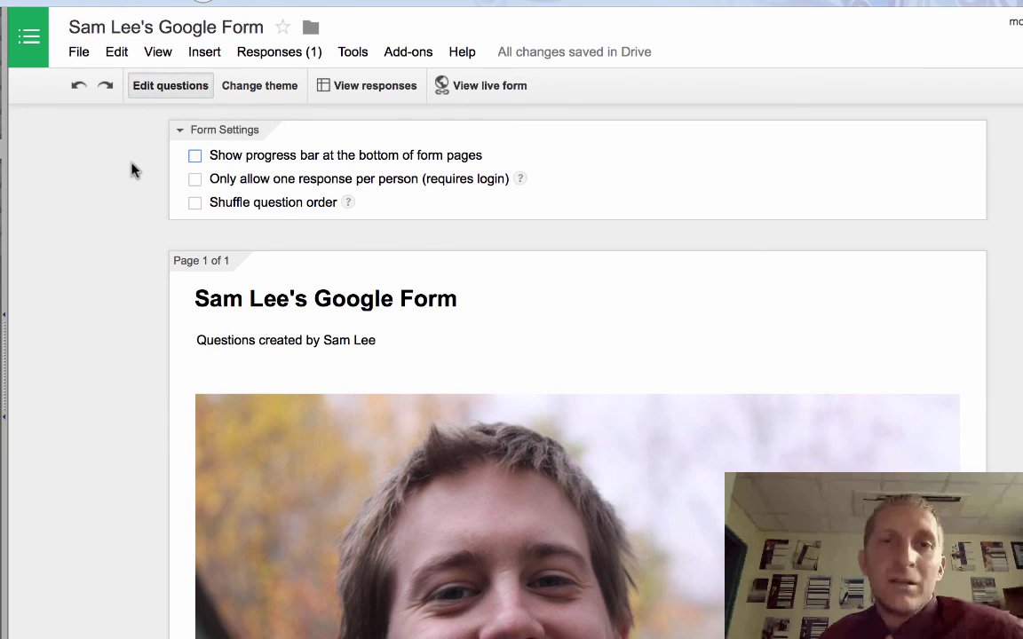